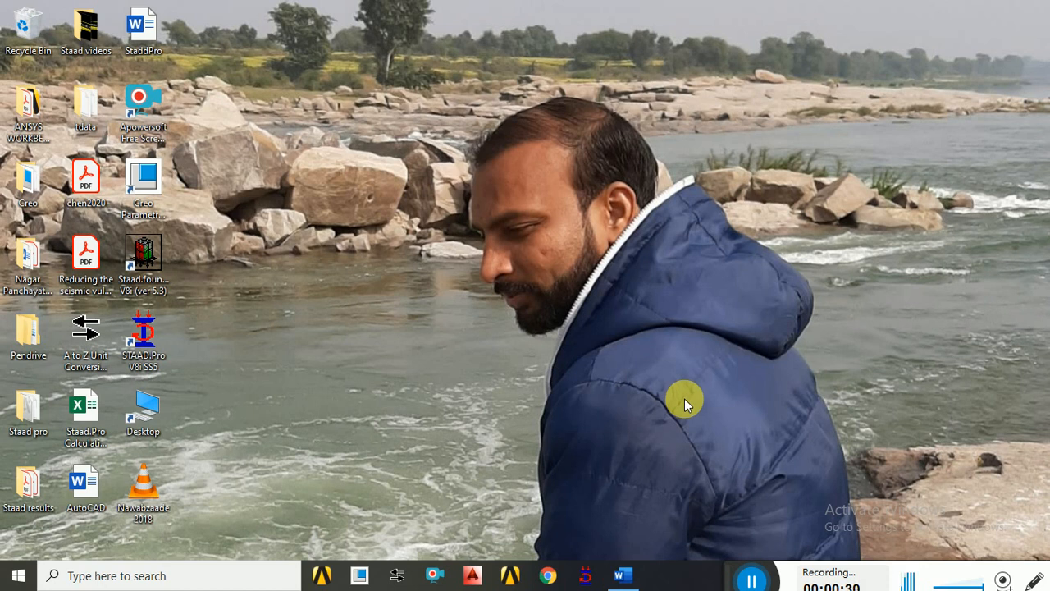
Open STAAD.Pro and start a new Space project in meters and kilonewtons, entering the person's first name as file name.
{"action": "left_click", "coordinate": [591, 577]}
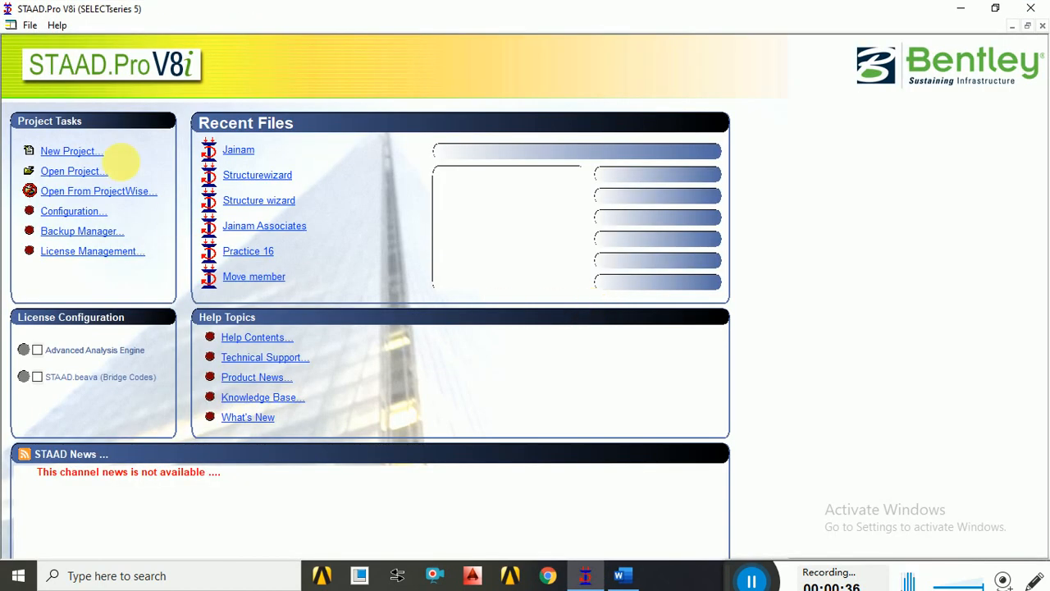
{"action": "left_click", "coordinate": [74, 151]}
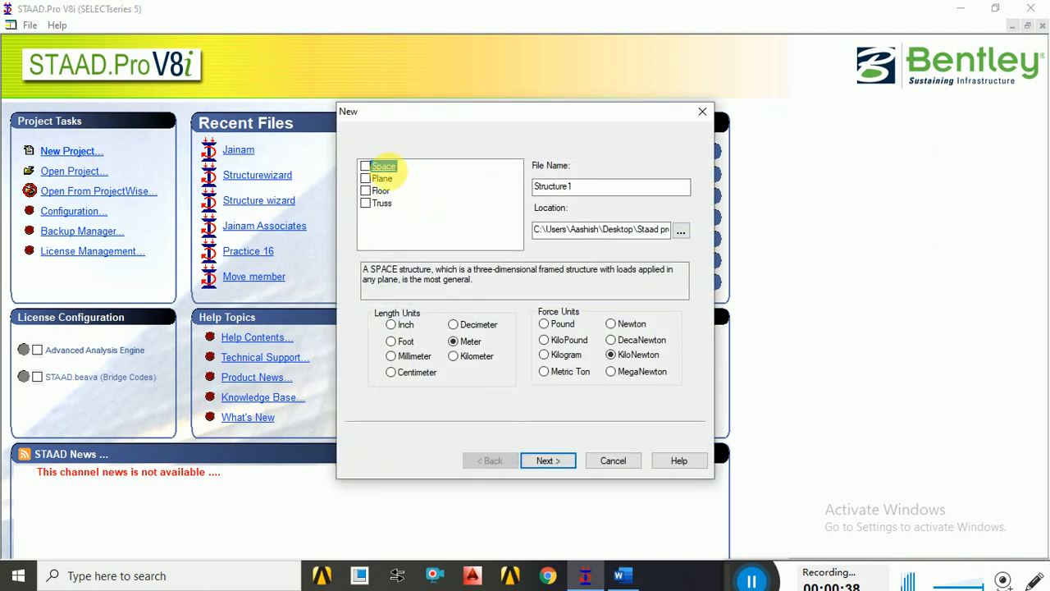
{"action": "left_click", "coordinate": [381, 167]}
{"action": "left_click_drag", "start_coordinate": [585, 188], "coordinate": [534, 188]}
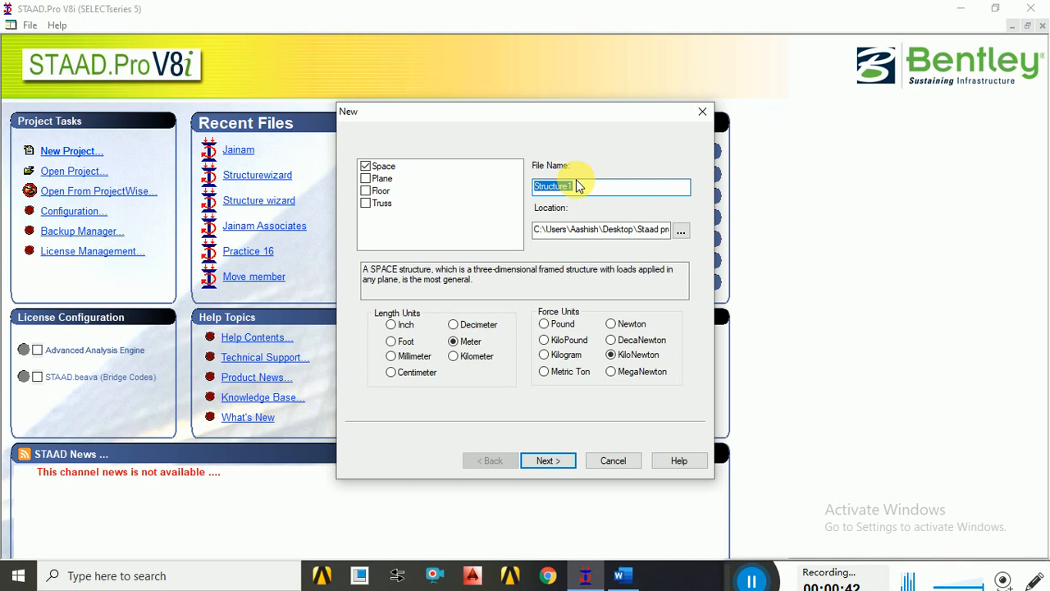
{"action": "type", "text": "Aashish"}
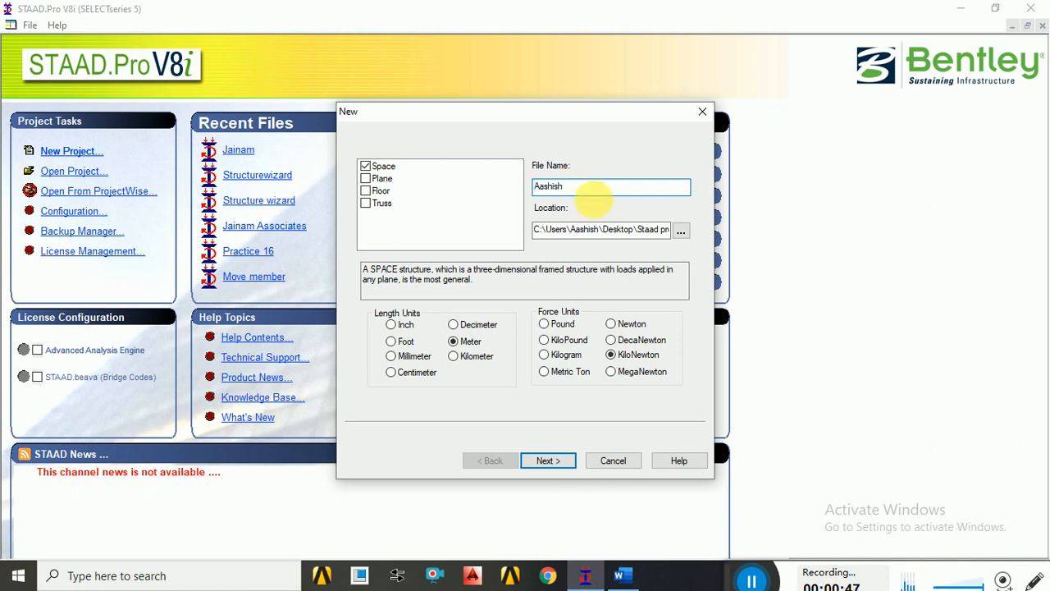
{"action": "left_click", "coordinate": [565, 460]}
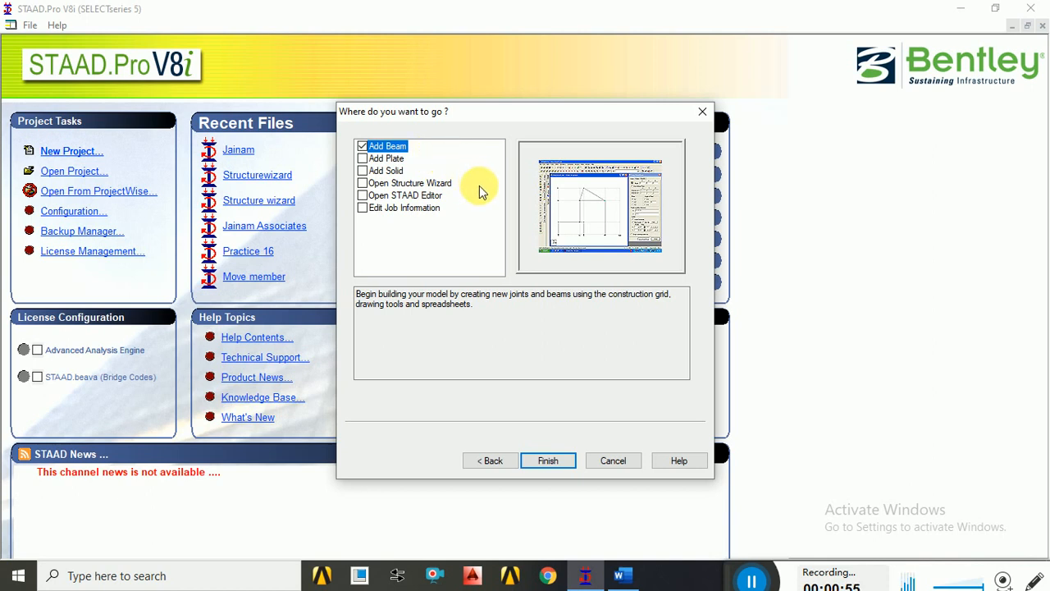
Finish the project setup with Add Beam as the starting option and dismiss the Snap Node/Beam grid.
{"action": "left_click", "coordinate": [366, 188]}
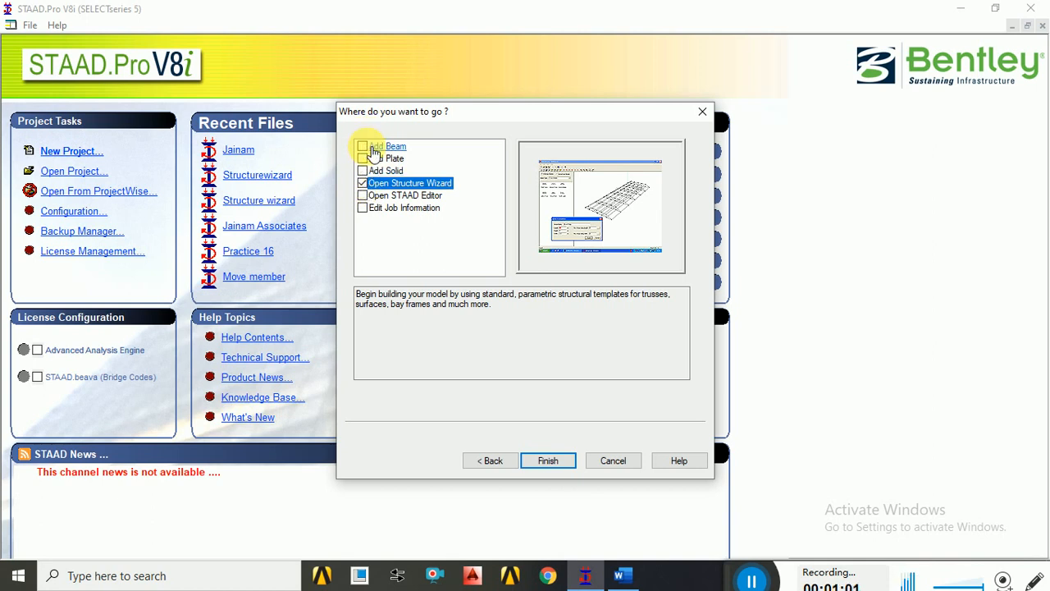
{"action": "left_click", "coordinate": [375, 147]}
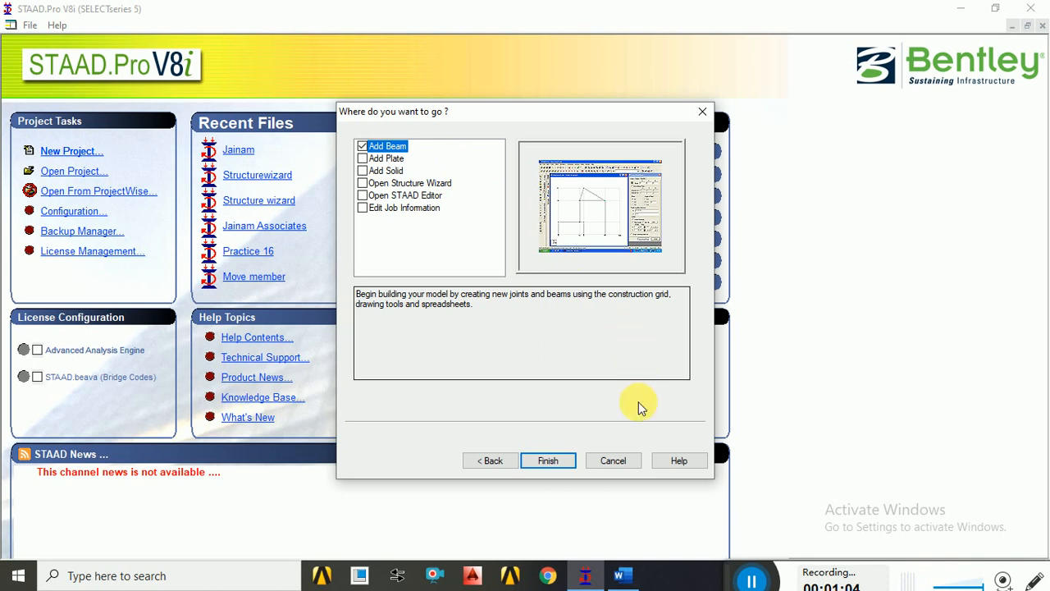
{"action": "left_click", "coordinate": [549, 461]}
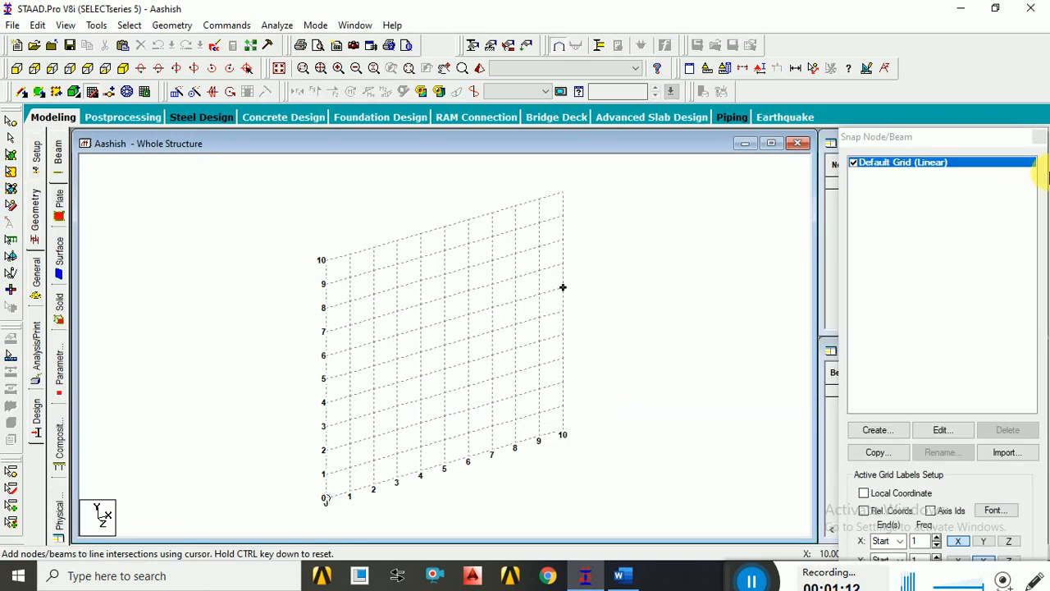
{"action": "left_click", "coordinate": [1039, 137]}
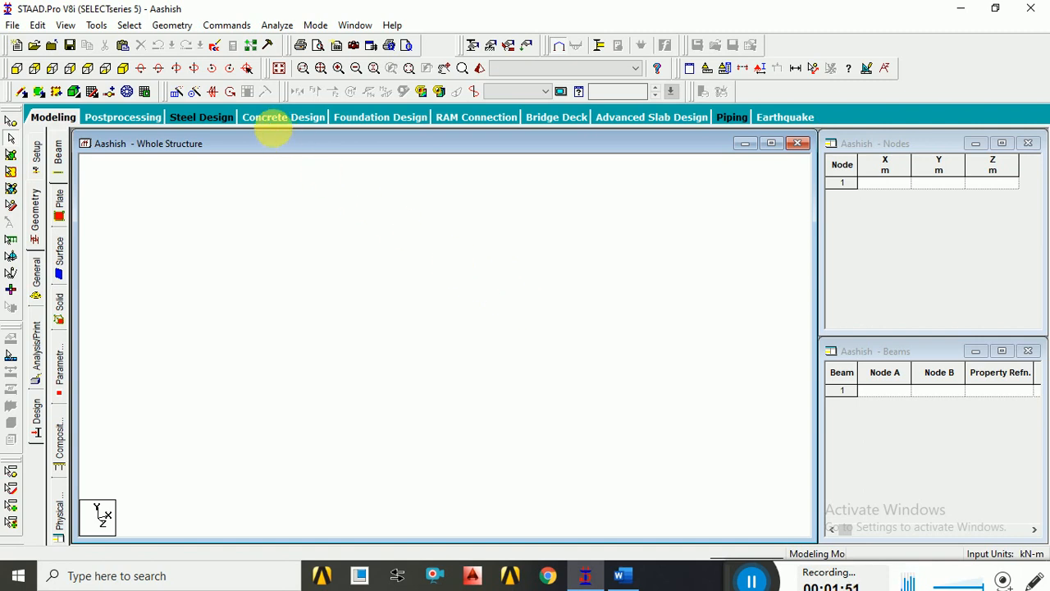
Run the Structure Wizard and set the prototype model type to Frame Models.
{"action": "left_click", "coordinate": [168, 25]}
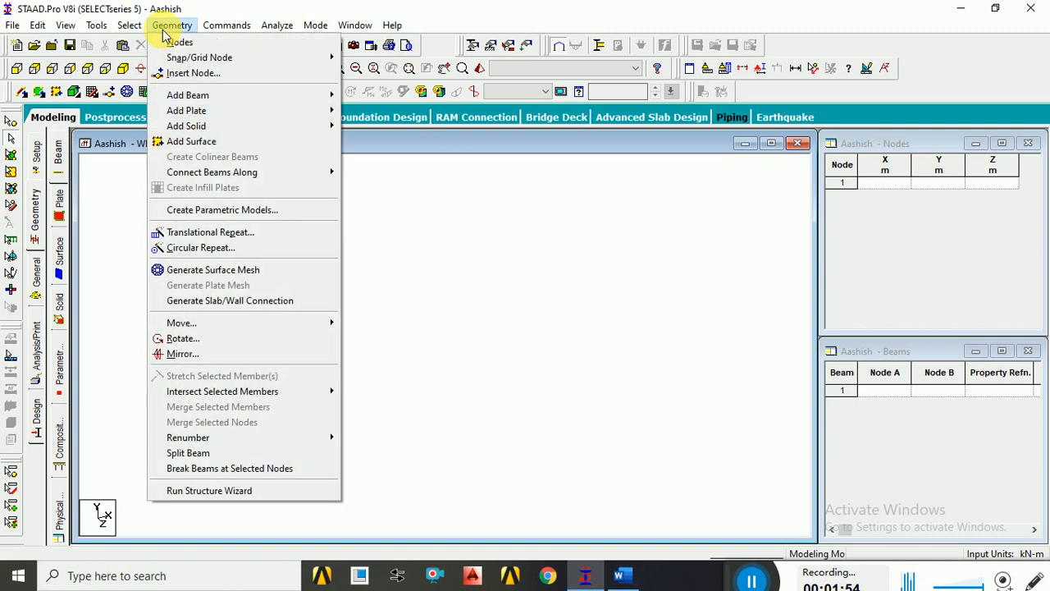
{"action": "left_click", "coordinate": [234, 491]}
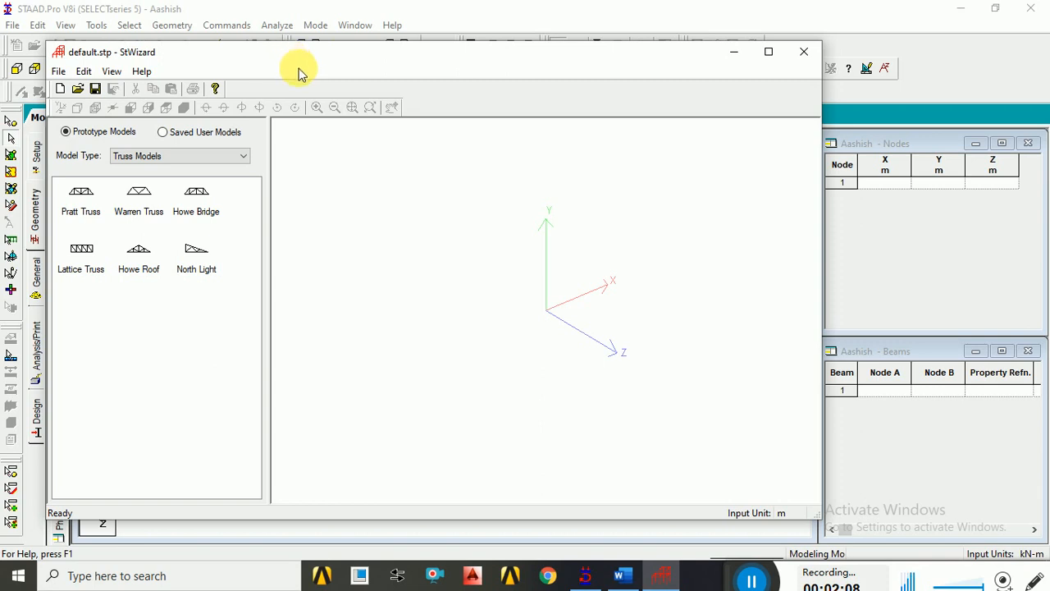
{"action": "left_click", "coordinate": [220, 158]}
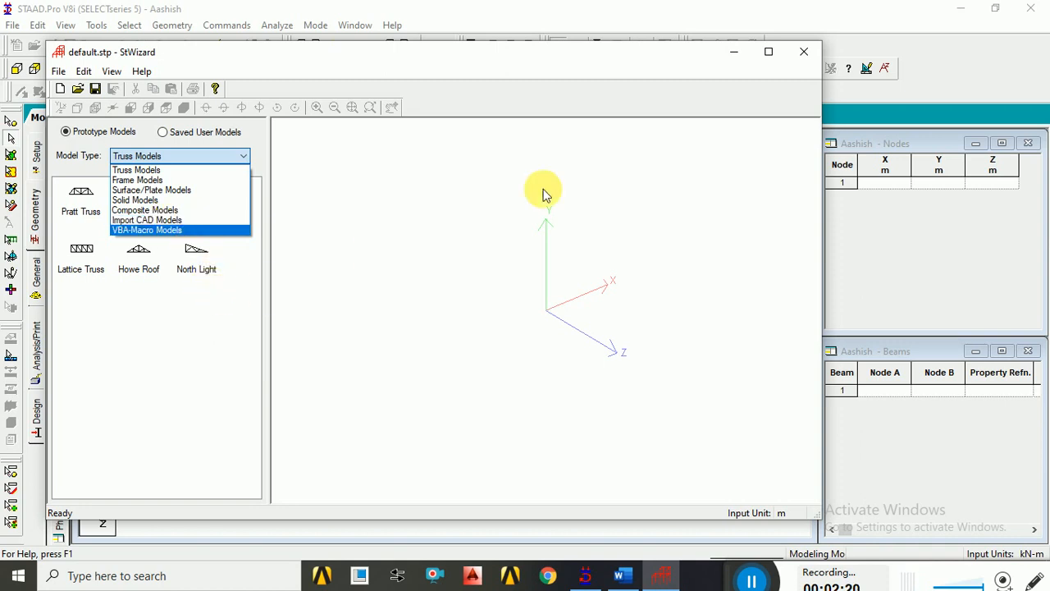
{"action": "left_click", "coordinate": [353, 258]}
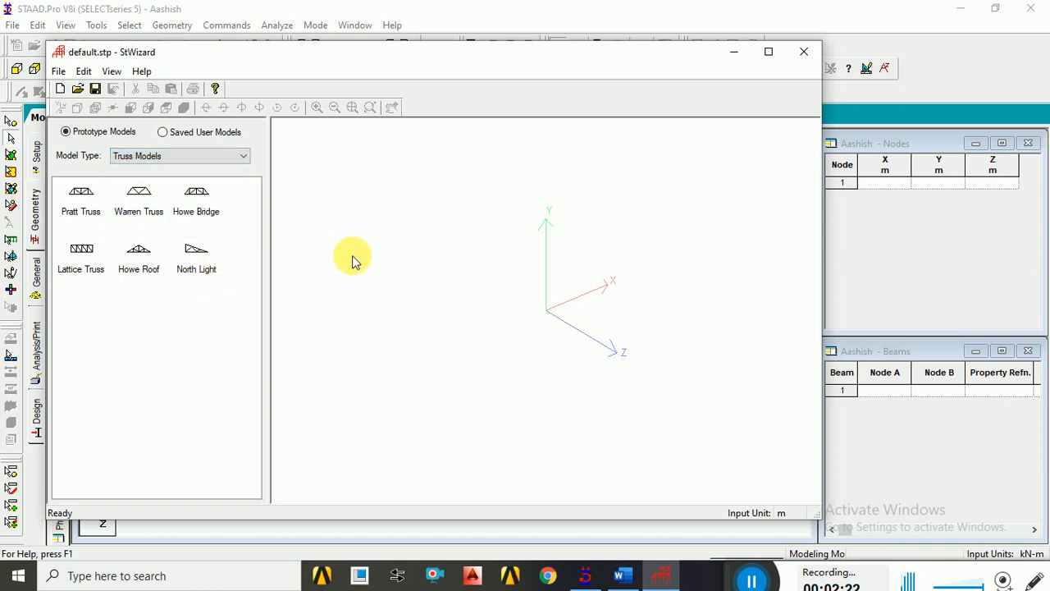
{"action": "left_click", "coordinate": [150, 164]}
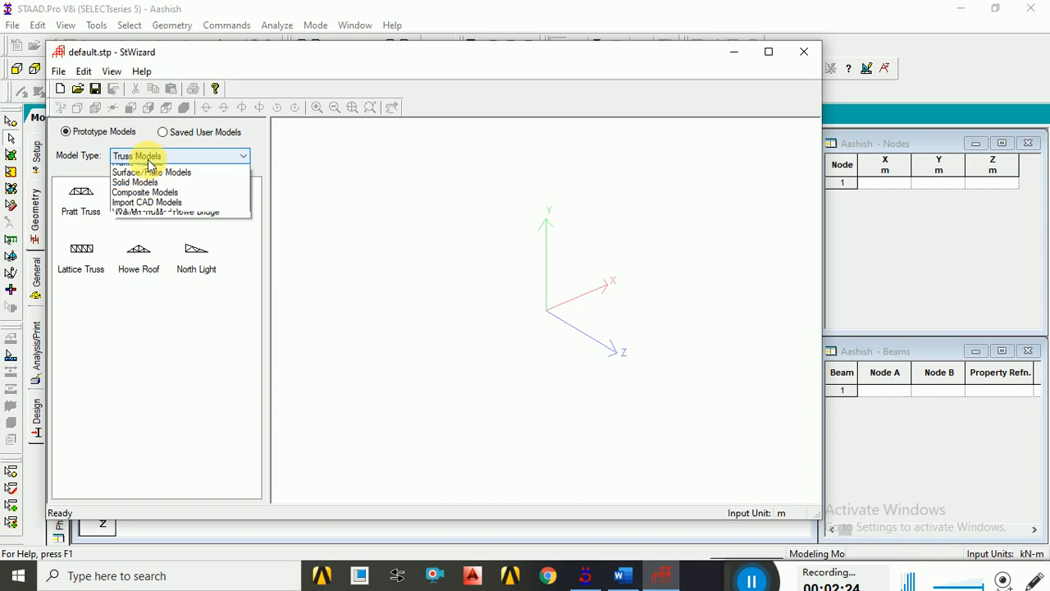
{"action": "left_click", "coordinate": [140, 173]}
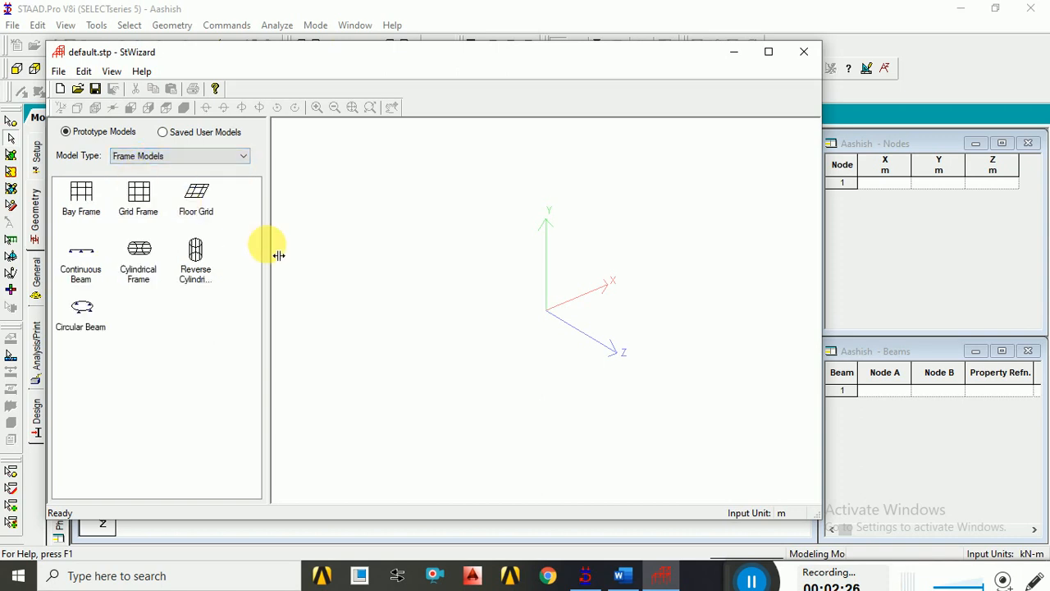
Start a Bay Frame prototype and set its height to 9 m with 3 bays along the height.
{"action": "left_click", "coordinate": [75, 240]}
{"action": "left_click", "coordinate": [82, 197]}
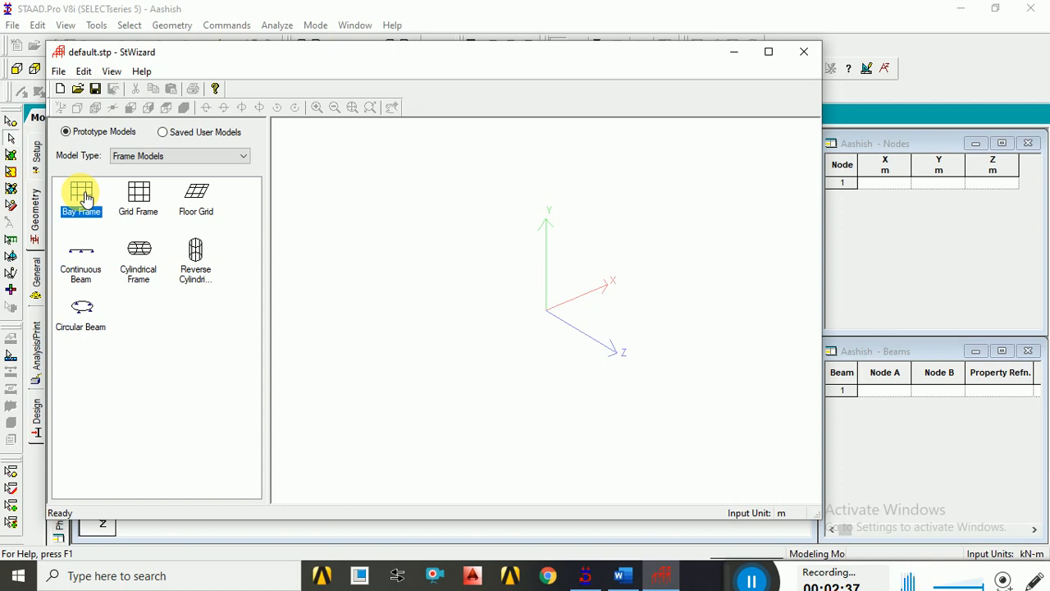
{"action": "double_click", "coordinate": [83, 196]}
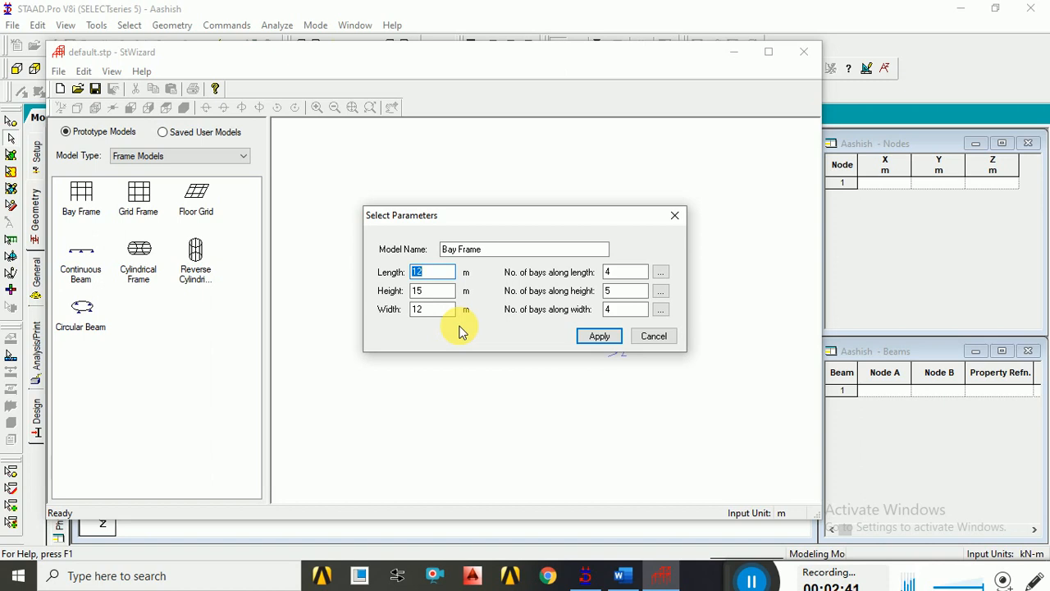
{"action": "left_click", "coordinate": [433, 274]}
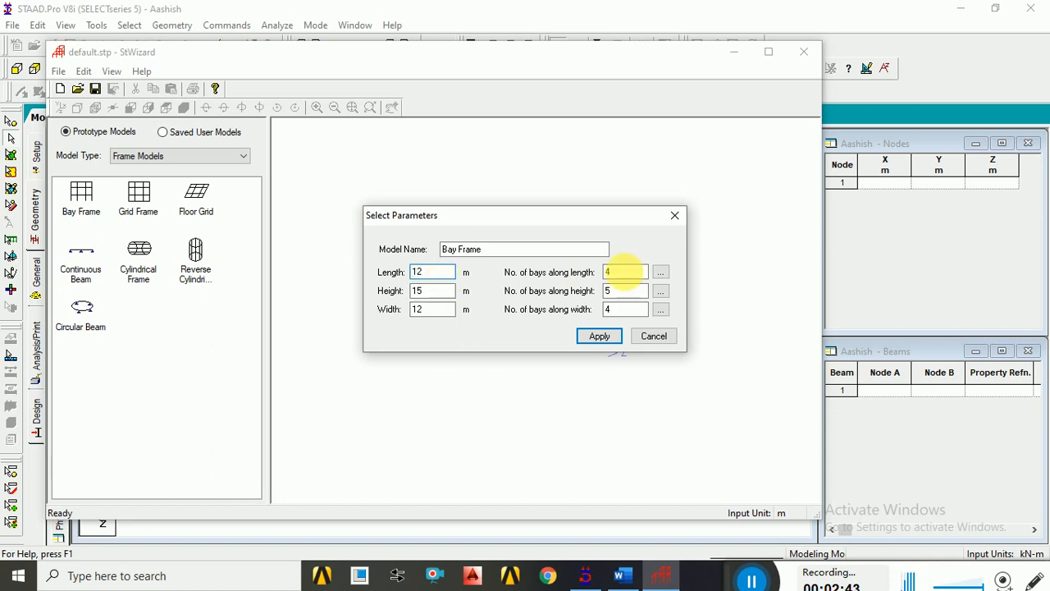
{"action": "left_click", "coordinate": [438, 297]}
{"action": "double_click", "coordinate": [438, 297]}
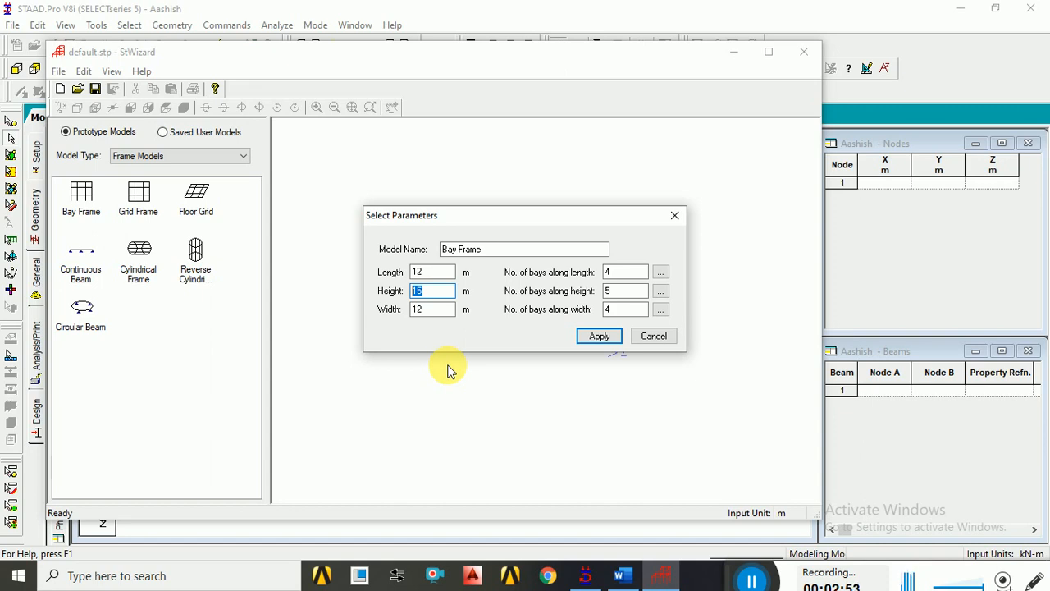
{"action": "type", "text": "9"}
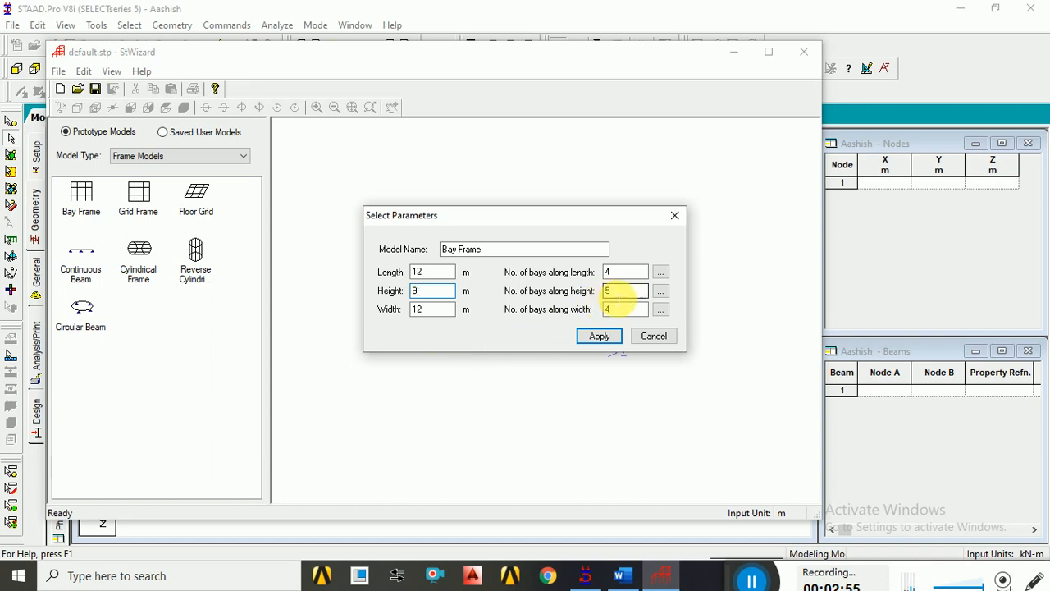
{"action": "double_click", "coordinate": [621, 291]}
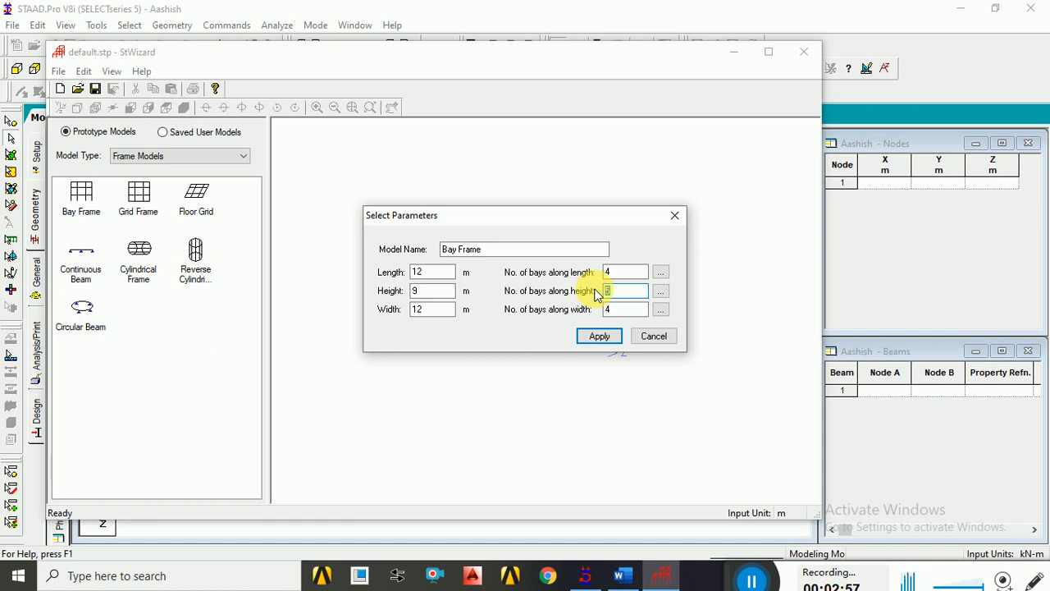
{"action": "type", "text": "3"}
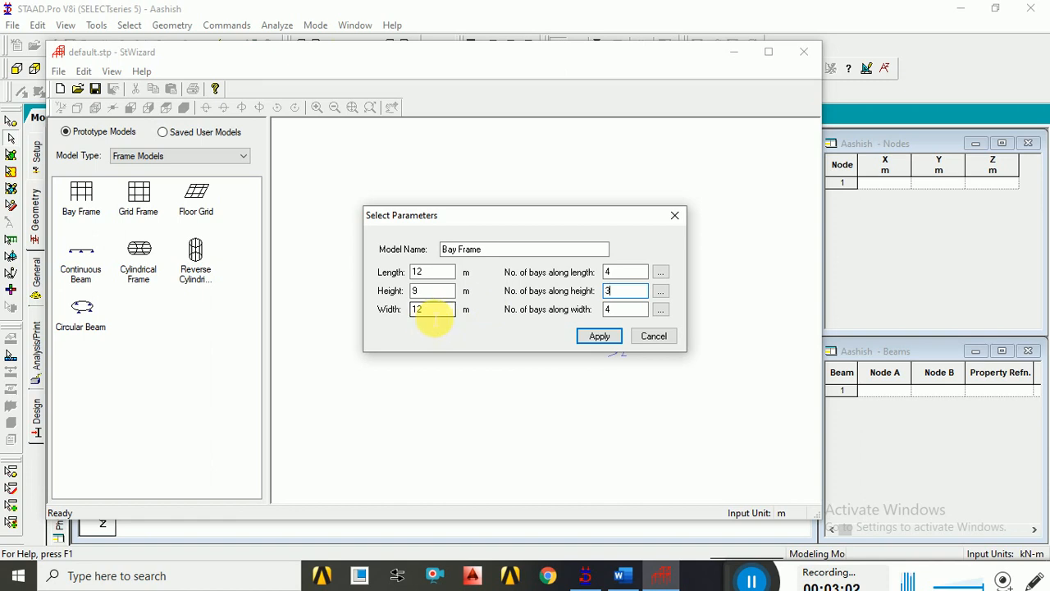
Set the bay frame's width to 6 m with 2 bays along the width and generate the frame.
{"action": "double_click", "coordinate": [426, 309]}
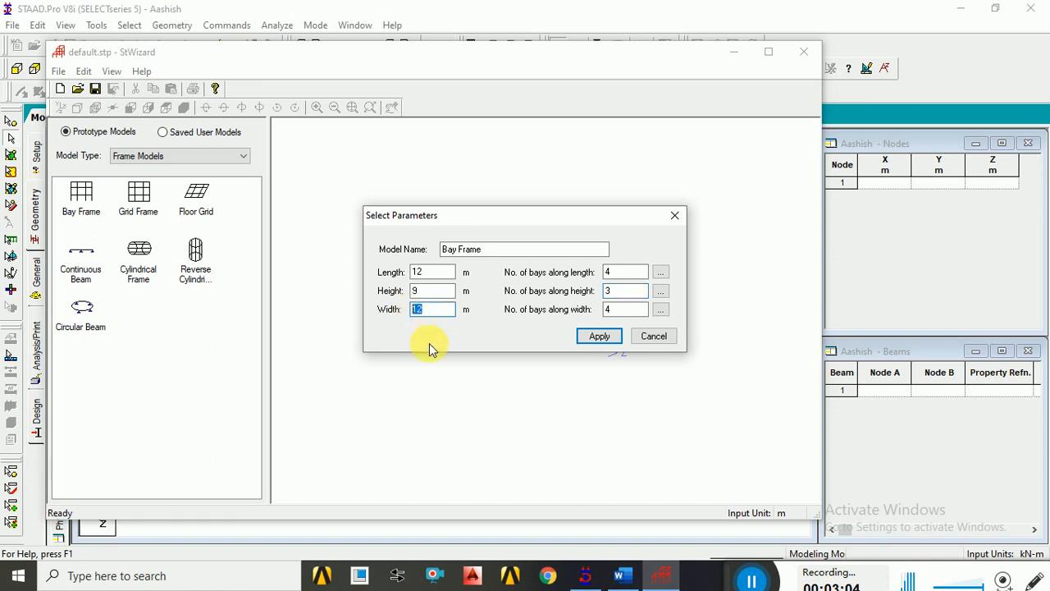
{"action": "type", "text": "6"}
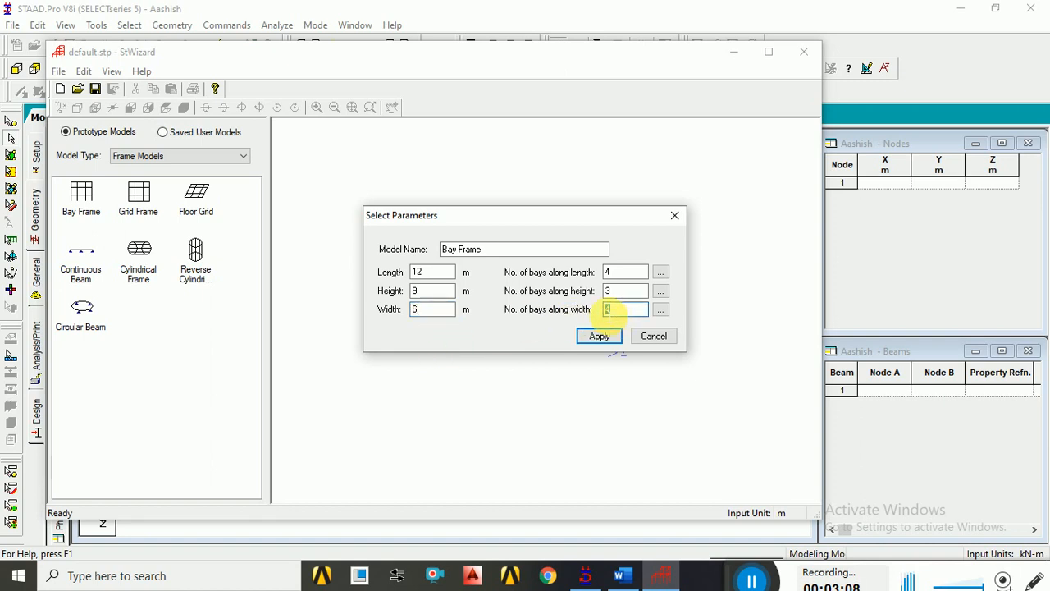
{"action": "double_click", "coordinate": [616, 309]}
{"action": "type", "text": "2"}
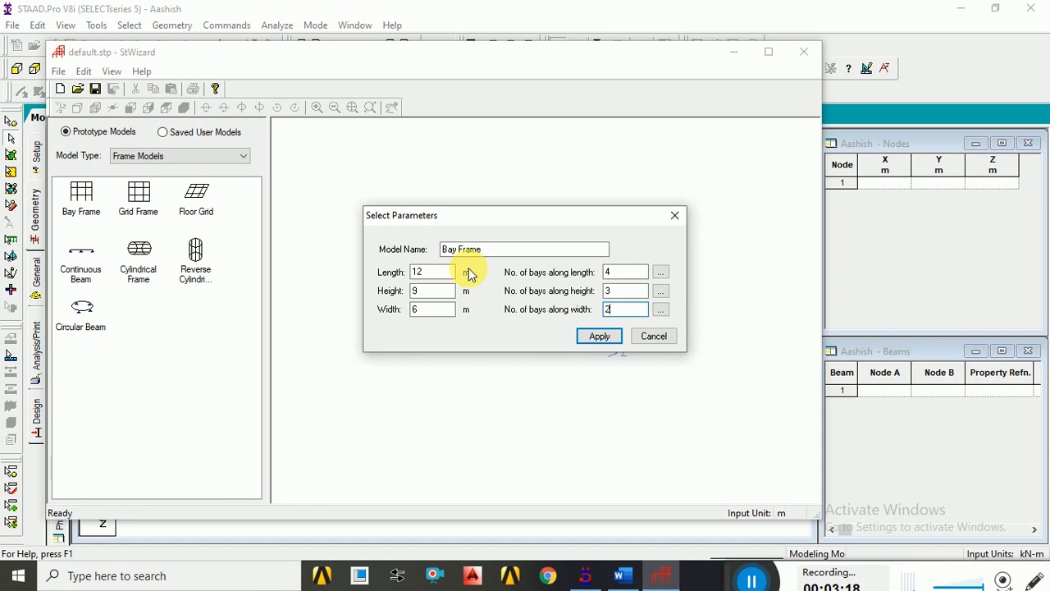
{"action": "left_click", "coordinate": [593, 338]}
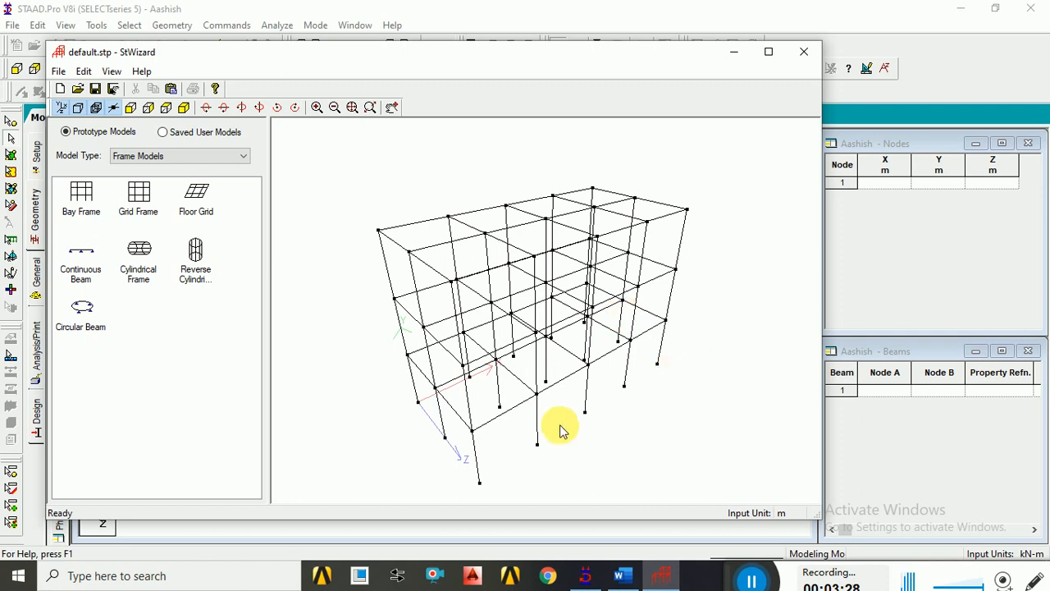
{"action": "left_click", "coordinate": [84, 205]}
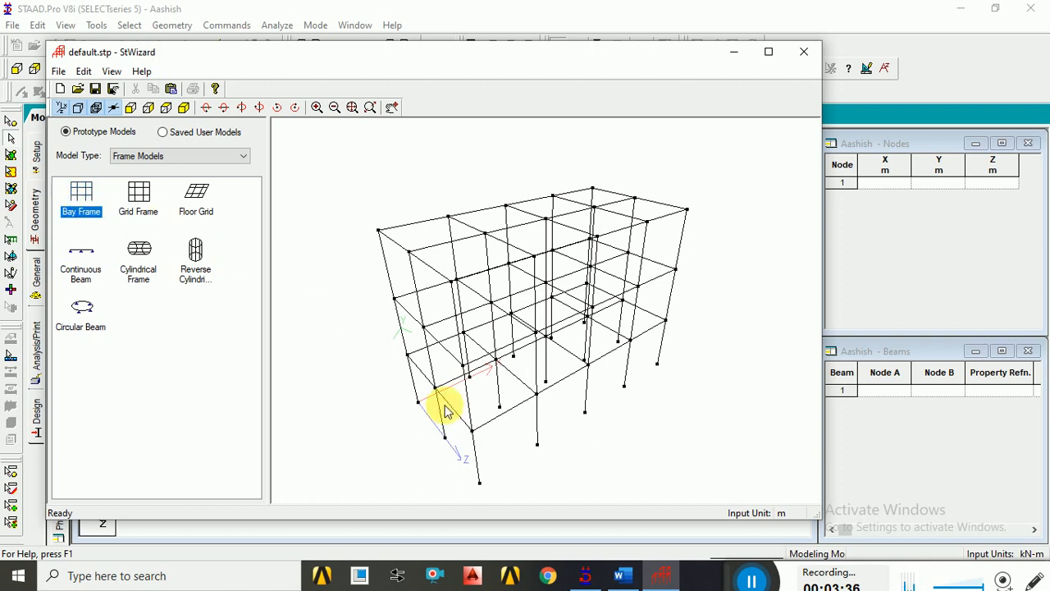
{"action": "left_click_drag", "start_coordinate": [481, 481], "coordinate": [449, 381]}
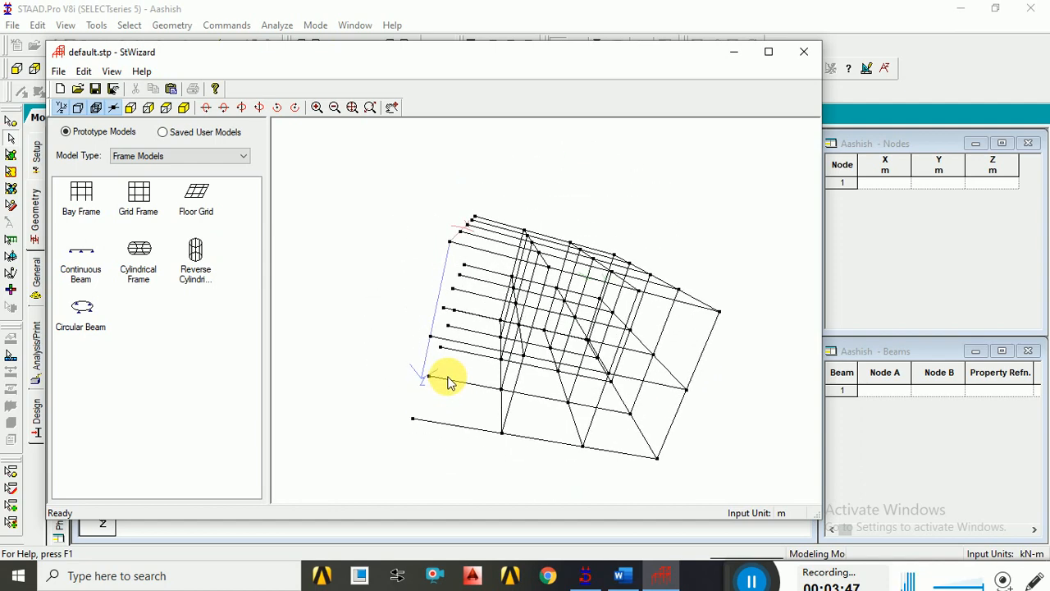
{"action": "left_click_drag", "start_coordinate": [720, 328], "coordinate": [371, 224]}
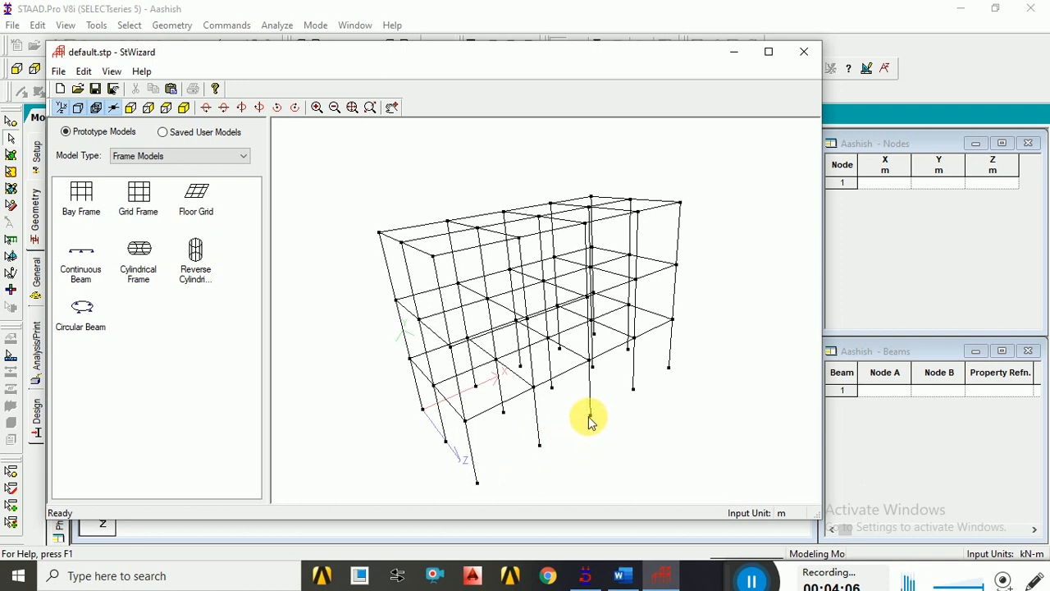
{"action": "left_click", "coordinate": [96, 206]}
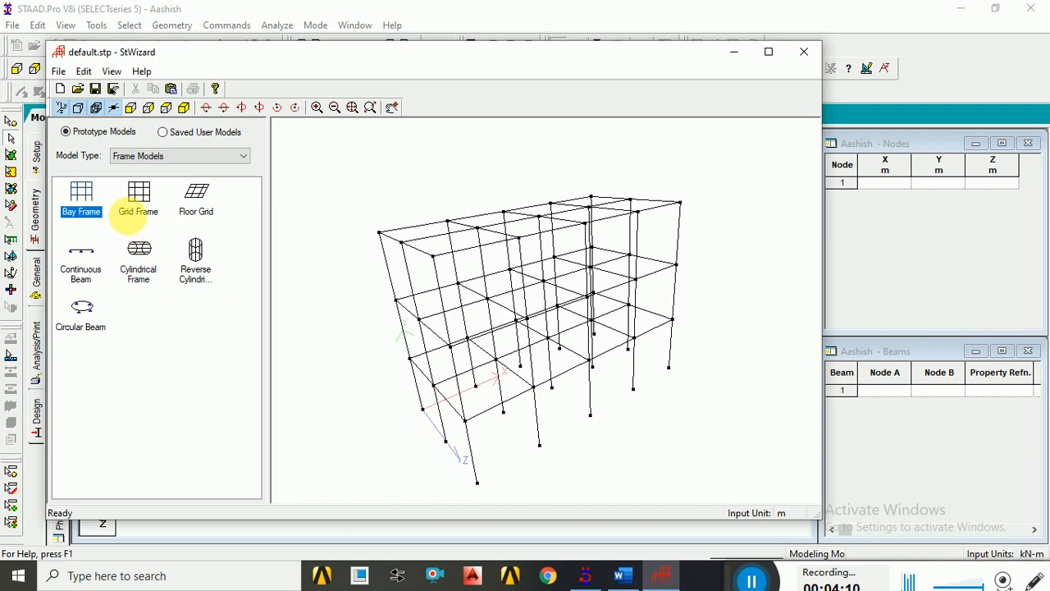
{"action": "left_click", "coordinate": [141, 199]}
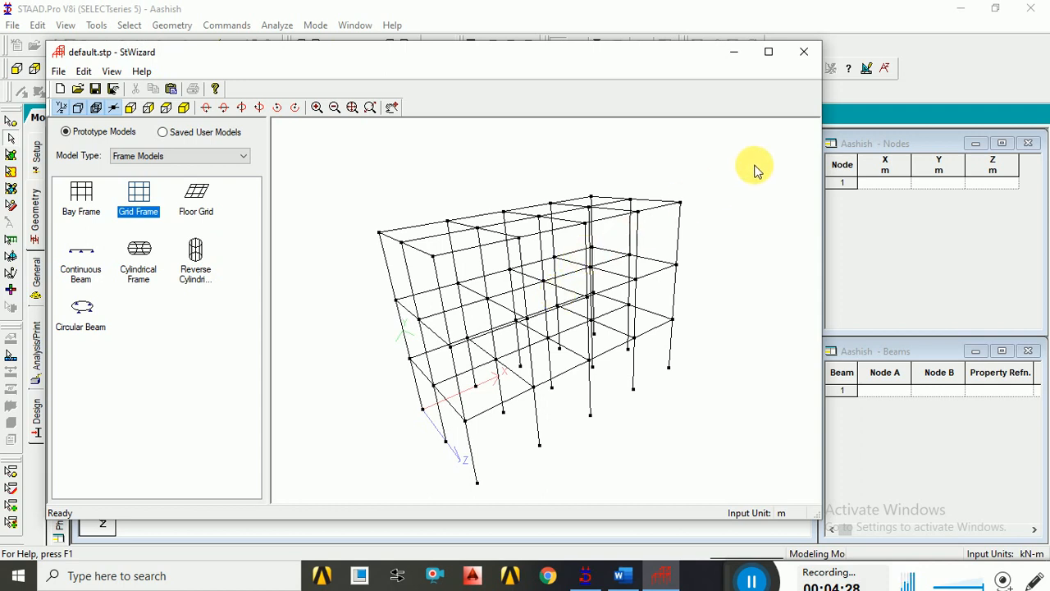
Transfer the bay frame prototype from the wizard into the STAAD.Pro model at X, Y and Z offsets of 0 m.
{"action": "left_click", "coordinate": [802, 54]}
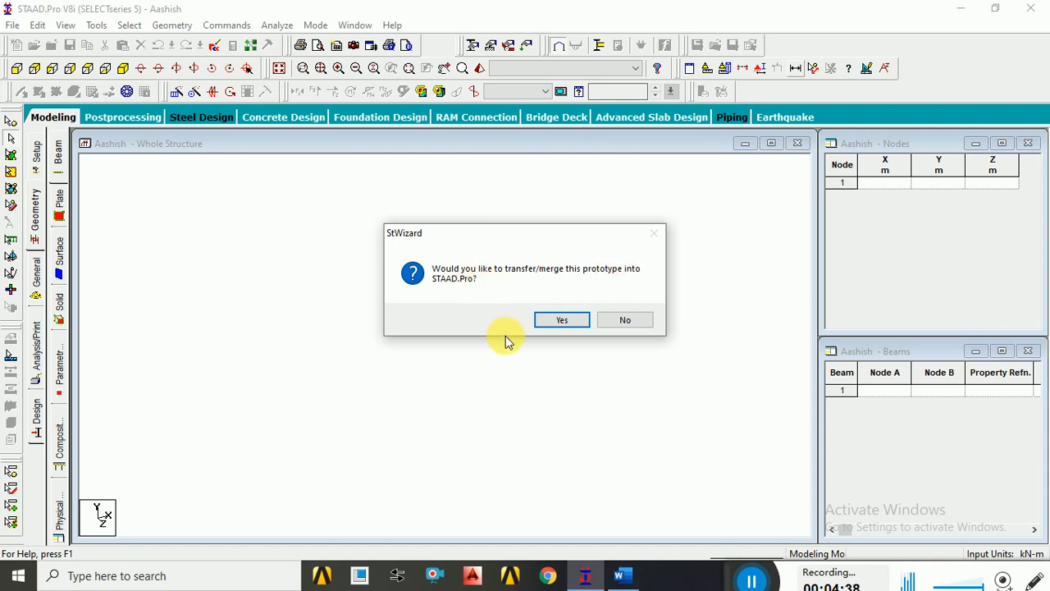
{"action": "left_click", "coordinate": [552, 323]}
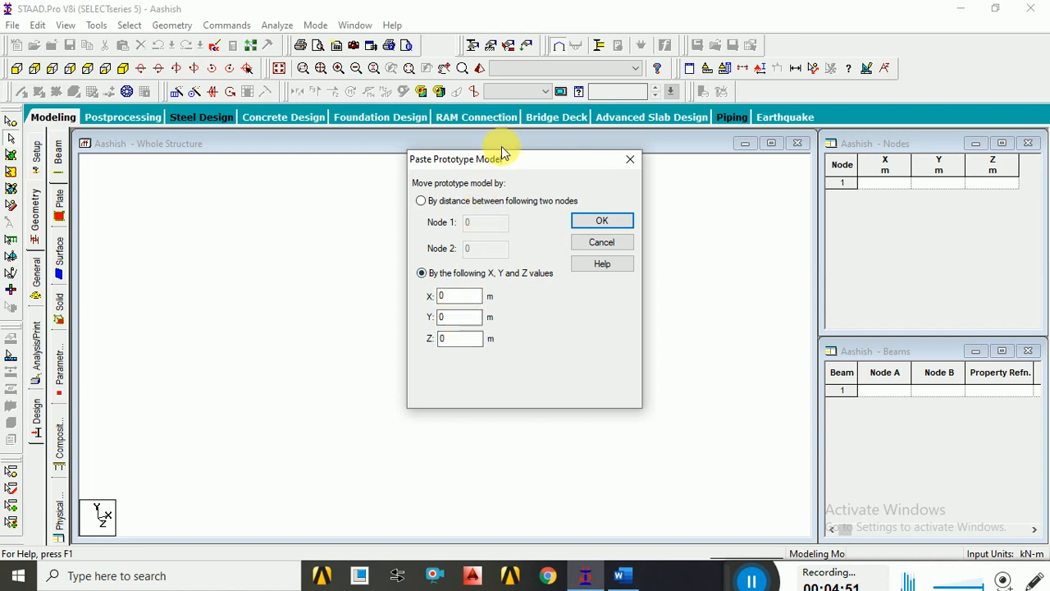
{"action": "left_click_drag", "start_coordinate": [553, 165], "coordinate": [700, 169]}
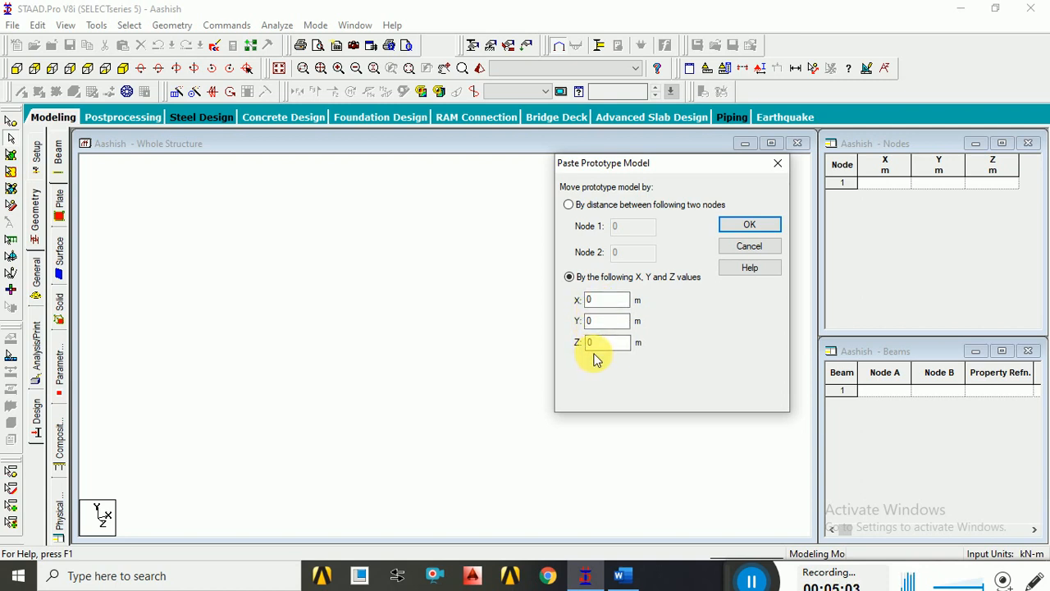
{"action": "left_click", "coordinate": [733, 232]}
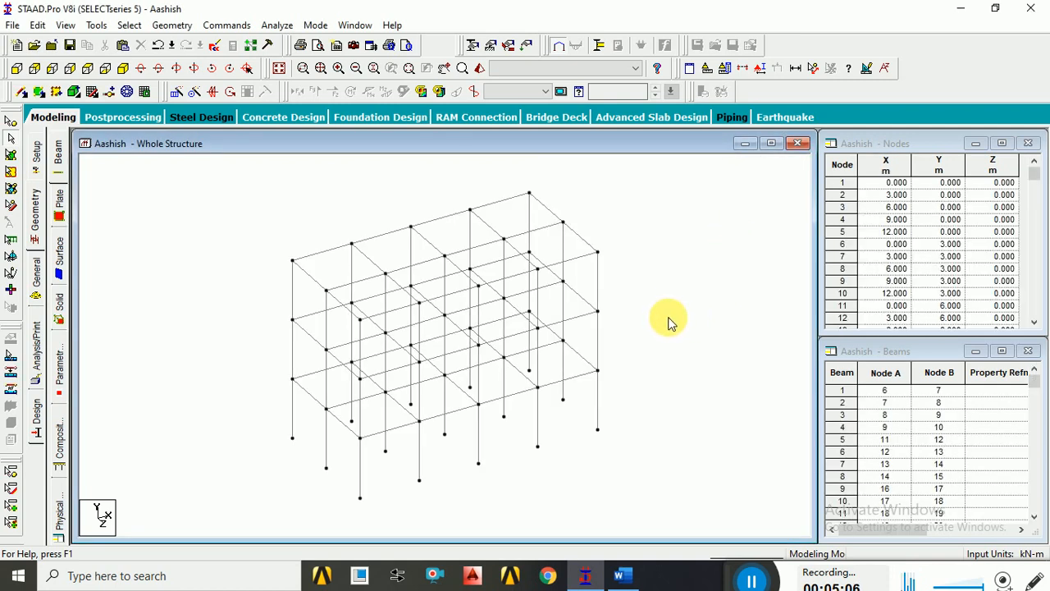
Inspect the first-floor end beams and the corner columns above them on the whole-structure frame, declining the auto save.
{"action": "scroll", "coordinate": [441, 398], "scroll_direction": "up", "scroll_amount": 2}
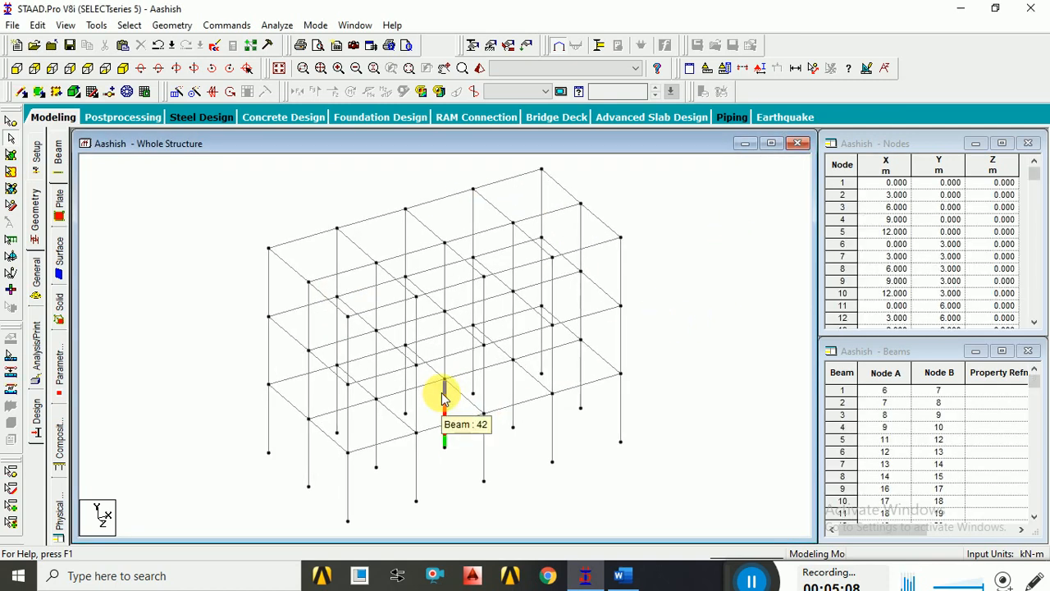
{"action": "scroll", "coordinate": [447, 402], "scroll_direction": "down", "scroll_amount": 3}
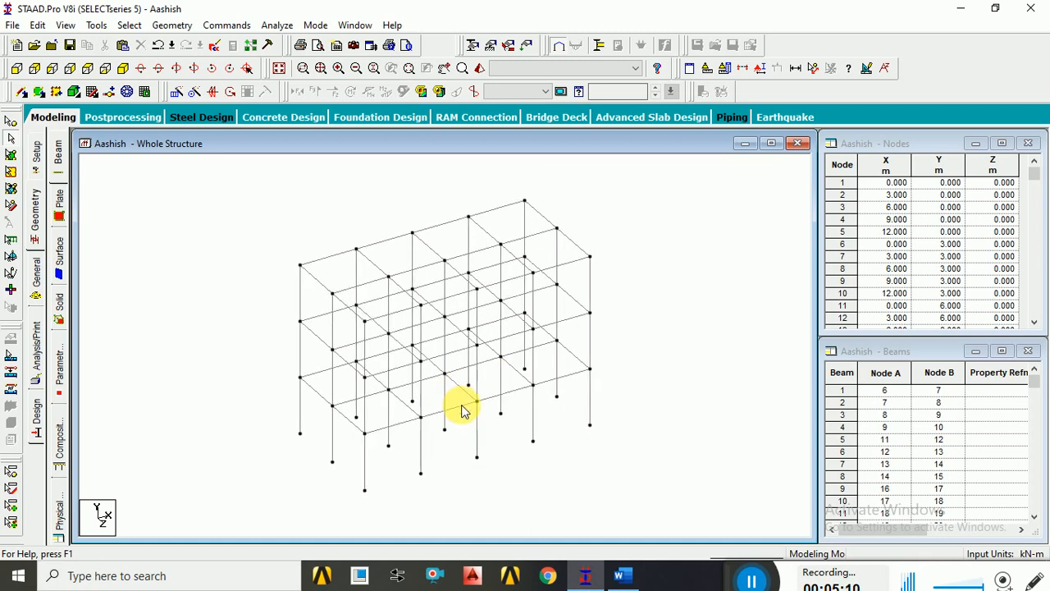
{"action": "scroll", "coordinate": [462, 407], "scroll_direction": "down", "scroll_amount": 1}
{"action": "scroll", "coordinate": [468, 414], "scroll_direction": "down", "scroll_amount": 1}
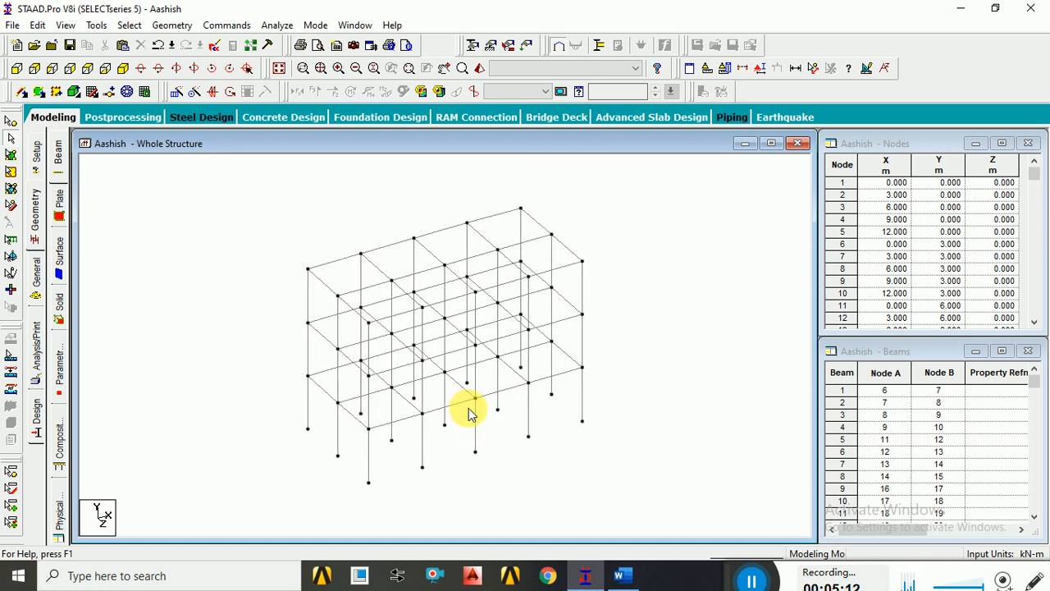
{"action": "scroll", "coordinate": [463, 422], "scroll_direction": "down", "scroll_amount": 1}
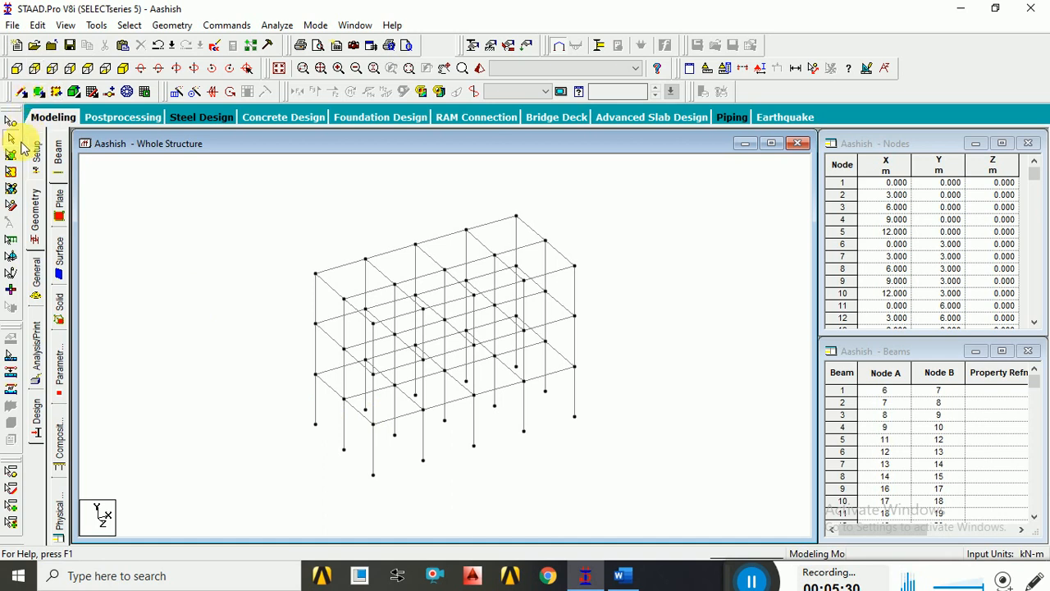
{"action": "left_click", "coordinate": [329, 385]}
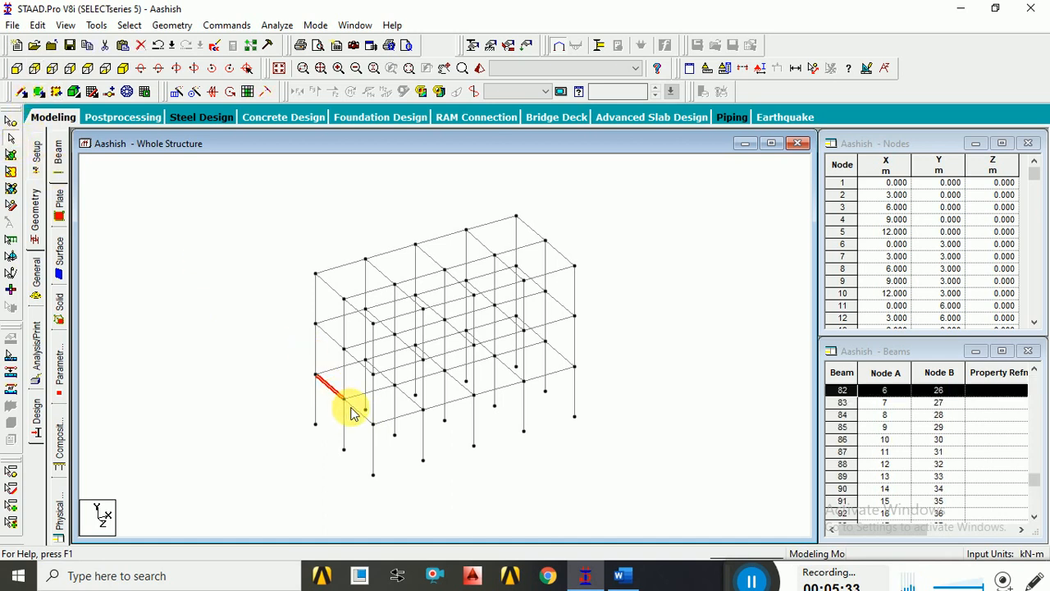
{"action": "left_click", "coordinate": [353, 409]}
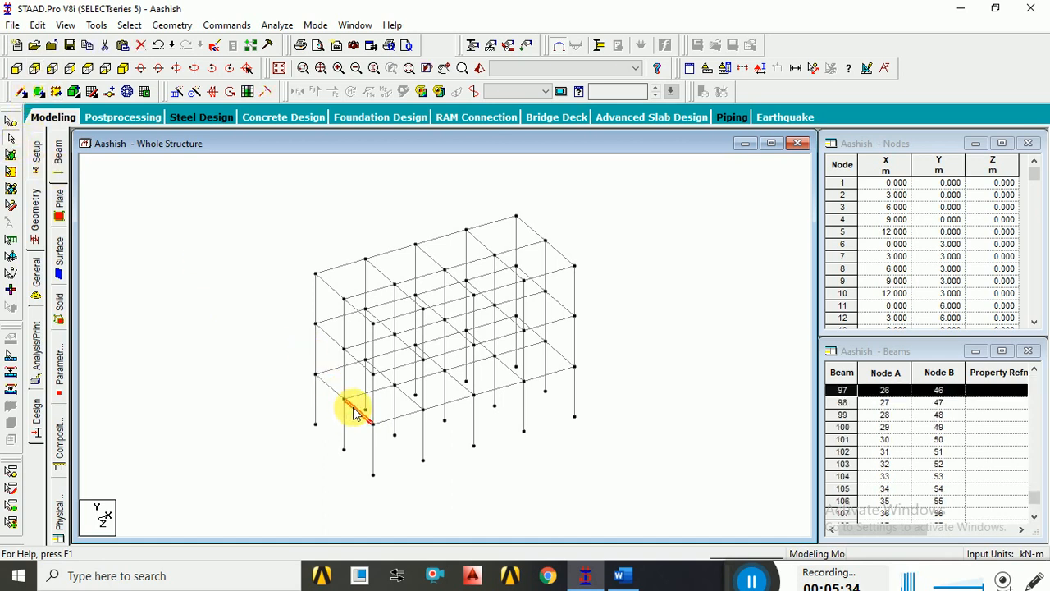
{"action": "left_click", "coordinate": [317, 357]}
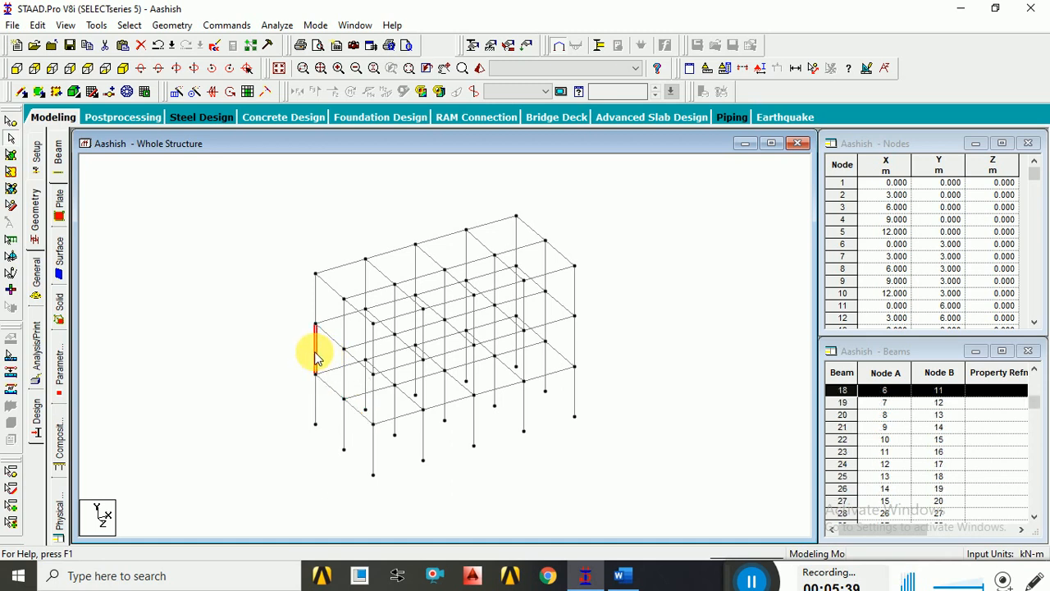
{"action": "left_click", "coordinate": [317, 300]}
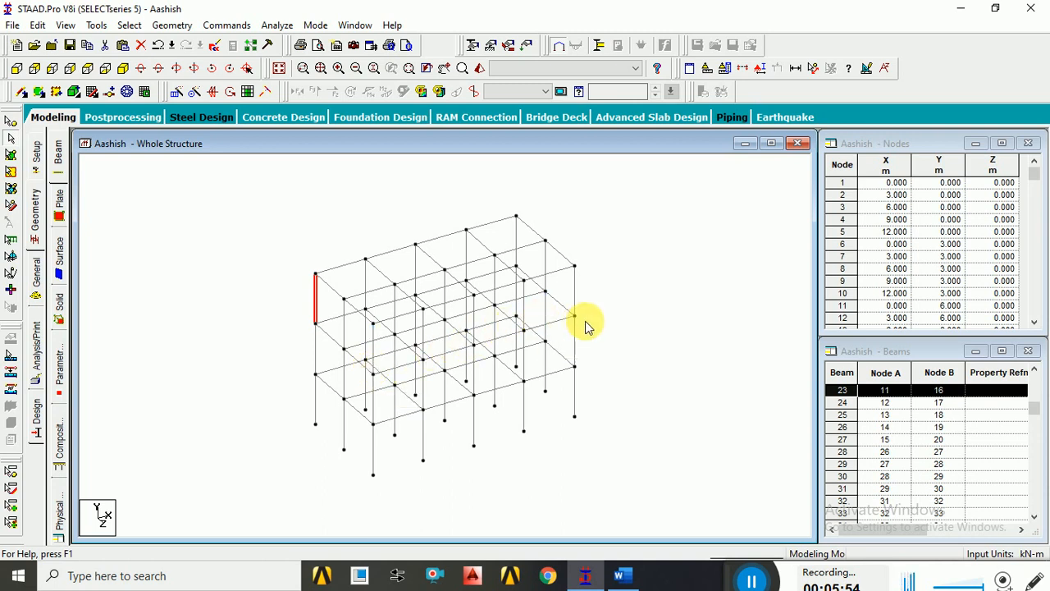
{"action": "left_click", "coordinate": [615, 325]}
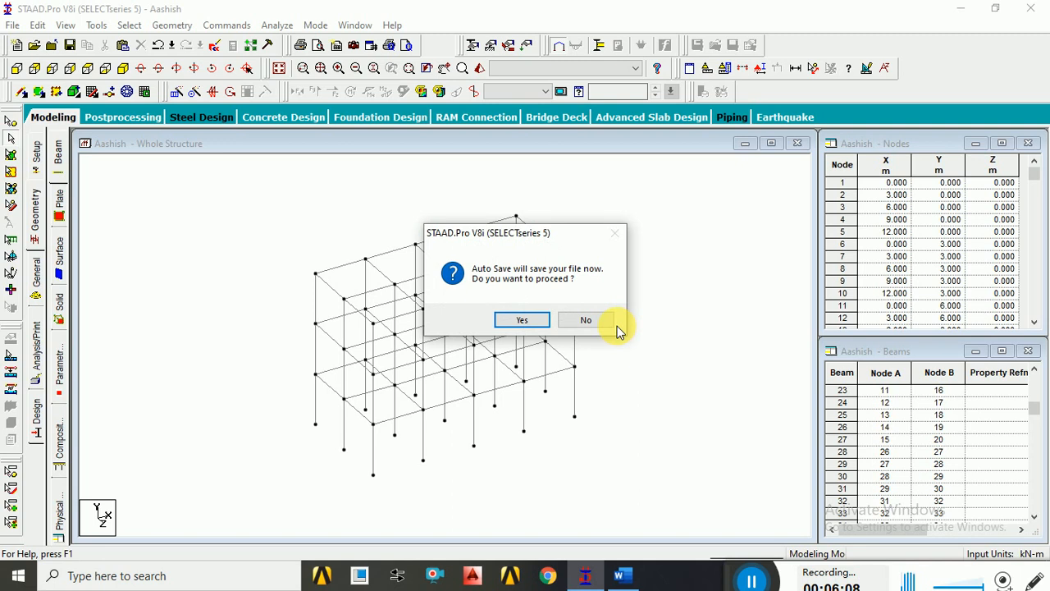
{"action": "left_click", "coordinate": [605, 322]}
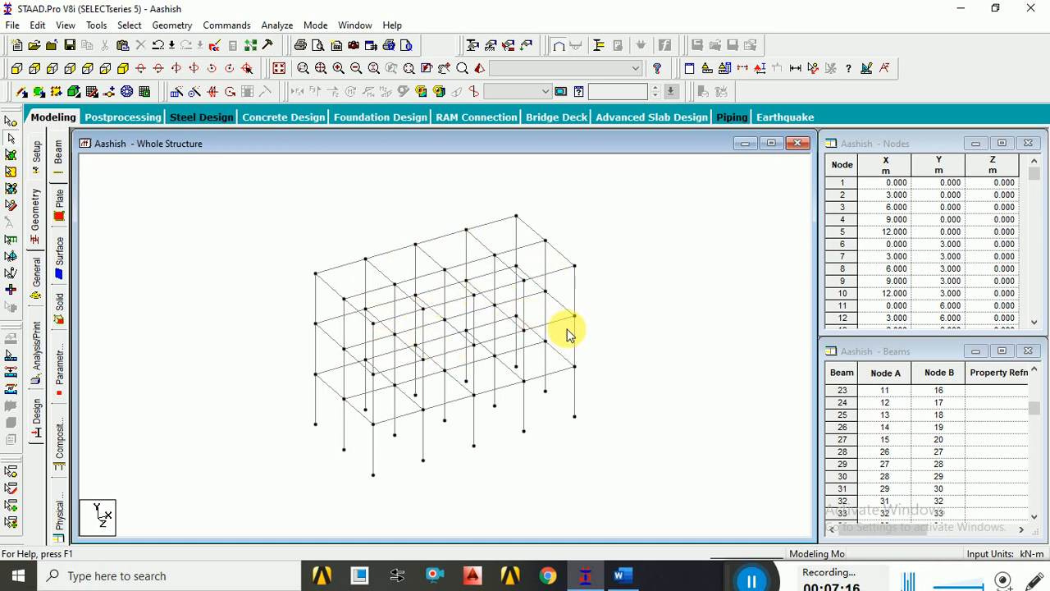
Examine the roof-level beams around the frame's perimeter and the top-storey columns at its far end.
{"action": "scroll", "coordinate": [568, 334], "scroll_direction": "up", "scroll_amount": 3}
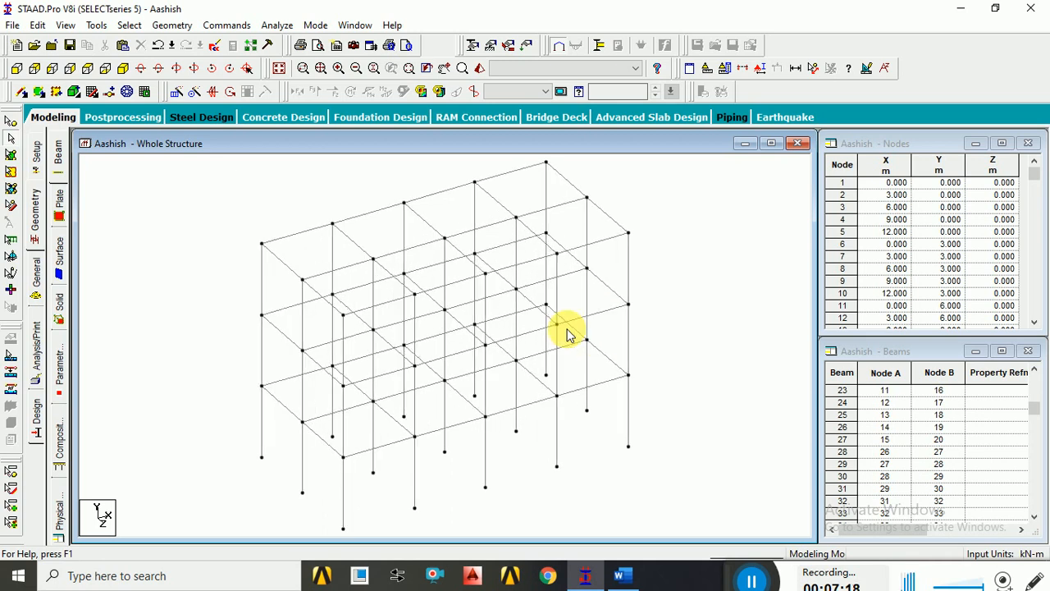
{"action": "scroll", "coordinate": [568, 334], "scroll_direction": "down", "scroll_amount": 1}
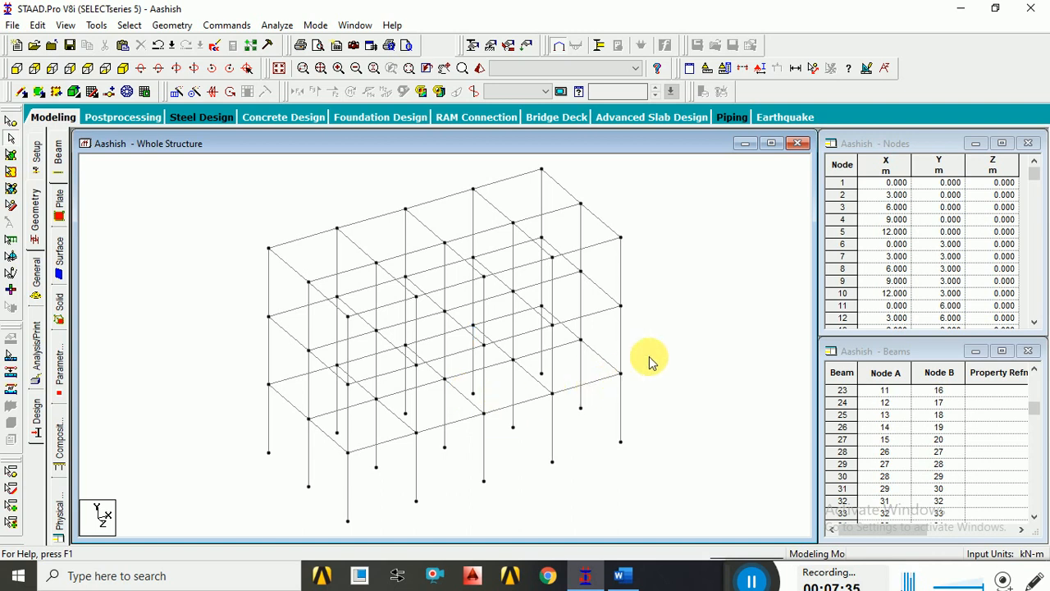
{"action": "scroll", "coordinate": [649, 362], "scroll_direction": "down", "scroll_amount": 1}
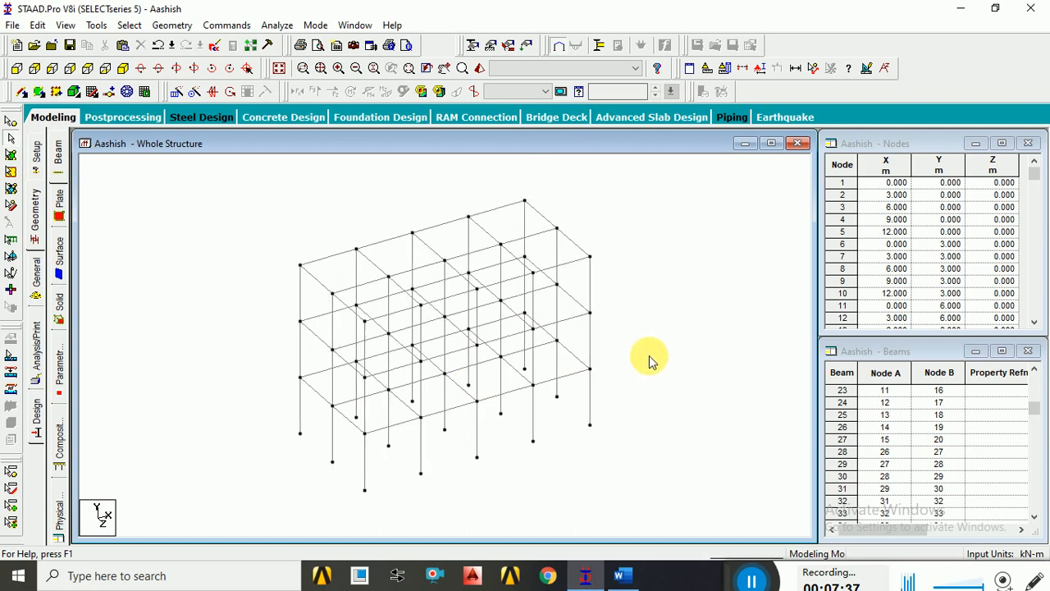
{"action": "scroll", "coordinate": [648, 361], "scroll_direction": "up", "scroll_amount": 1}
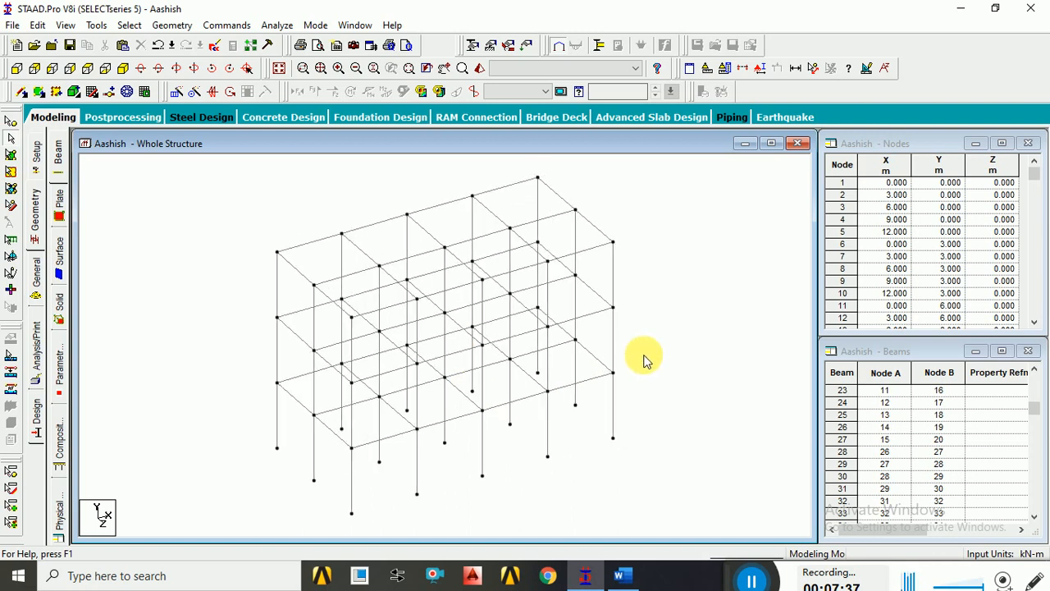
{"action": "left_click", "coordinate": [283, 254]}
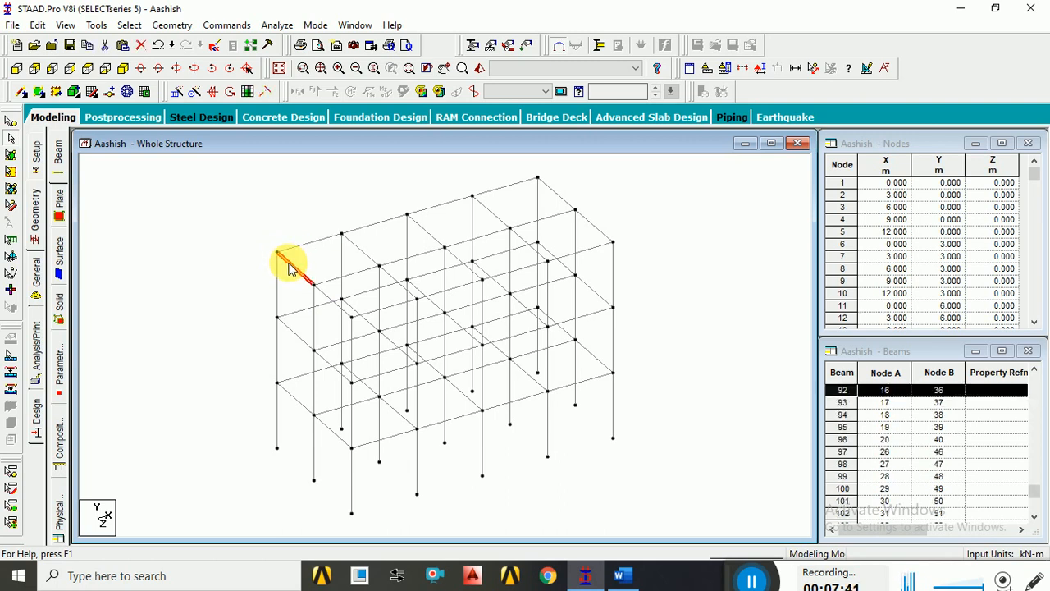
{"action": "left_click", "coordinate": [283, 248]}
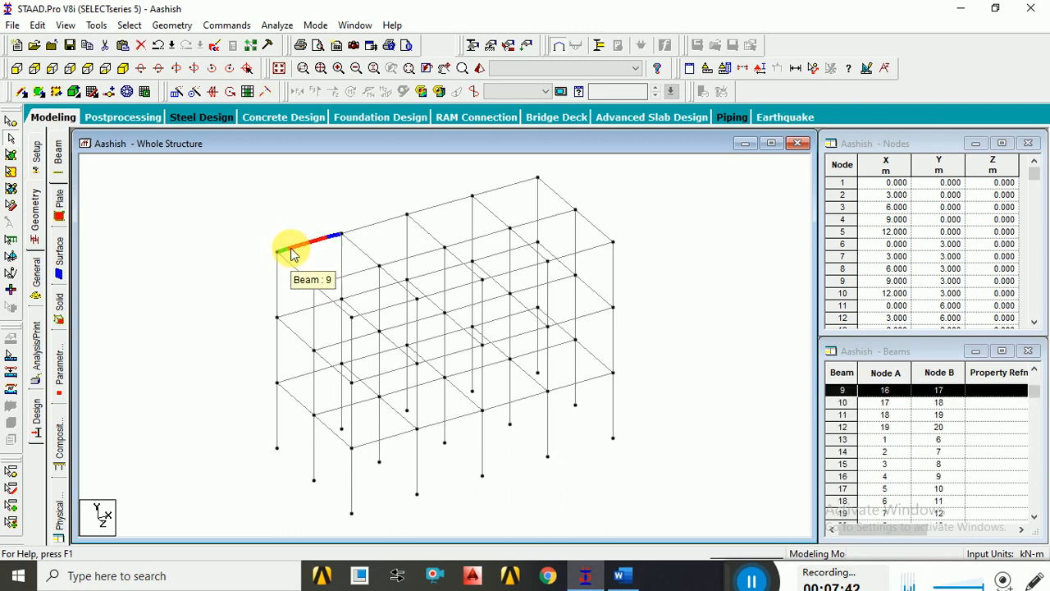
{"action": "left_click", "coordinate": [373, 225]}
{"action": "left_click", "coordinate": [433, 207]}
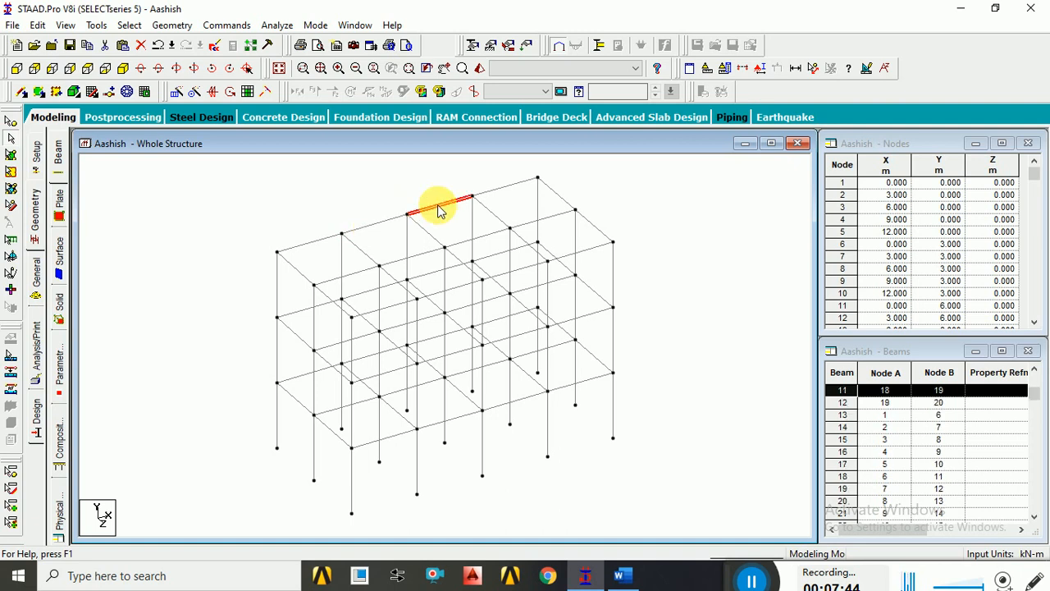
{"action": "left_click", "coordinate": [490, 190]}
{"action": "left_click", "coordinate": [537, 225]}
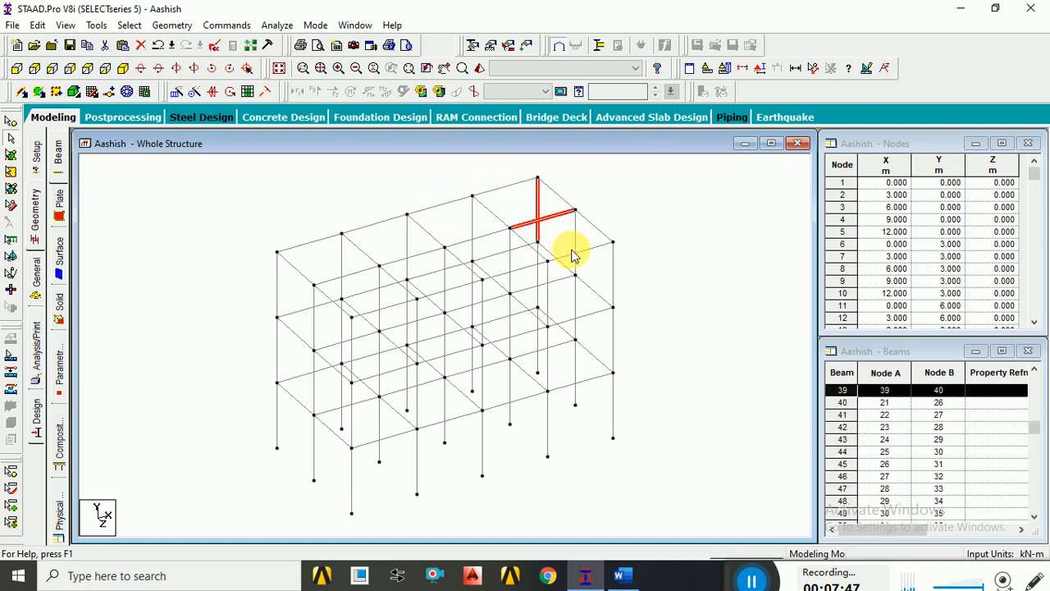
{"action": "left_click", "coordinate": [574, 250]}
{"action": "left_click", "coordinate": [516, 270]}
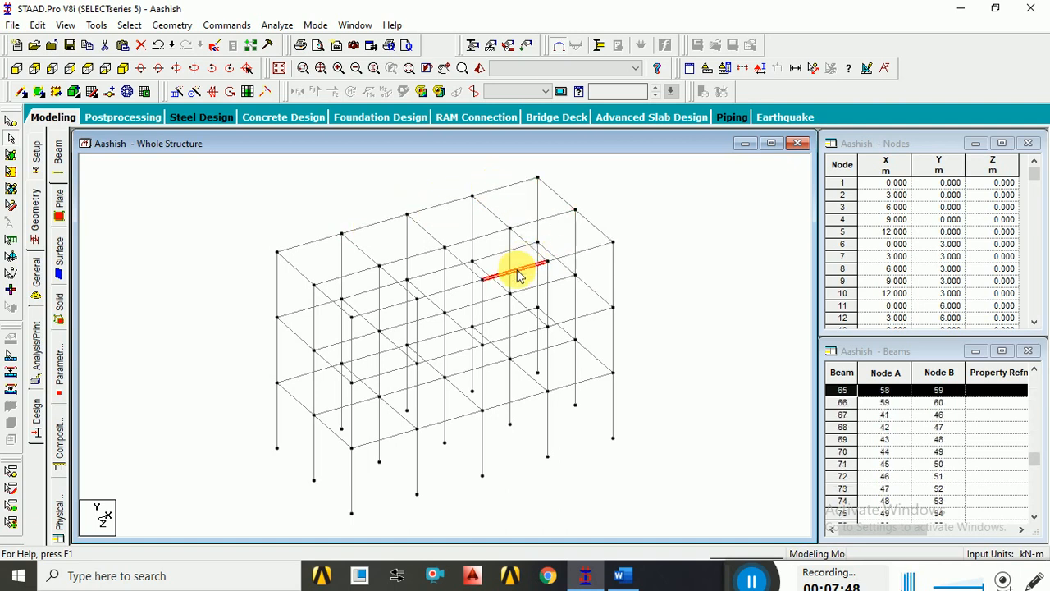
{"action": "left_click", "coordinate": [439, 298]}
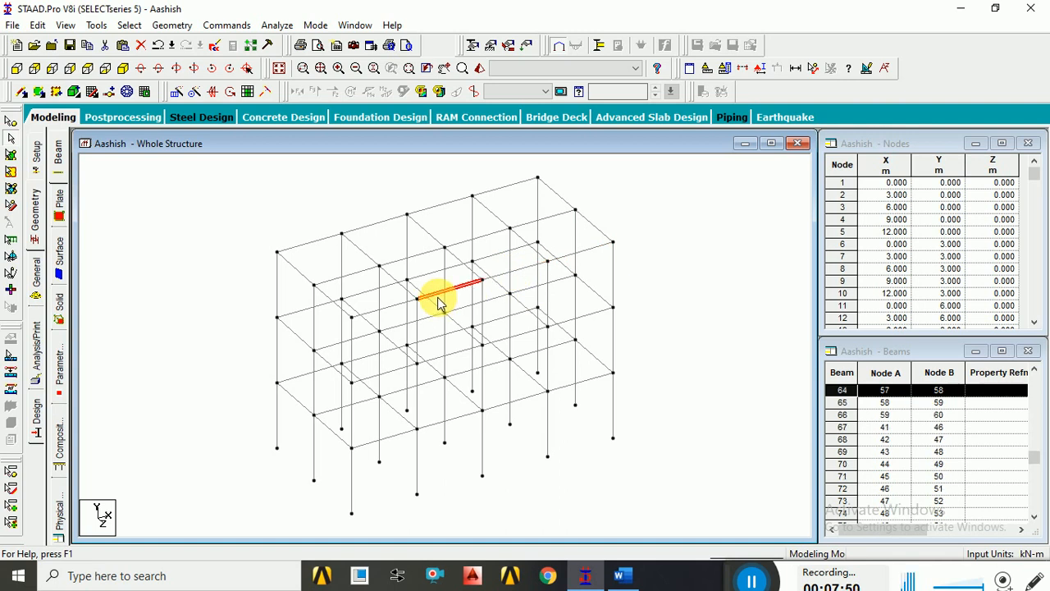
{"action": "left_click", "coordinate": [397, 309]}
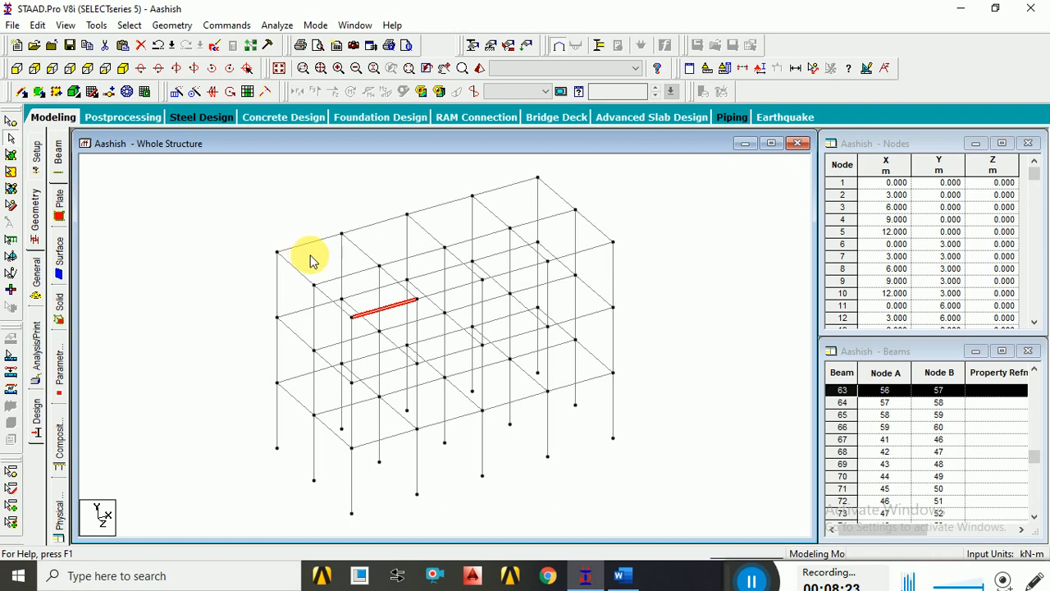
{"action": "left_click", "coordinate": [614, 262]}
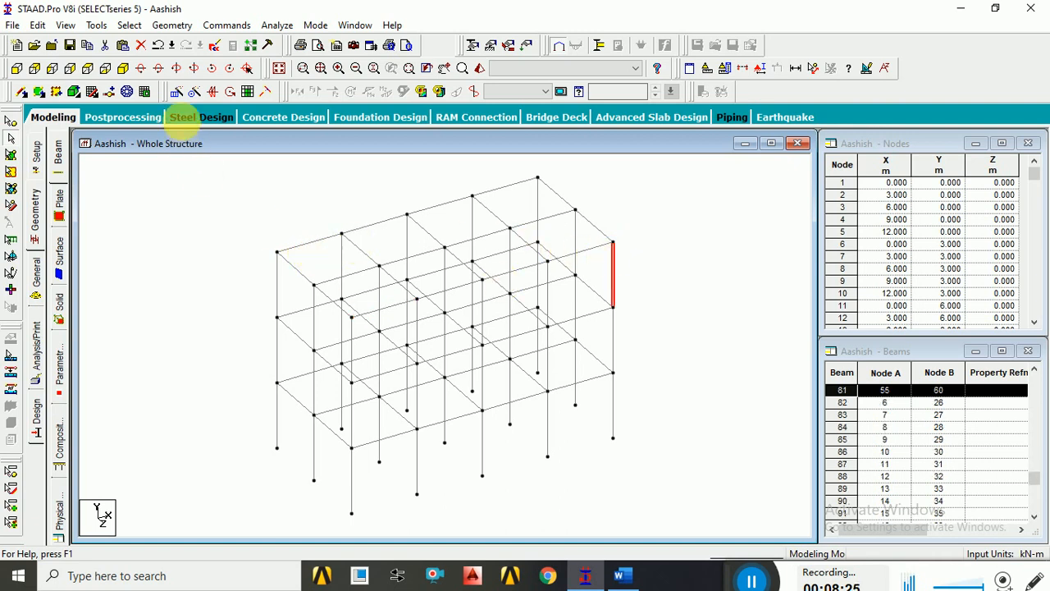
Run the Structure Wizard to work with the prototype truss models.
{"action": "left_click", "coordinate": [172, 25]}
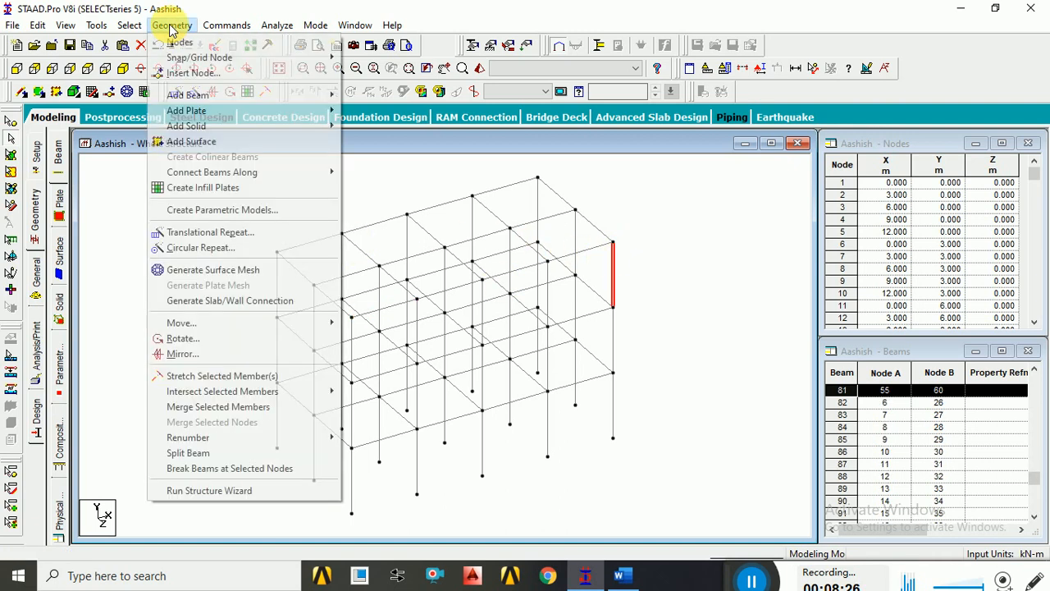
{"action": "left_click", "coordinate": [217, 492]}
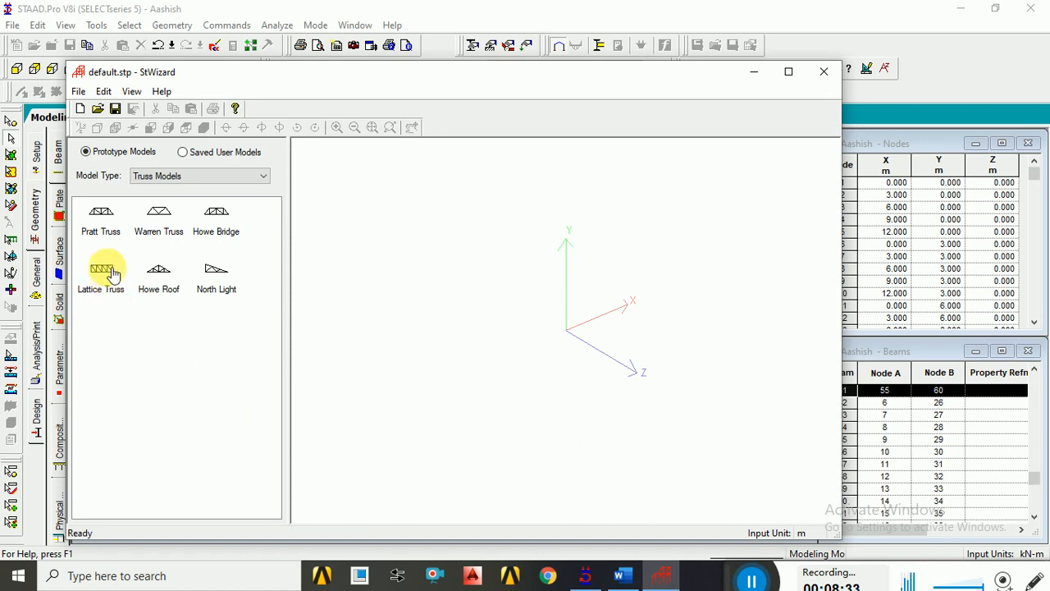
{"action": "left_click", "coordinate": [102, 218]}
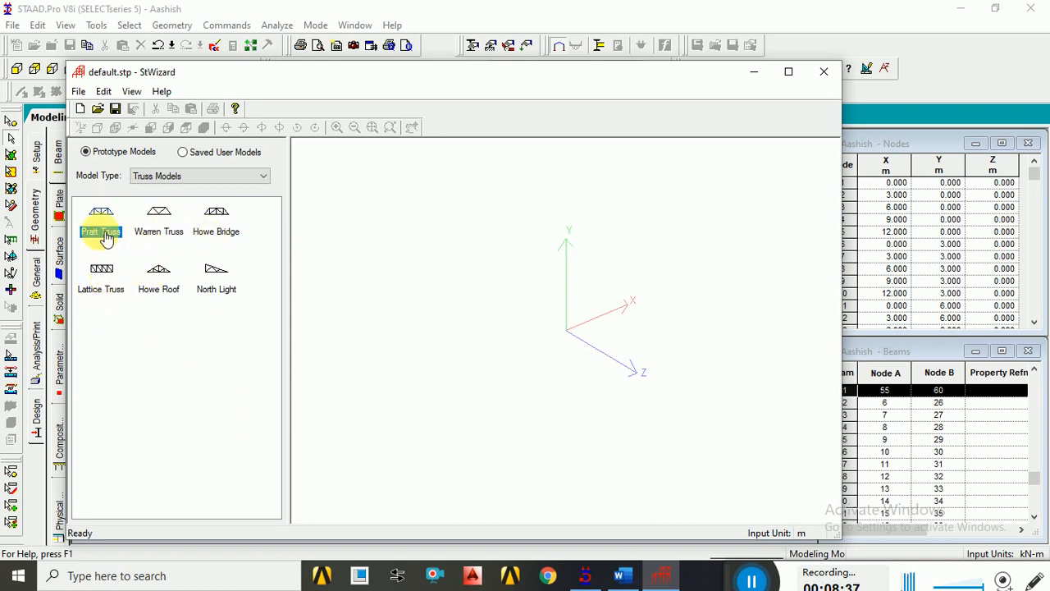
{"action": "left_click", "coordinate": [159, 217]}
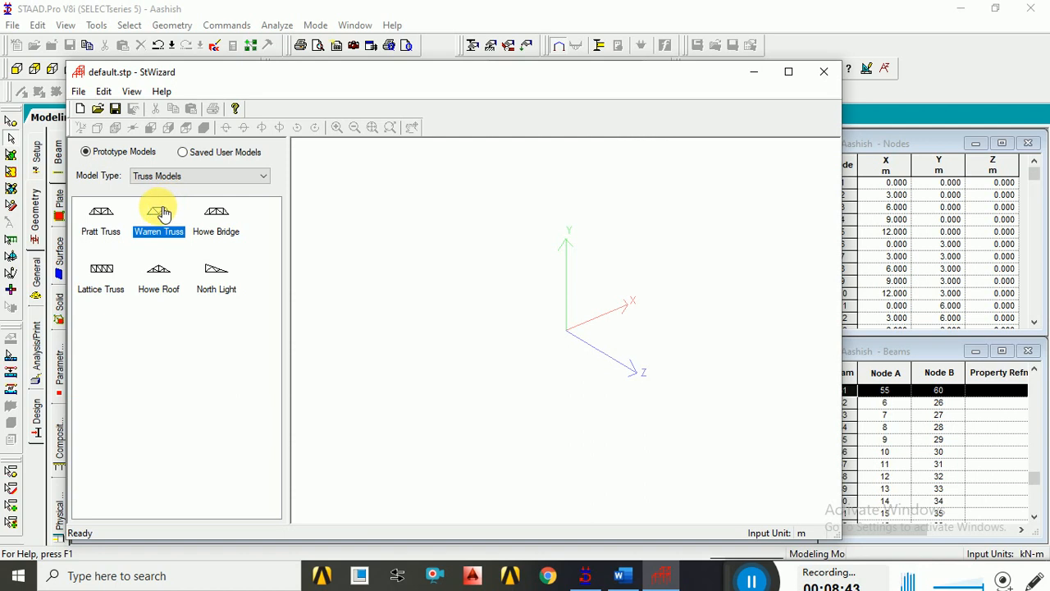
{"action": "left_click", "coordinate": [106, 216]}
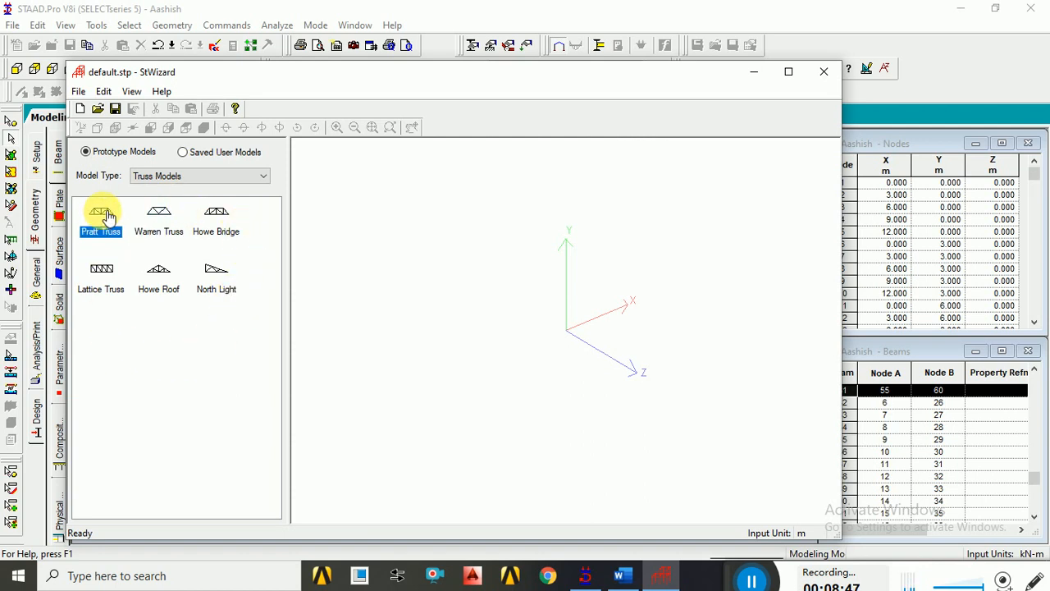
{"action": "double_click", "coordinate": [107, 216]}
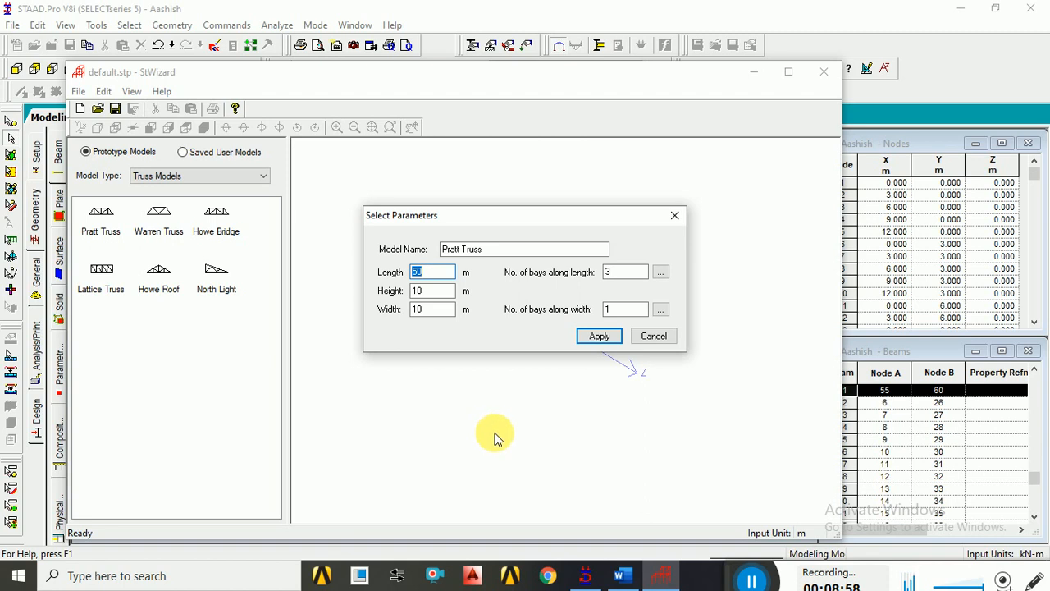
{"action": "left_click", "coordinate": [634, 340]}
Move the Structure Wizard window aside to uncover the whole frame model.
{"action": "left_click_drag", "start_coordinate": [531, 80], "coordinate": [1049, 82]}
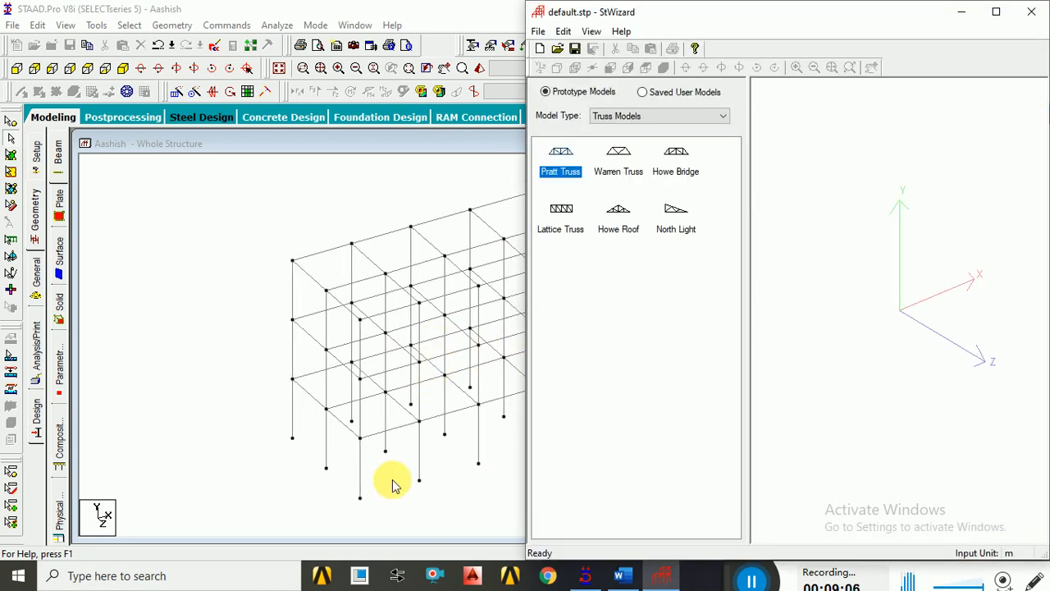
{"action": "left_click_drag", "start_coordinate": [784, 13], "coordinate": [884, 43]}
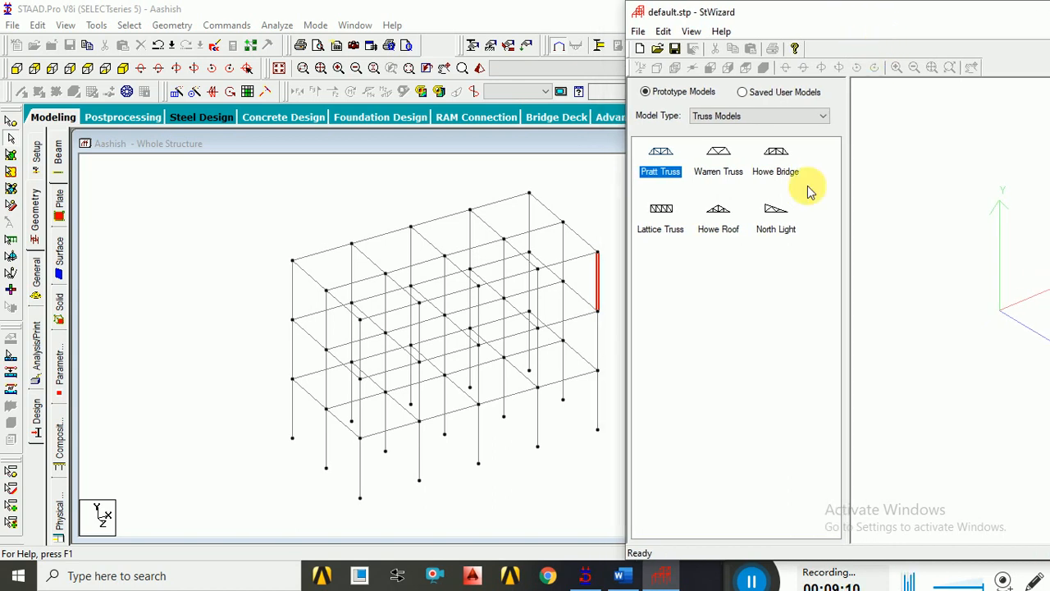
{"action": "left_click", "coordinate": [435, 458]}
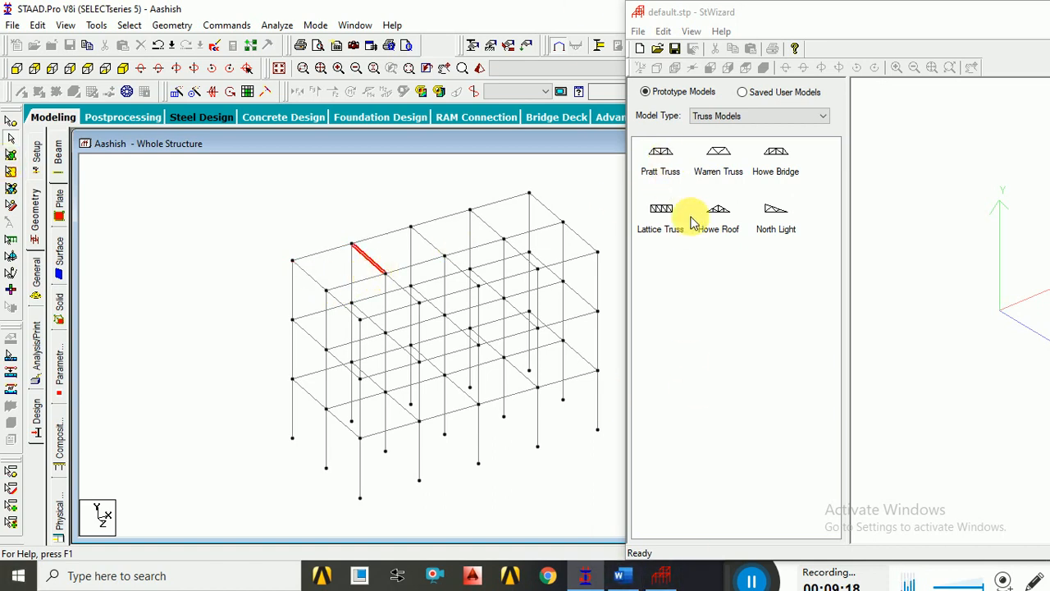
Start a Pratt Truss prototype, move its parameters dialog off the frame, and clear the beam selection in the frame model.
{"action": "double_click", "coordinate": [672, 153]}
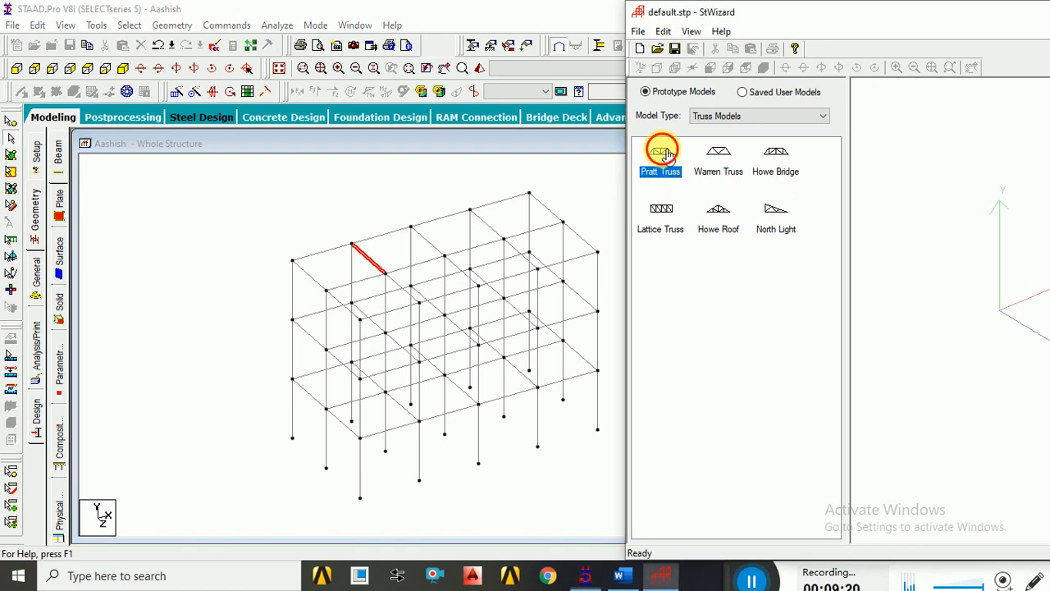
{"action": "left_click_drag", "start_coordinate": [474, 227], "coordinate": [751, 319]}
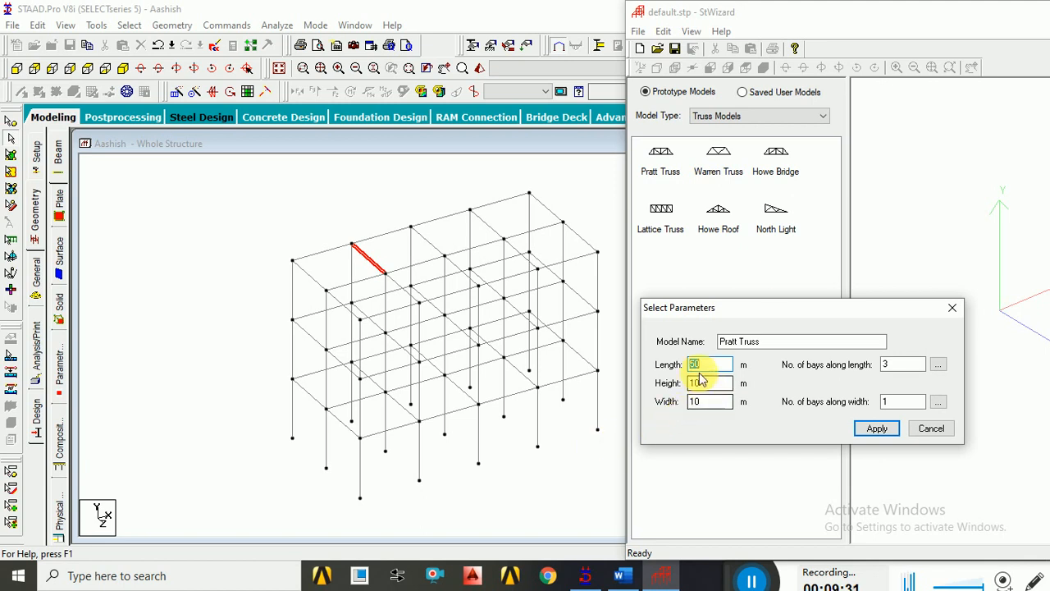
{"action": "left_click", "coordinate": [541, 484]}
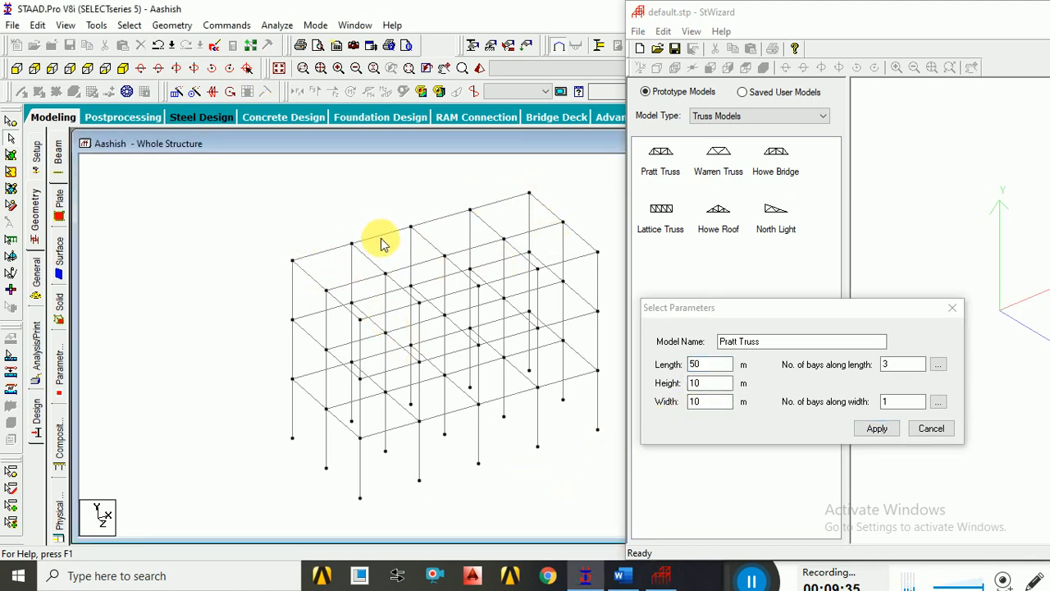
Examine the roof-level beams along the frame's length on the rear line and the adjacent line to read off the truss length and bays.
{"action": "left_click", "coordinate": [325, 257]}
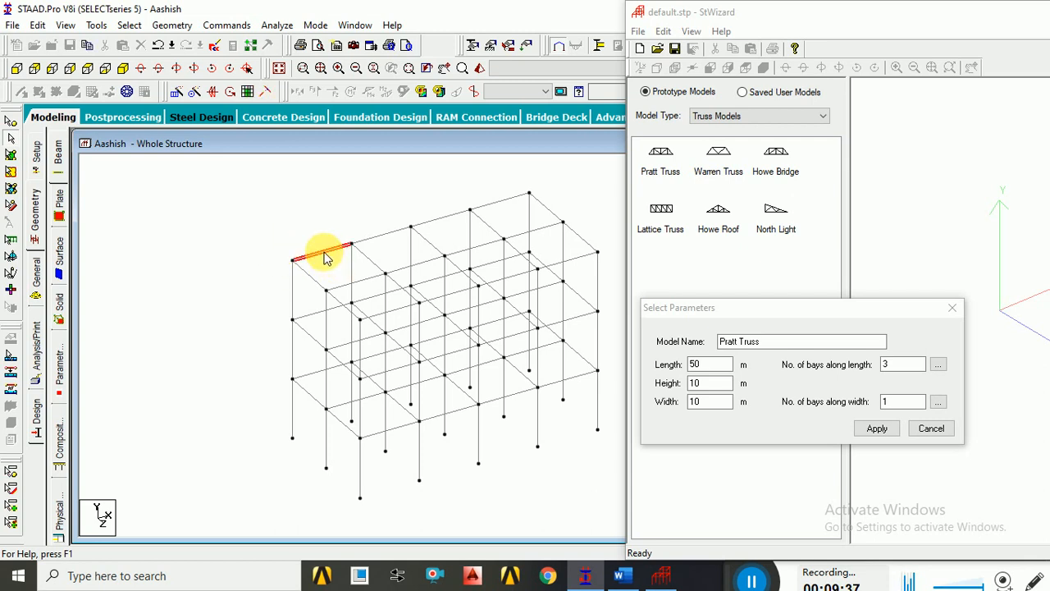
{"action": "left_click", "coordinate": [381, 235], "text": "ctrl"}
{"action": "left_click", "coordinate": [439, 219], "text": "ctrl"}
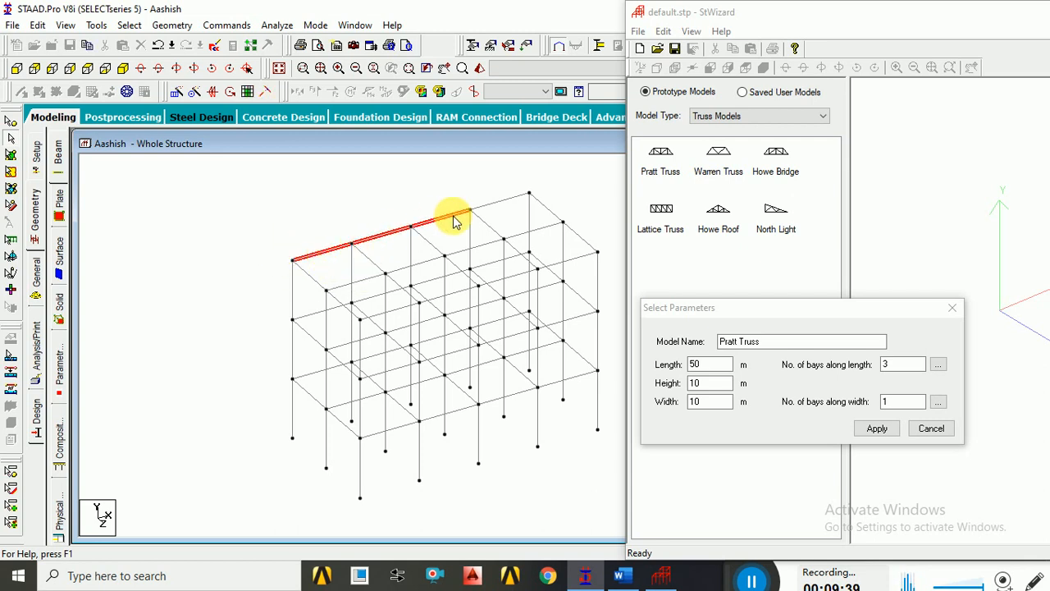
{"action": "left_click", "coordinate": [495, 204], "text": "ctrl"}
{"action": "left_click", "coordinate": [525, 232], "text": "ctrl"}
{"action": "left_click", "coordinate": [476, 245], "text": "ctrl"}
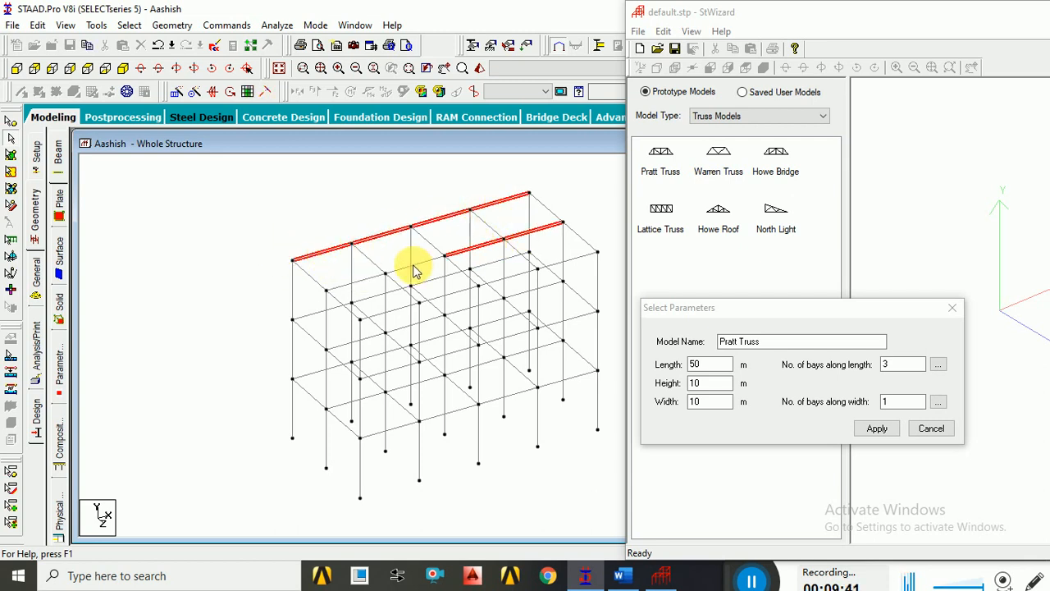
{"action": "left_click", "coordinate": [413, 265], "text": "ctrl"}
{"action": "left_click", "coordinate": [369, 278], "text": "ctrl"}
{"action": "left_click", "coordinate": [410, 247], "text": "ctrl"}
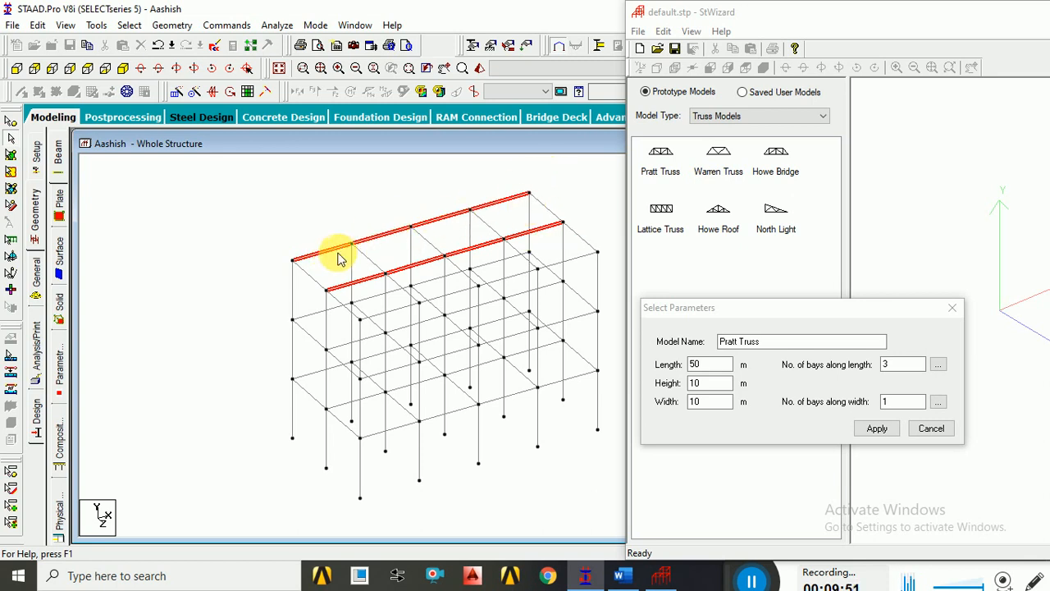
Set the Pratt truss's length to 12 m and its number of bays along the length to 4.
{"action": "double_click", "coordinate": [705, 365]}
{"action": "left_click_drag", "start_coordinate": [707, 365], "coordinate": [682, 367]}
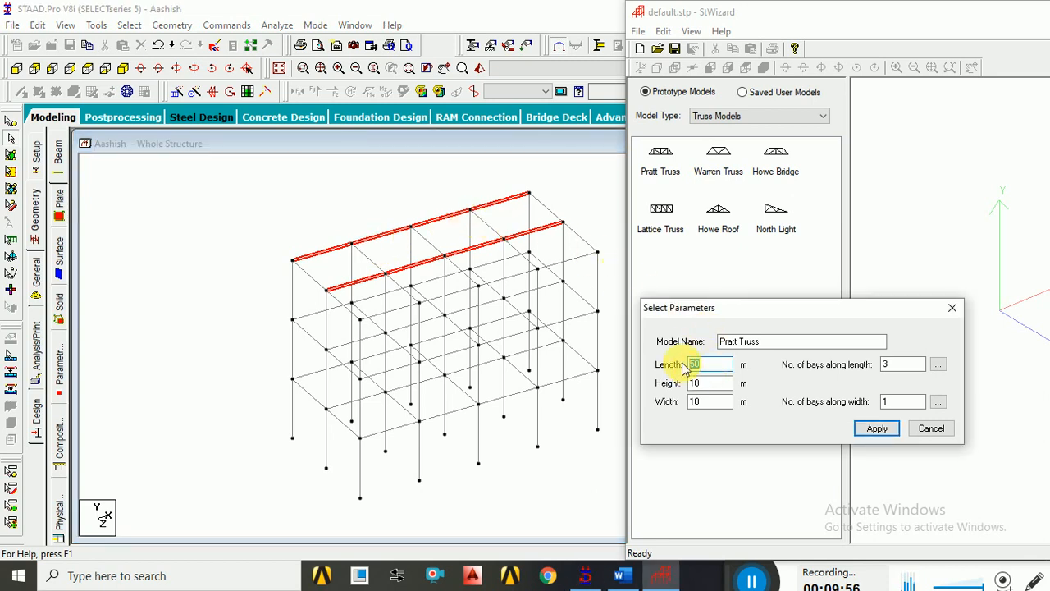
{"action": "type", "text": "12"}
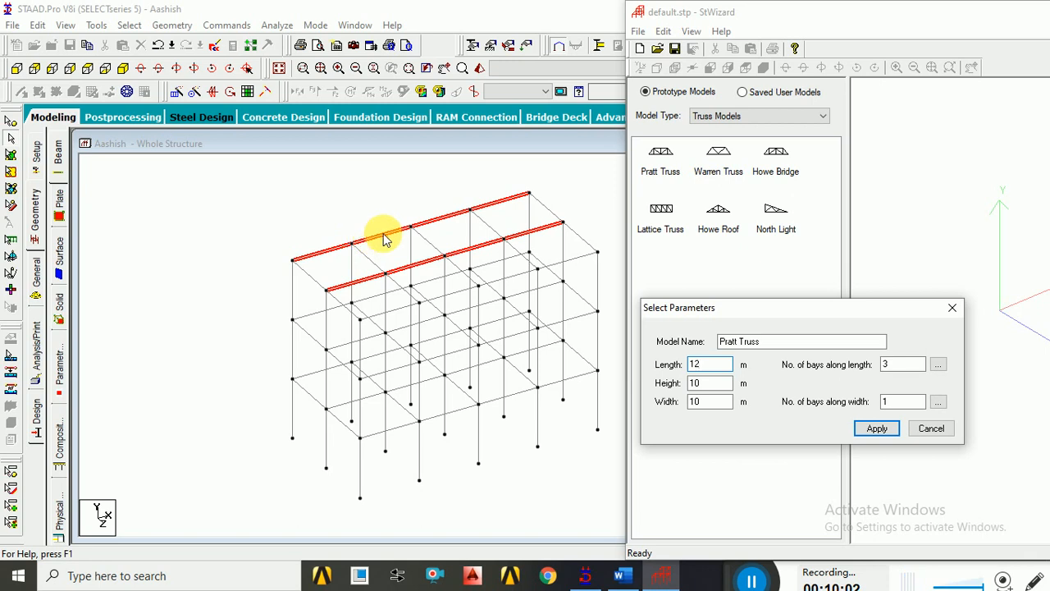
{"action": "double_click", "coordinate": [902, 365]}
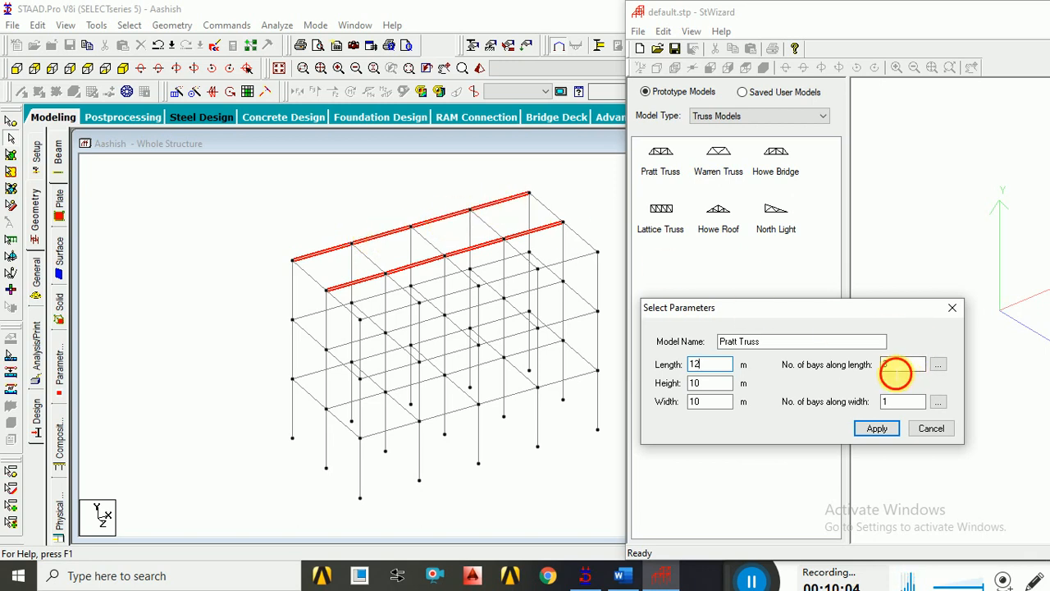
{"action": "type", "text": "4"}
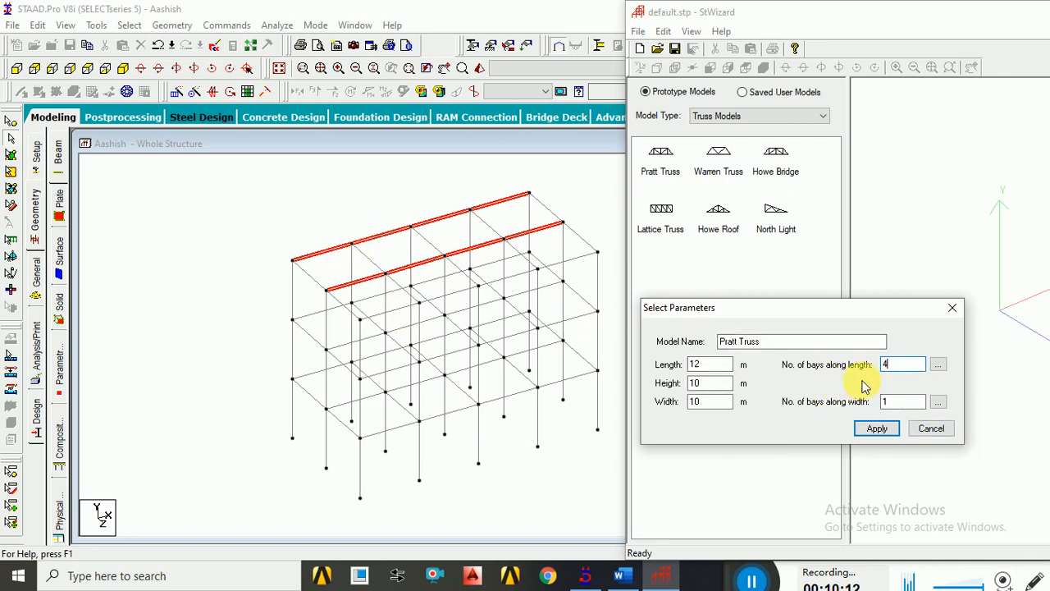
{"action": "double_click", "coordinate": [894, 365]}
{"action": "type", "text": "4"}
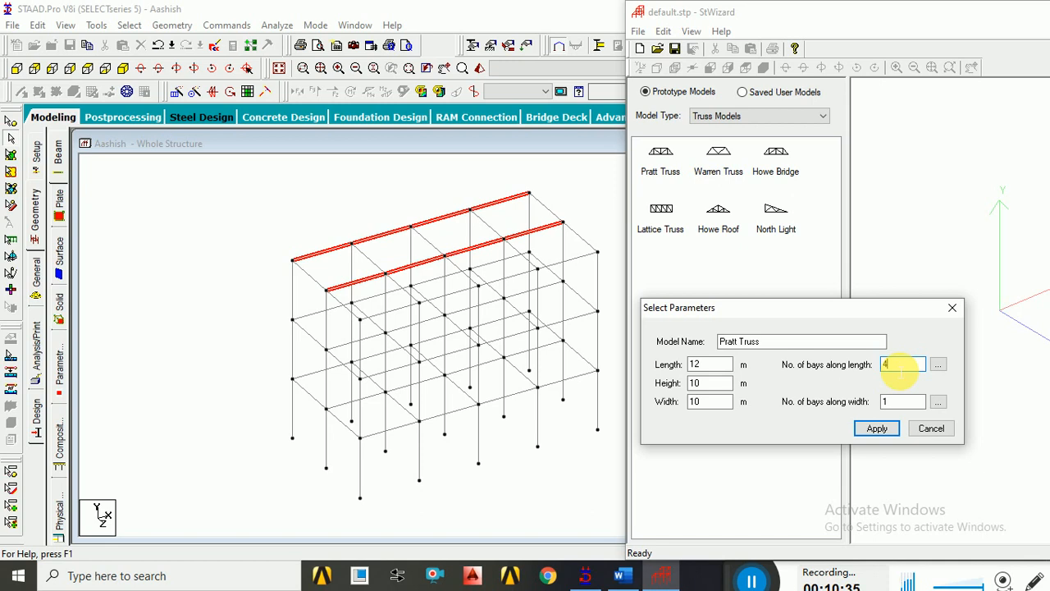
Set the Pratt truss's height to 2.5 m, declining the auto save.
{"action": "left_click_drag", "start_coordinate": [733, 383], "coordinate": [694, 383]}
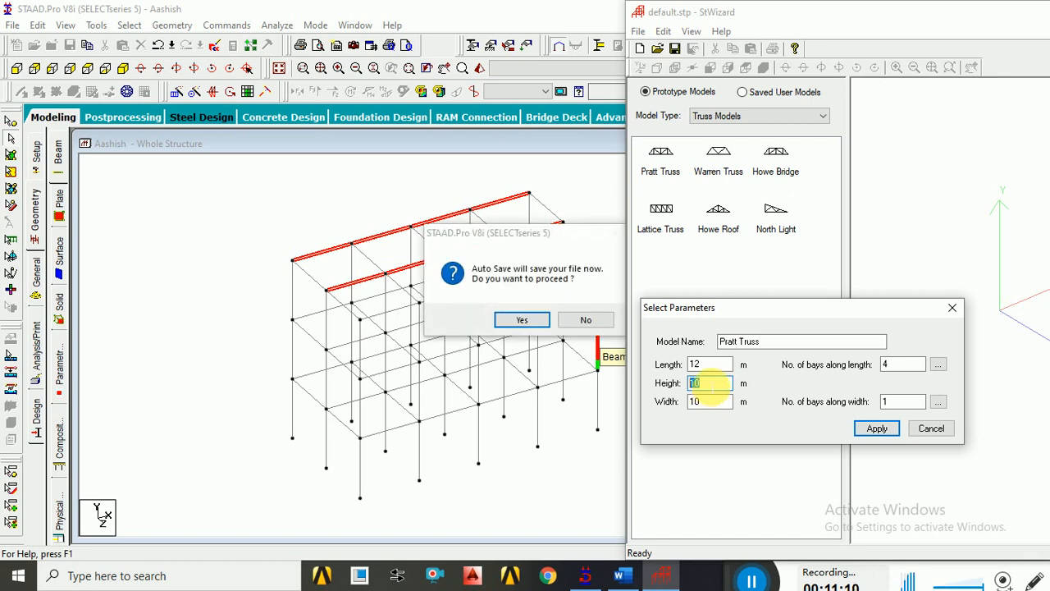
{"action": "left_click", "coordinate": [586, 320]}
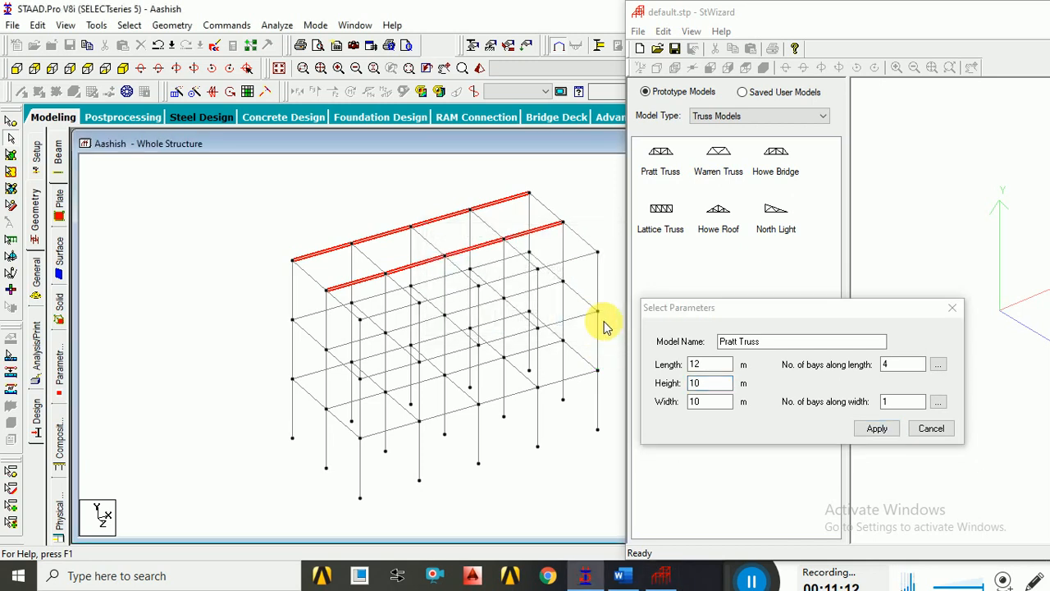
{"action": "double_click", "coordinate": [709, 384]}
{"action": "left_click", "coordinate": [709, 384]}
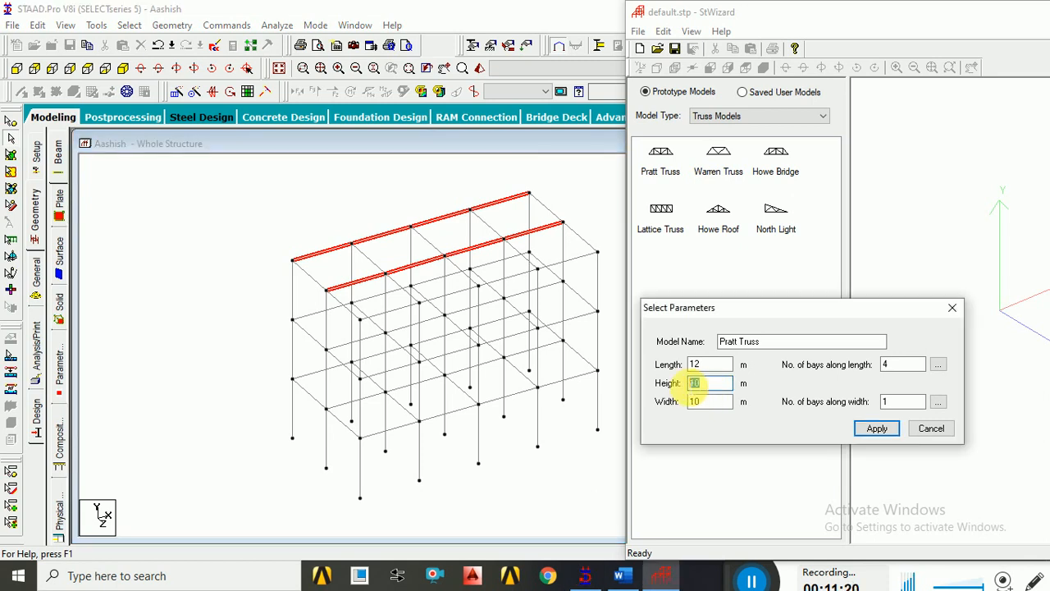
{"action": "double_click", "coordinate": [709, 384]}
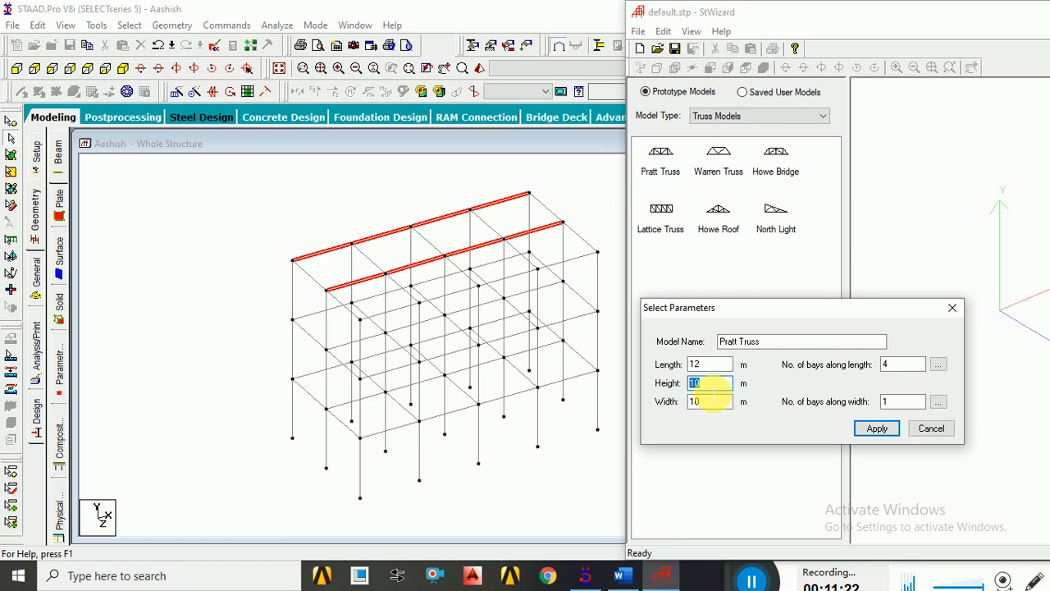
{"action": "type", "text": "2.5"}
Examine the four roof beams along the frame's rear edge as the single line for the truss.
{"action": "double_click", "coordinate": [698, 404]}
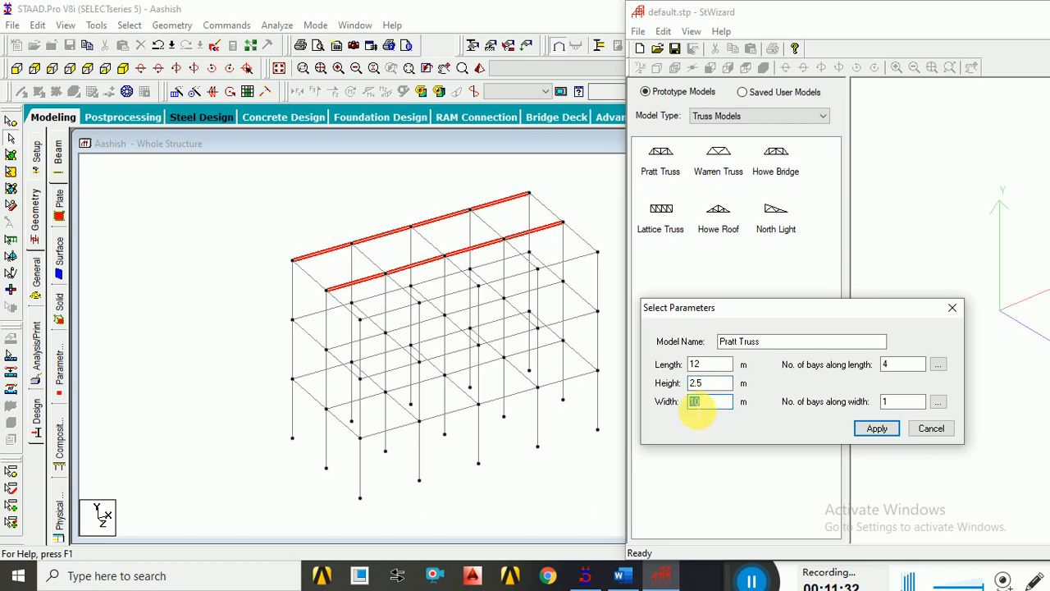
{"action": "left_click", "coordinate": [332, 264]}
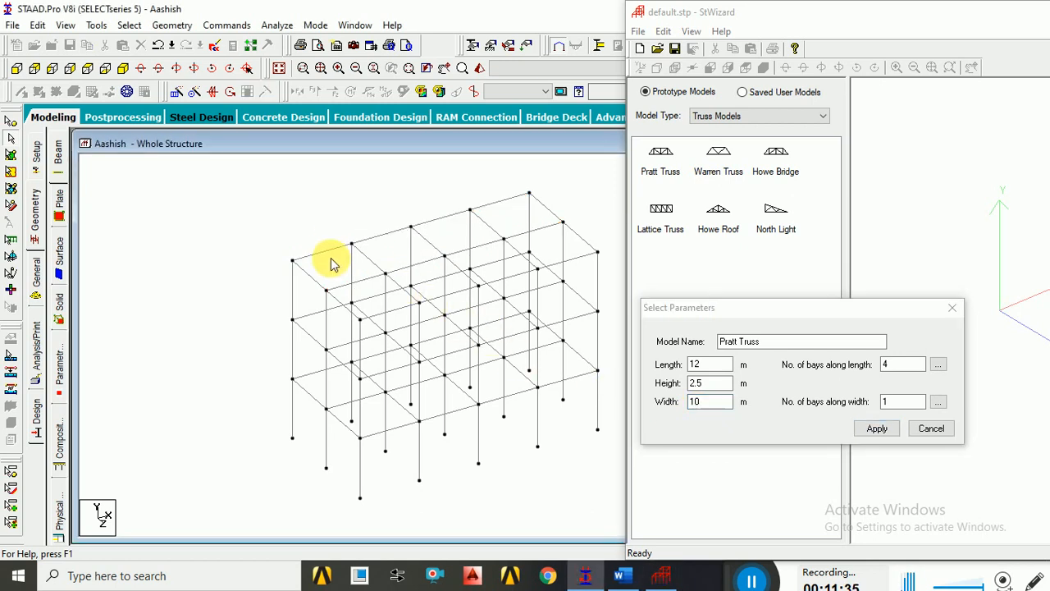
{"action": "left_click", "coordinate": [321, 253]}
{"action": "left_click", "coordinate": [386, 234], "text": "ctrl"}
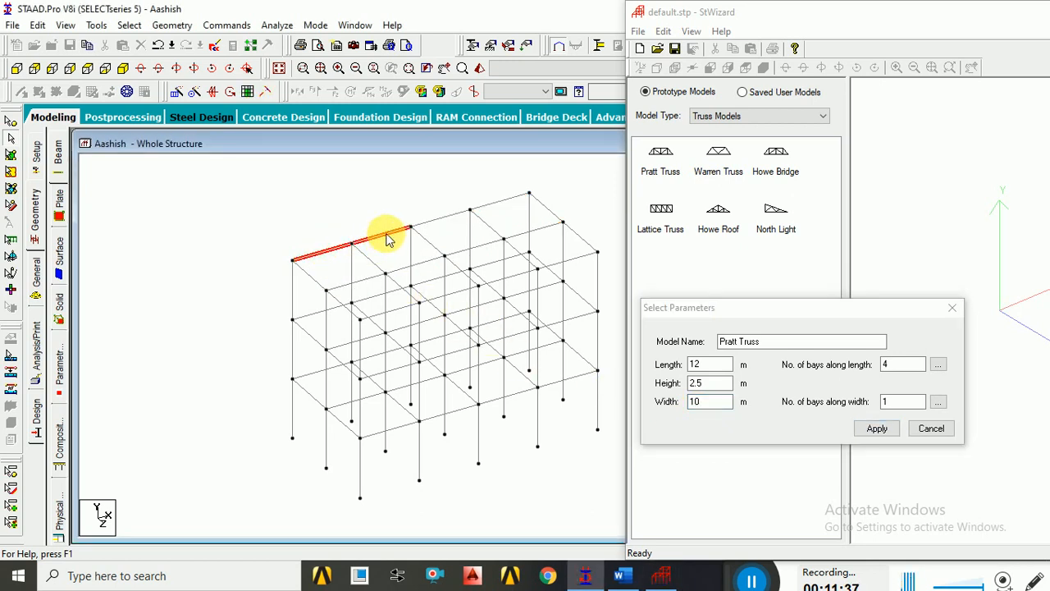
{"action": "left_click", "coordinate": [434, 218], "text": "ctrl"}
{"action": "left_click", "coordinate": [487, 204], "text": "ctrl"}
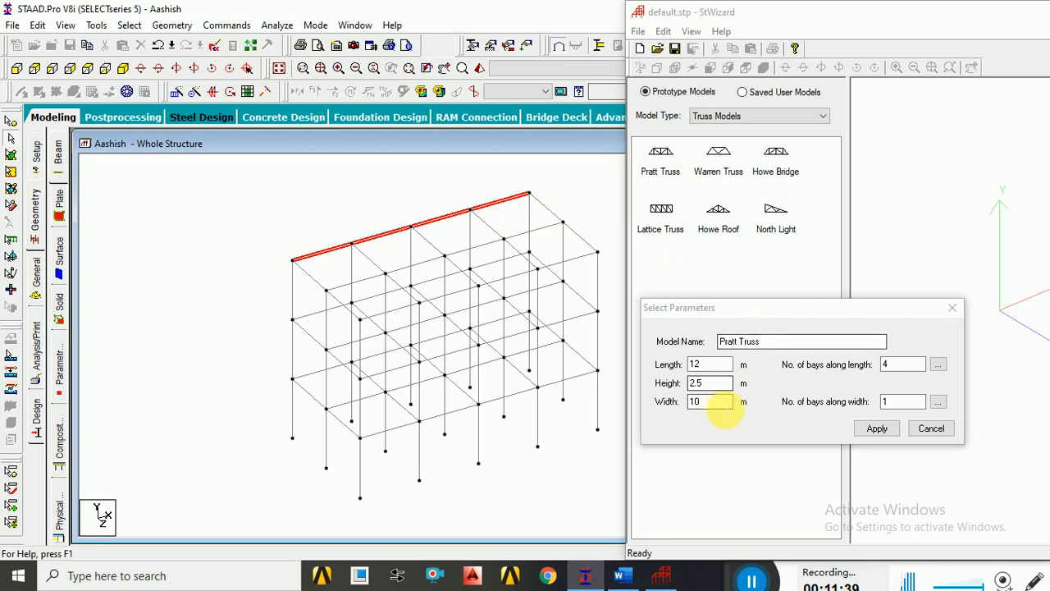
Set the truss width to 0 m and generate the Pratt truss model.
{"action": "left_click", "coordinate": [694, 402]}
{"action": "key", "text": "BackSpace"}
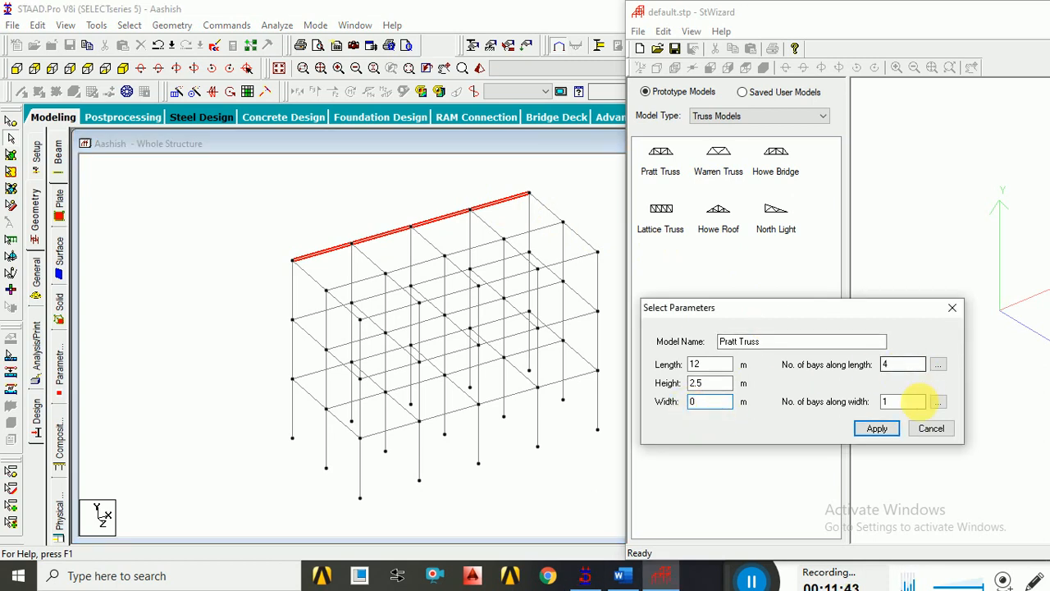
{"action": "left_click", "coordinate": [876, 428]}
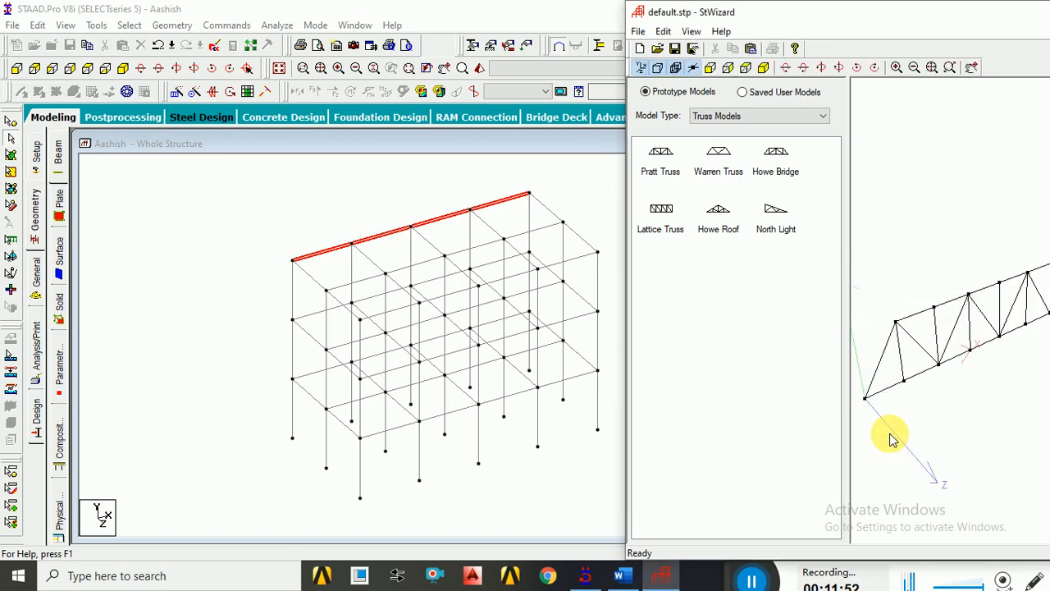
Shift the Structure Wizard window around to compare the generated truss with the frame's rear roof beams.
{"action": "left_click_drag", "start_coordinate": [858, 17], "coordinate": [518, 105]}
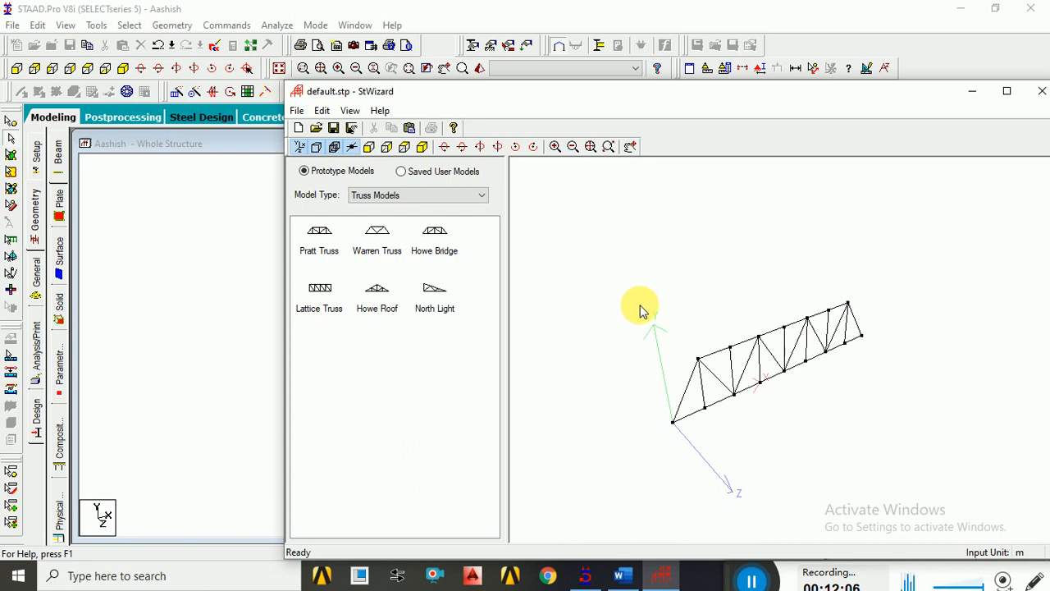
{"action": "left_click_drag", "start_coordinate": [710, 98], "coordinate": [1032, 52]}
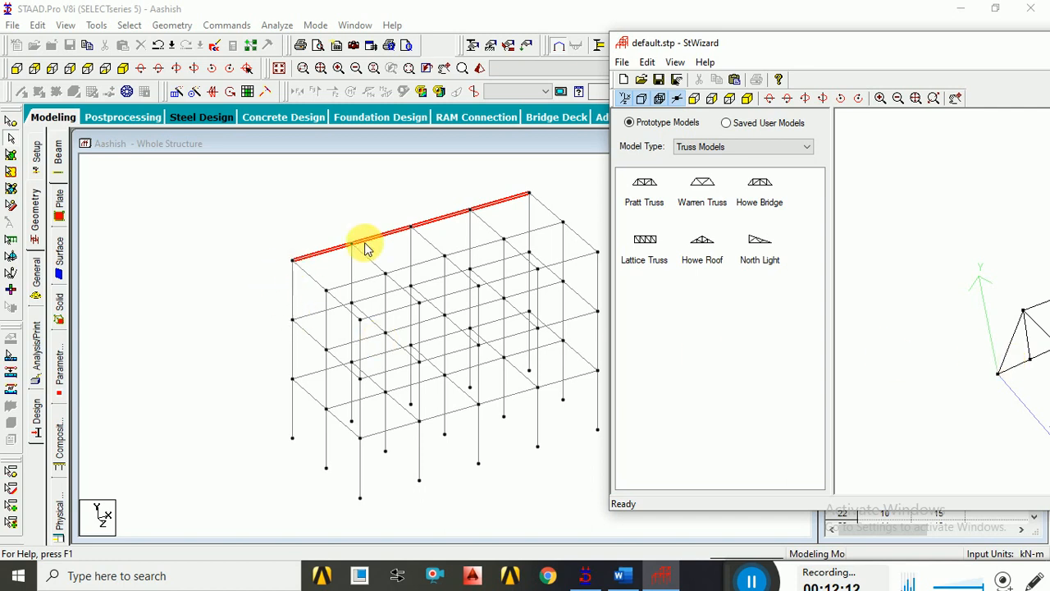
{"action": "left_click_drag", "start_coordinate": [738, 50], "coordinate": [201, 172]}
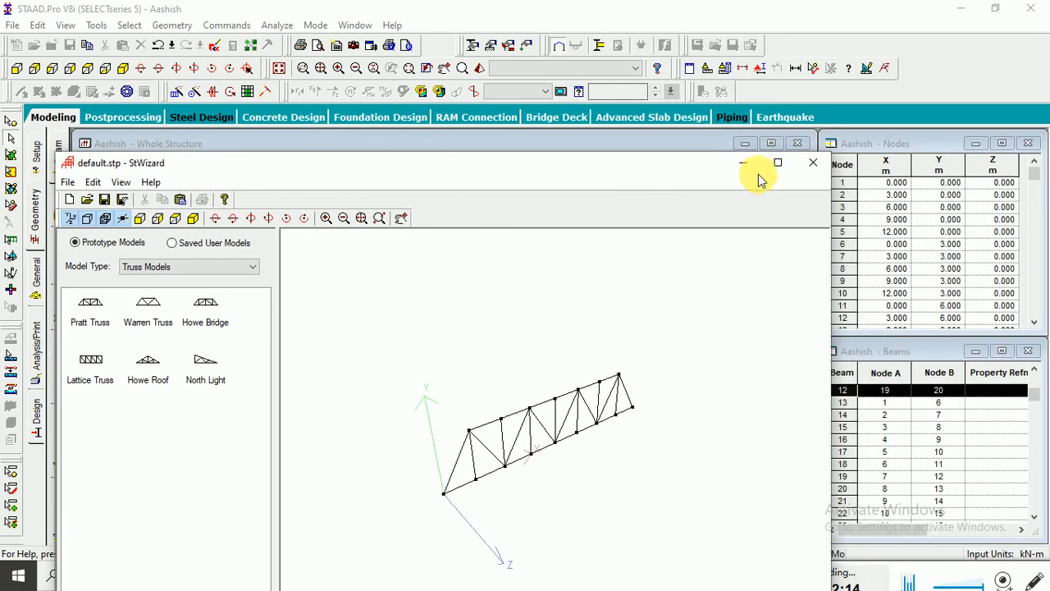
Close the Structure Wizard, merge the truss prototype into the STAAD.Pro model, and move the paste dialog off the frame.
{"action": "left_click", "coordinate": [816, 164]}
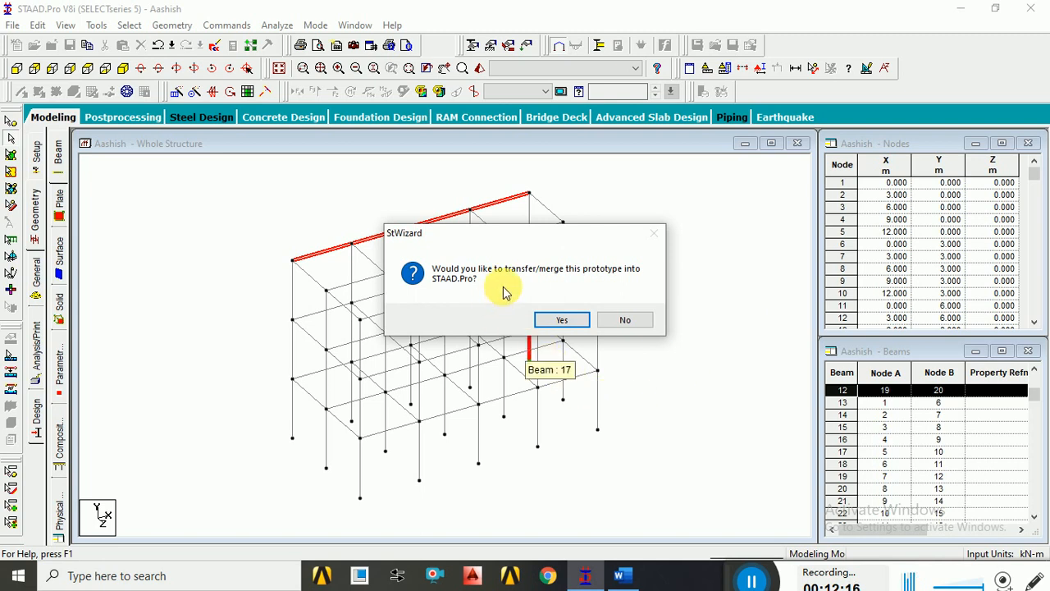
{"action": "left_click", "coordinate": [563, 322]}
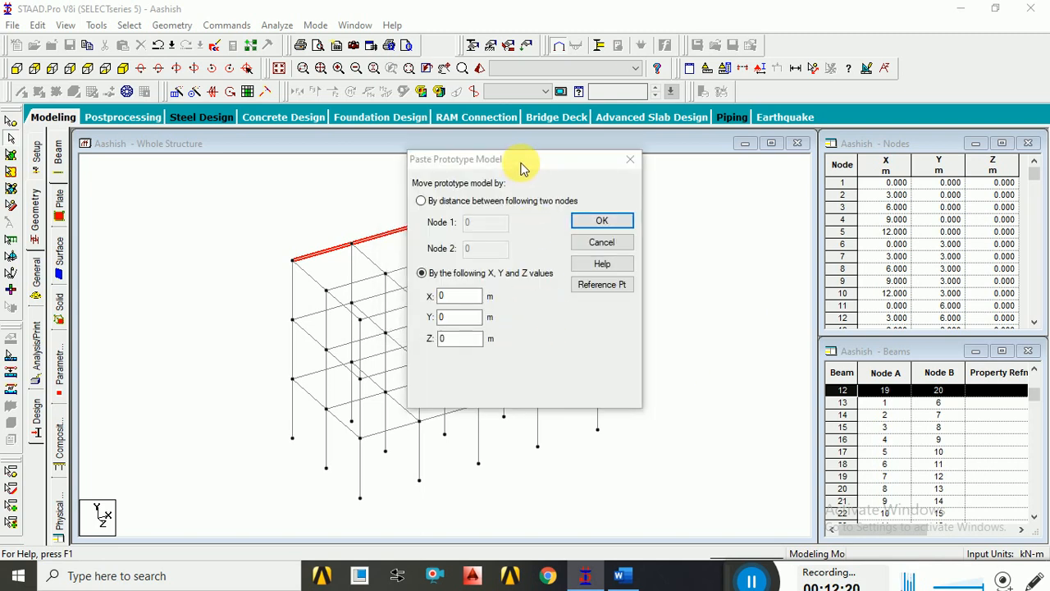
{"action": "left_click_drag", "start_coordinate": [520, 164], "coordinate": [771, 180]}
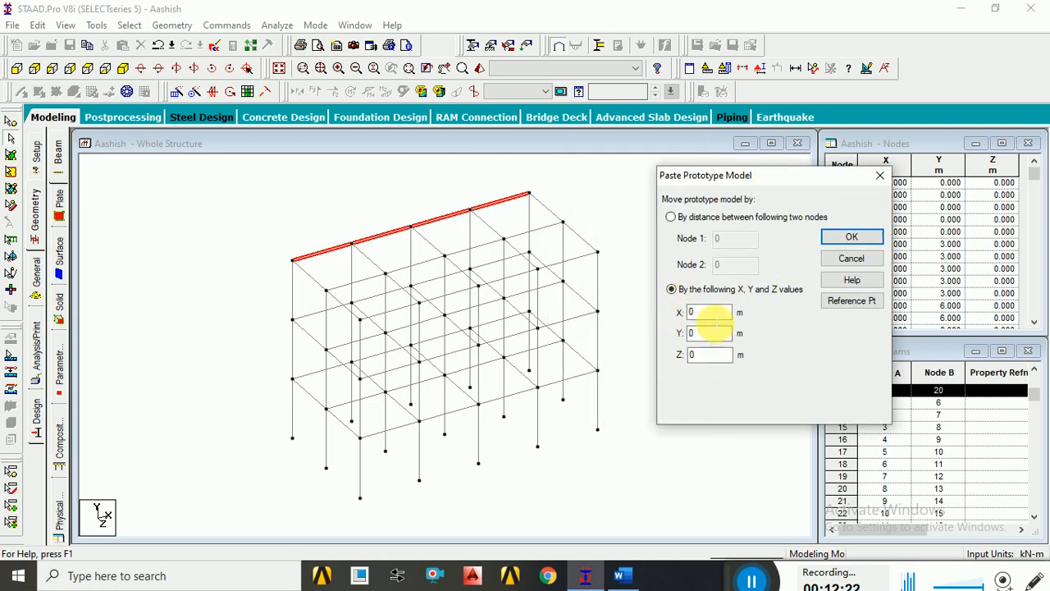
{"action": "left_click", "coordinate": [703, 332]}
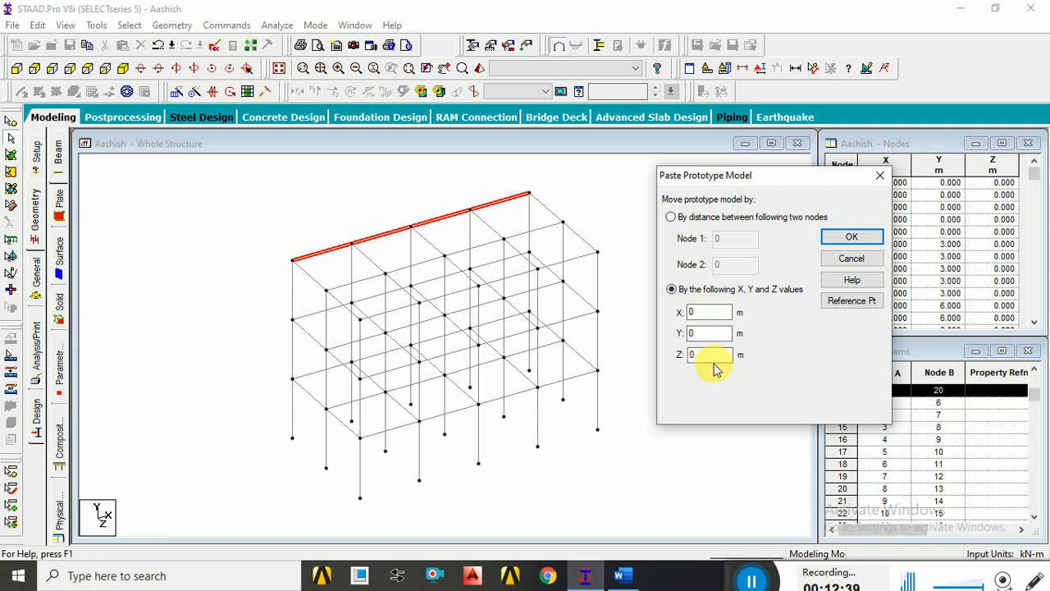
Specify the starting end node of the truss's bottom chord as the reference point for pasting.
{"action": "left_click", "coordinate": [843, 313]}
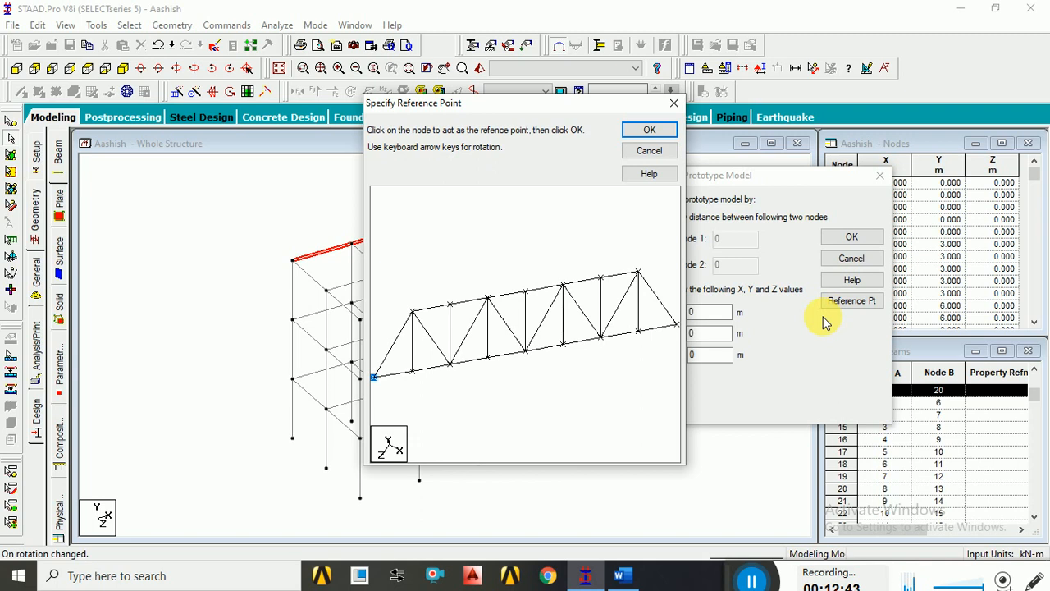
{"action": "left_click", "coordinate": [374, 379]}
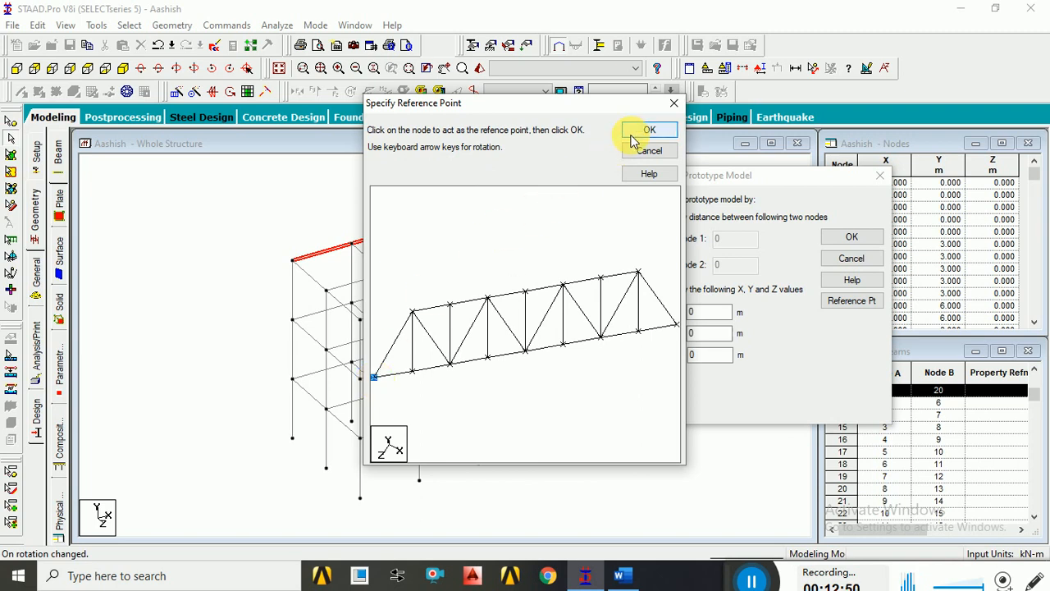
{"action": "left_click", "coordinate": [631, 135]}
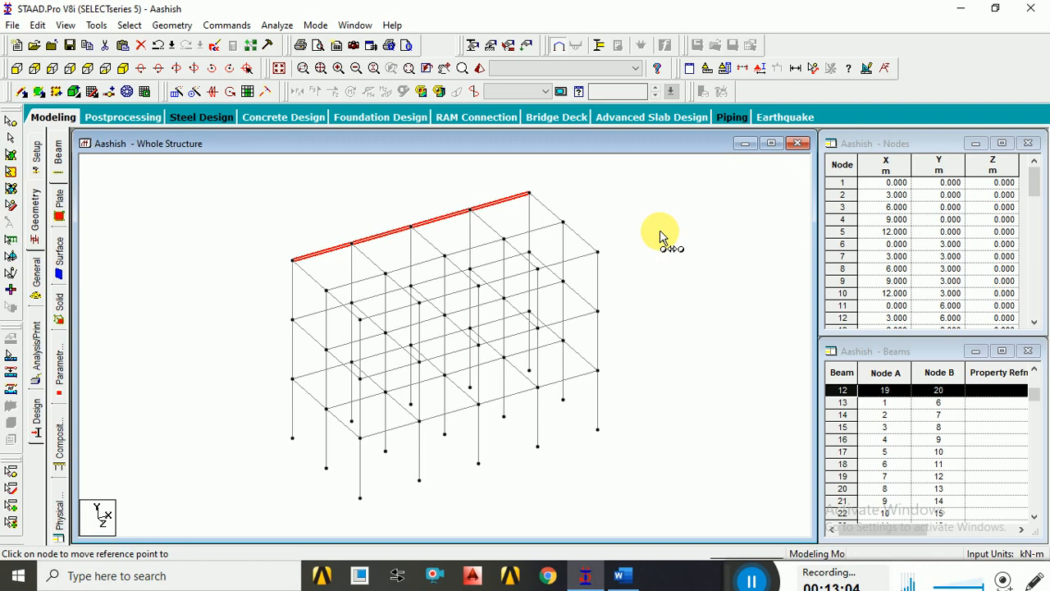
Paste the Pratt truss onto the rear roof line at X 0, Y 9, Z 0 m and dismiss the duplicate notices.
{"action": "left_click", "coordinate": [293, 264]}
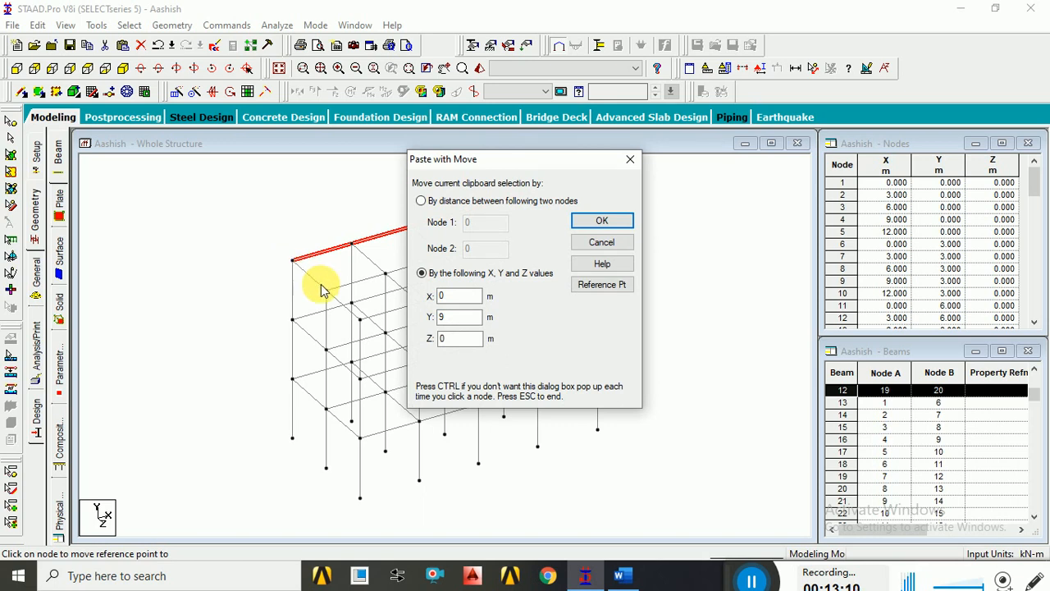
{"action": "left_click", "coordinate": [460, 316]}
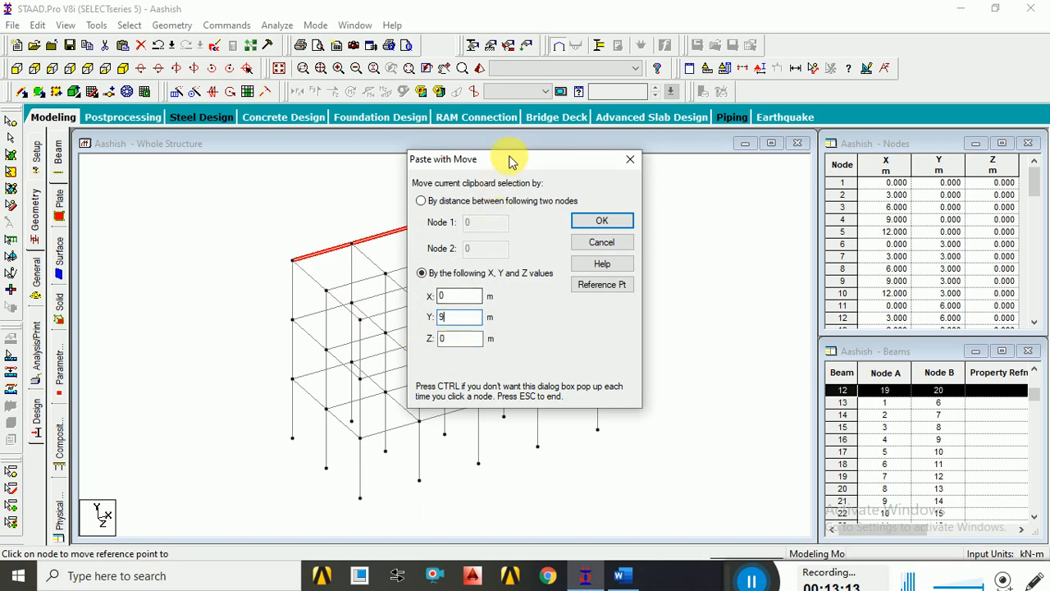
{"action": "left_click_drag", "start_coordinate": [511, 159], "coordinate": [746, 155]}
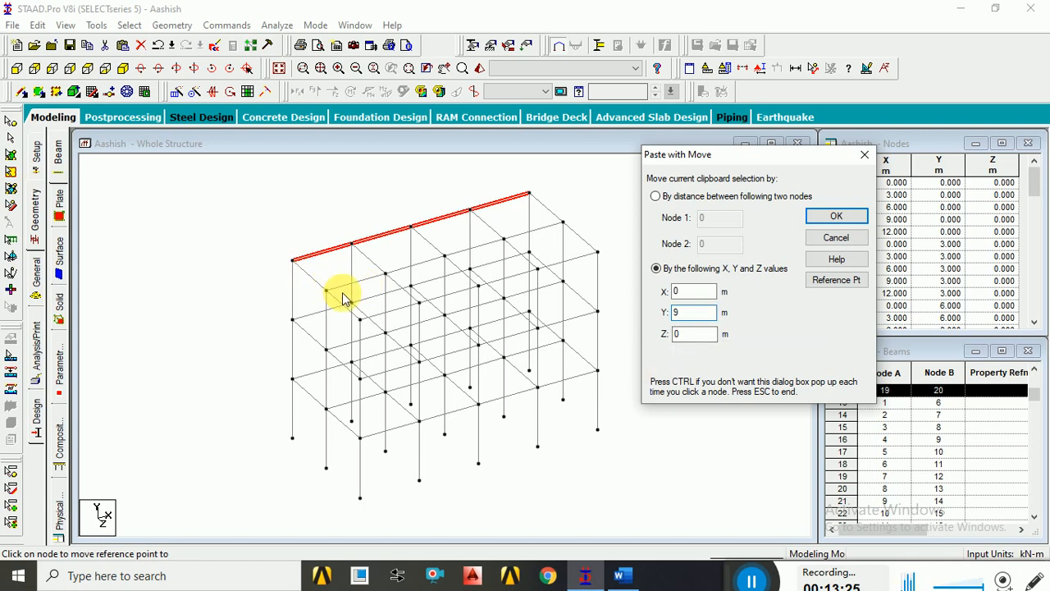
{"action": "left_click", "coordinate": [687, 334]}
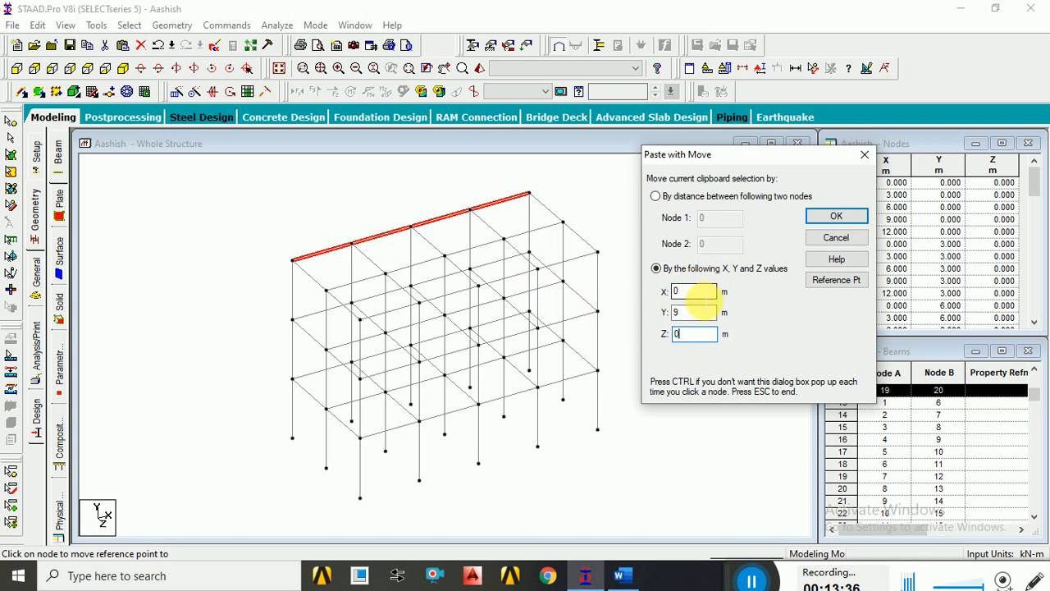
{"action": "left_click", "coordinate": [833, 217]}
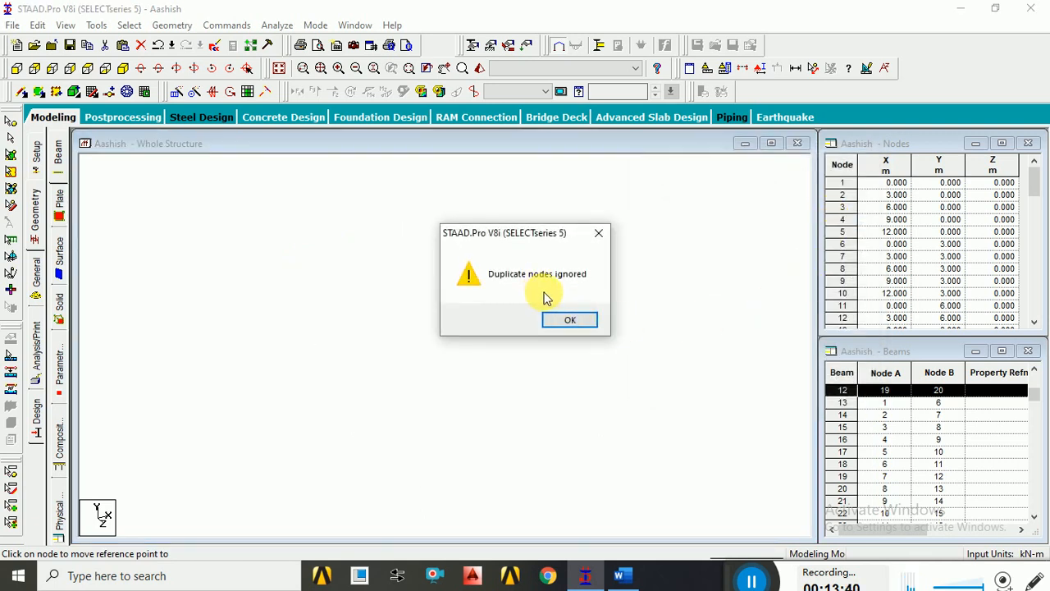
{"action": "left_click", "coordinate": [587, 324]}
{"action": "left_click", "coordinate": [587, 324]}
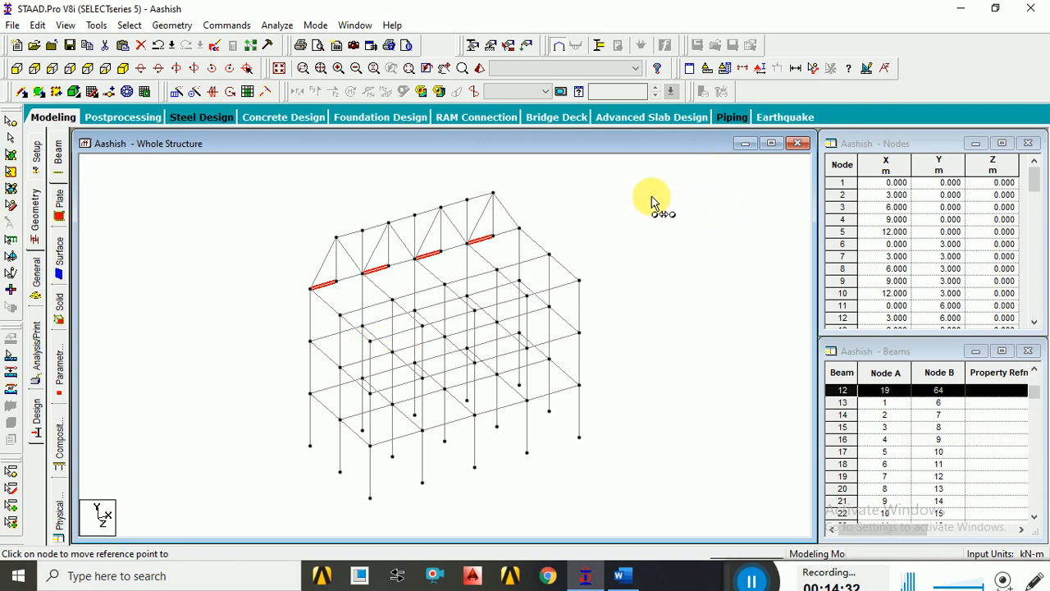
Paste a second copy of the truss onto the middle roof line at X 0, Y 9, Z 3 m and dismiss the duplicate notices.
{"action": "left_click", "coordinate": [343, 321]}
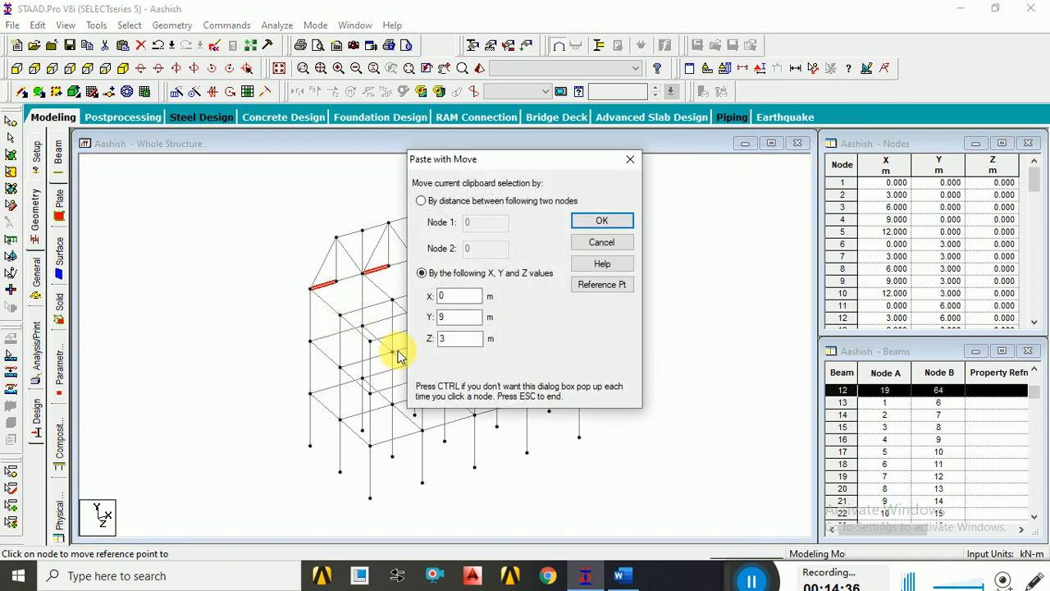
{"action": "left_click_drag", "start_coordinate": [510, 166], "coordinate": [727, 130]}
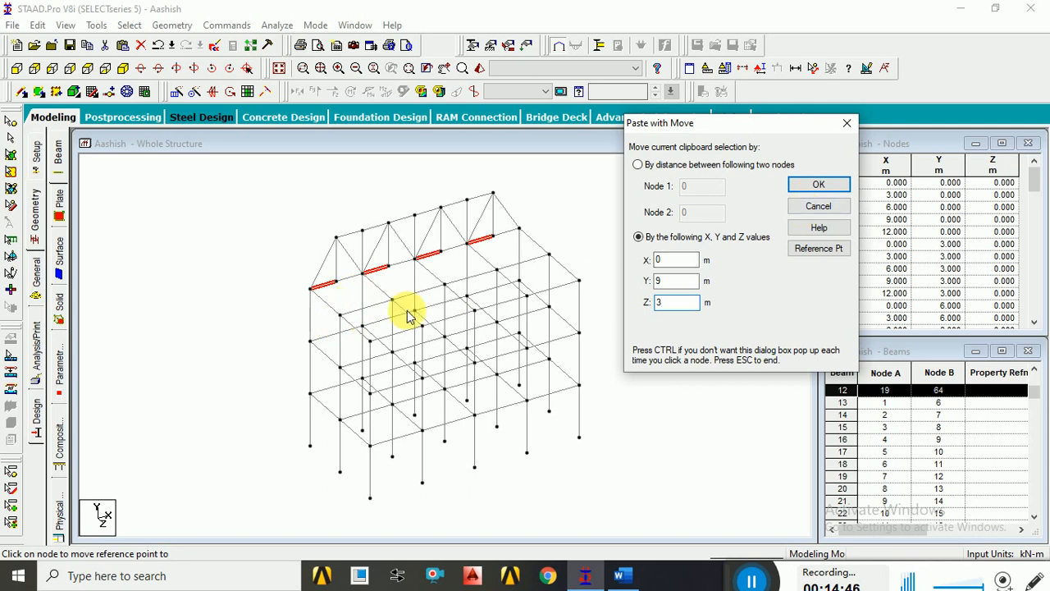
{"action": "left_click", "coordinate": [810, 187]}
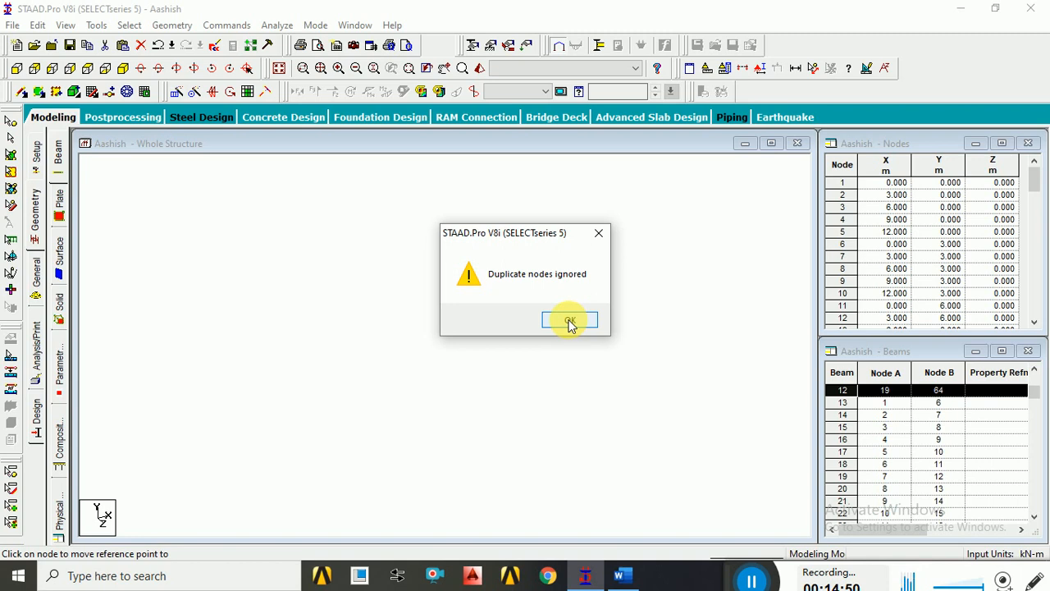
{"action": "left_click", "coordinate": [570, 321]}
{"action": "left_click", "coordinate": [569, 321]}
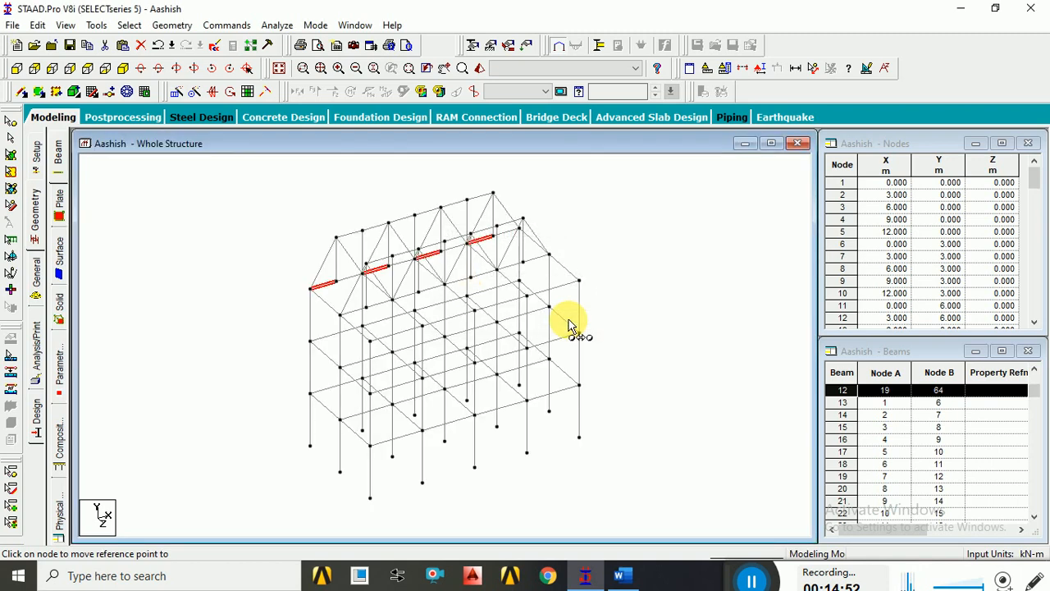
Start another Pratt truss in the Structure Wizard with length 12 m, height 2.5 m and width 0 m.
{"action": "left_click", "coordinate": [382, 327]}
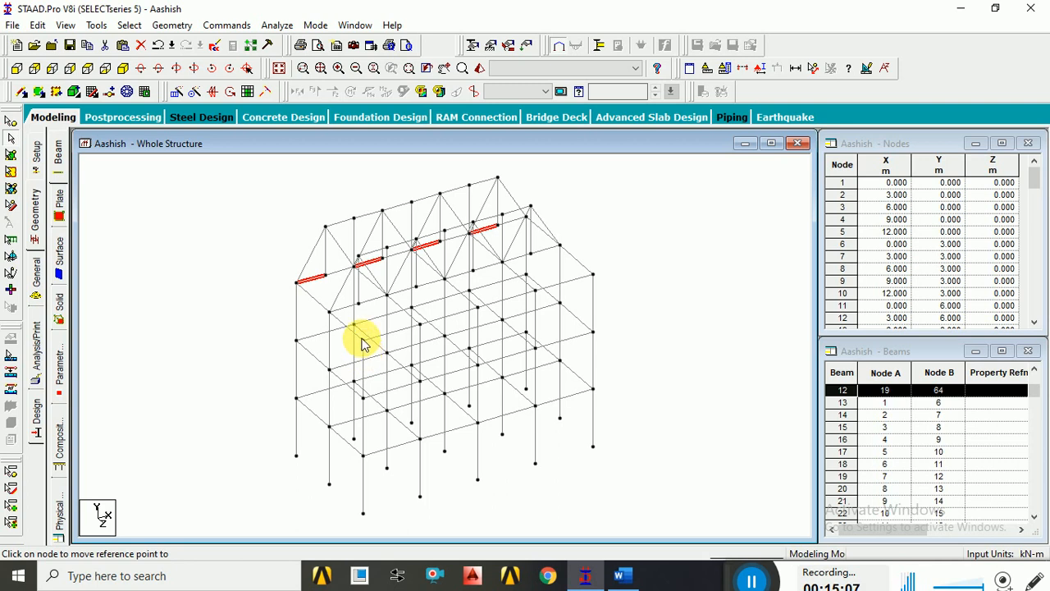
{"action": "left_click", "coordinate": [172, 24]}
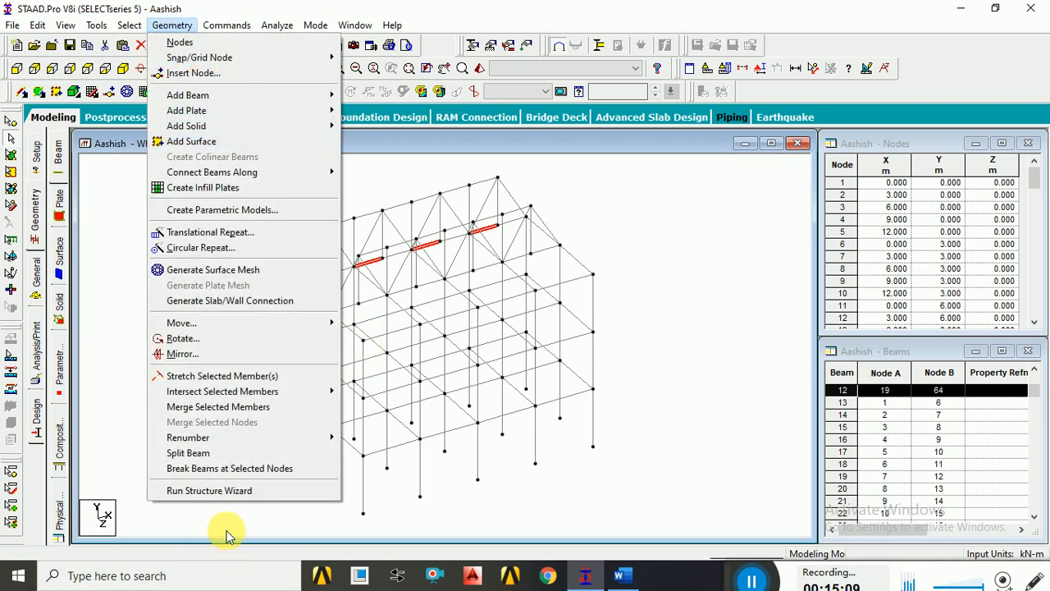
{"action": "left_click", "coordinate": [217, 491]}
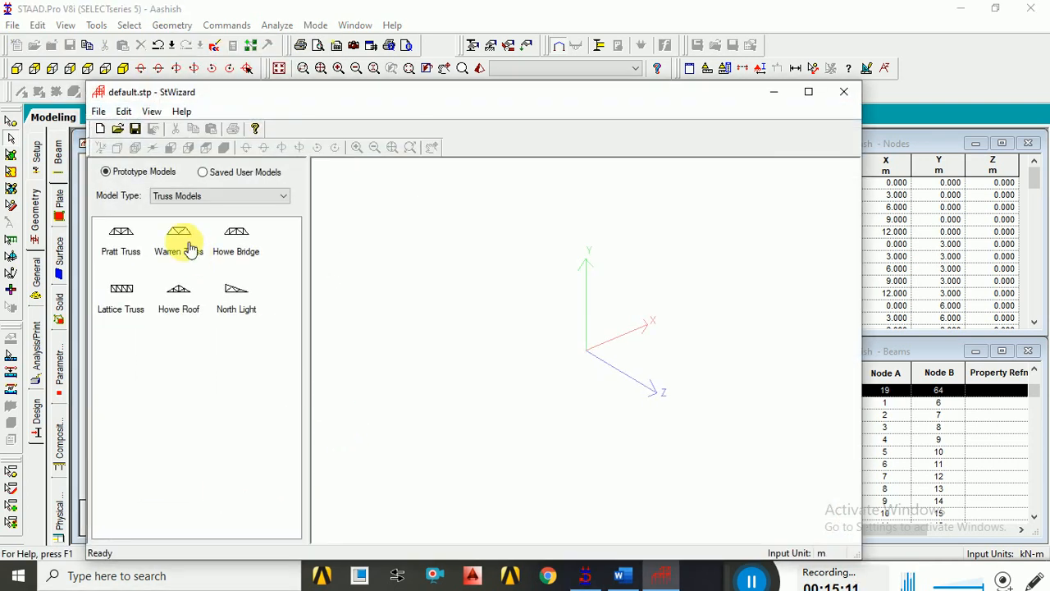
{"action": "double_click", "coordinate": [123, 234]}
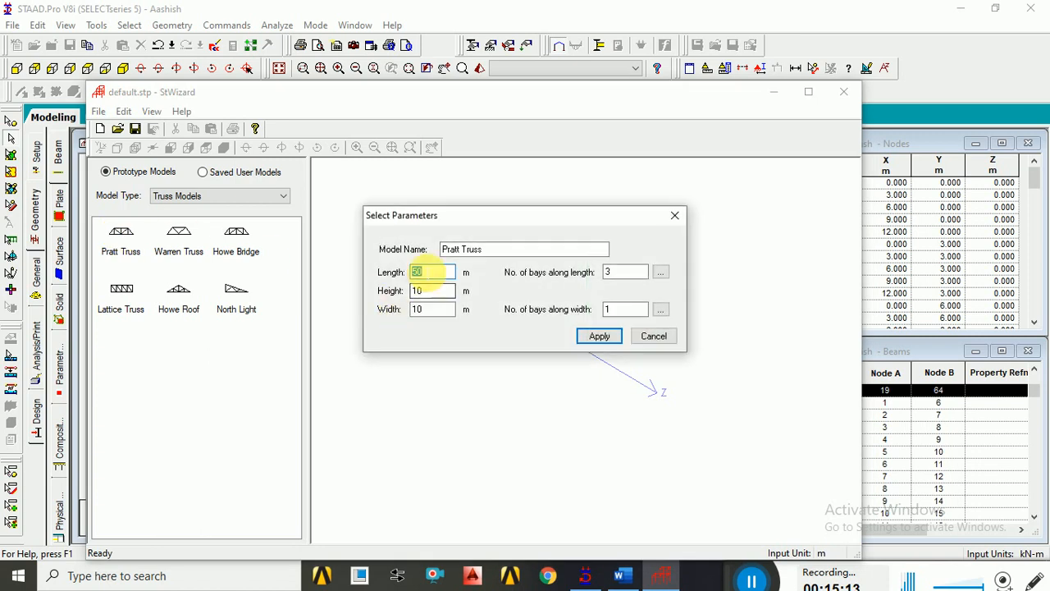
{"action": "type", "text": "12"}
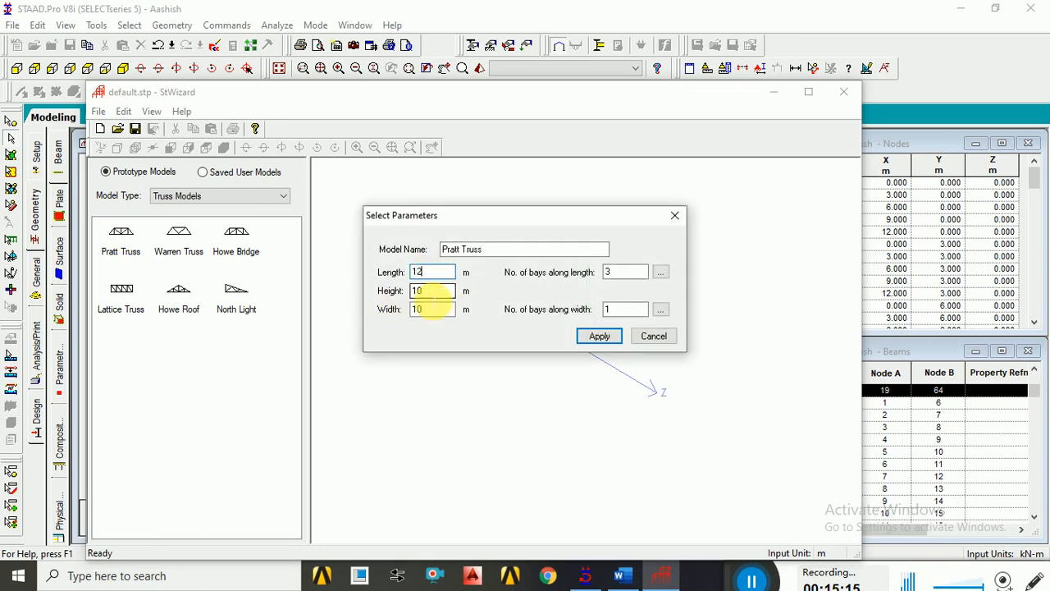
{"action": "double_click", "coordinate": [418, 291]}
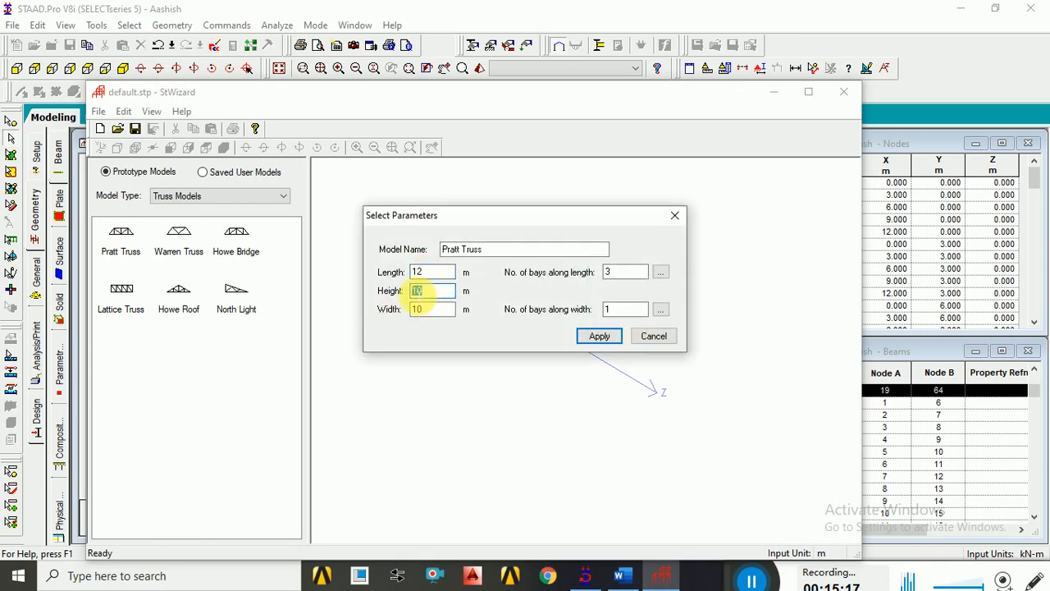
{"action": "type", "text": "2.65"}
{"action": "type", "text": ".5"}
{"action": "double_click", "coordinate": [415, 310]}
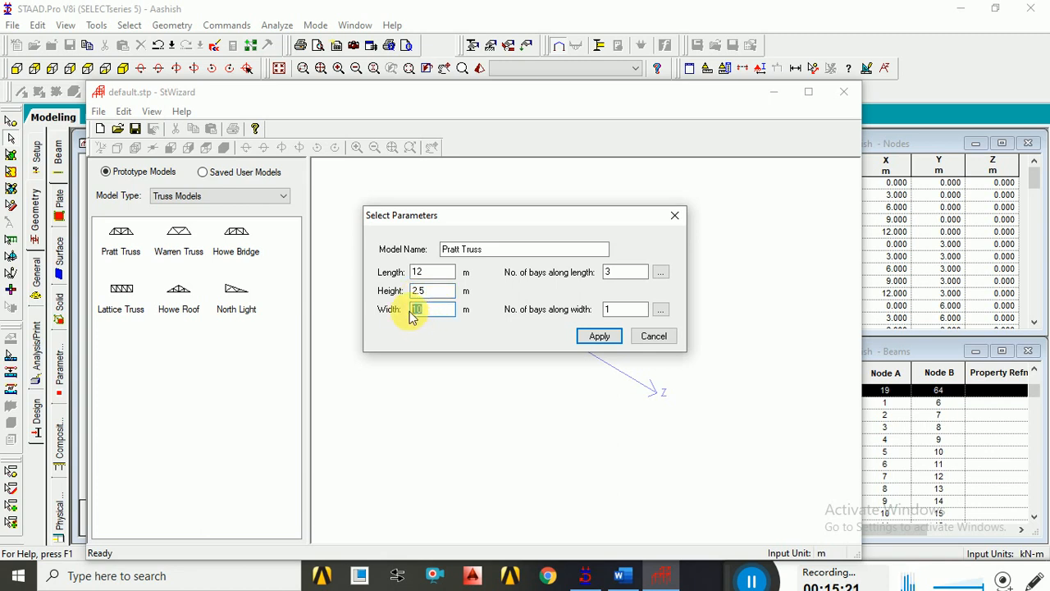
{"action": "type", "text": "0"}
Set the number of bays along the truss length to 4 and generate the model.
{"action": "left_click", "coordinate": [611, 271]}
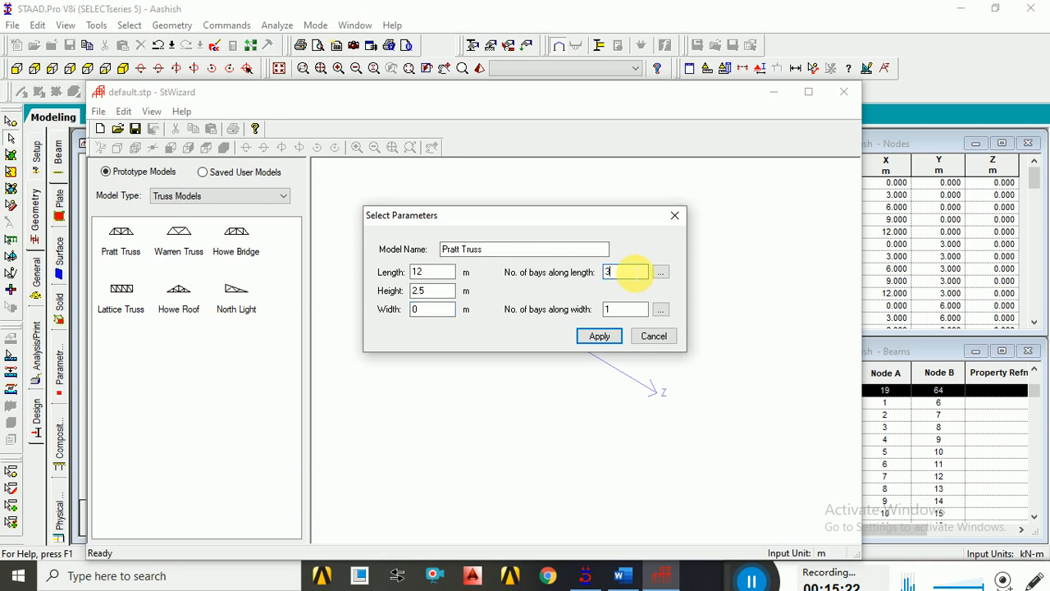
{"action": "key", "text": "BackSpace"}
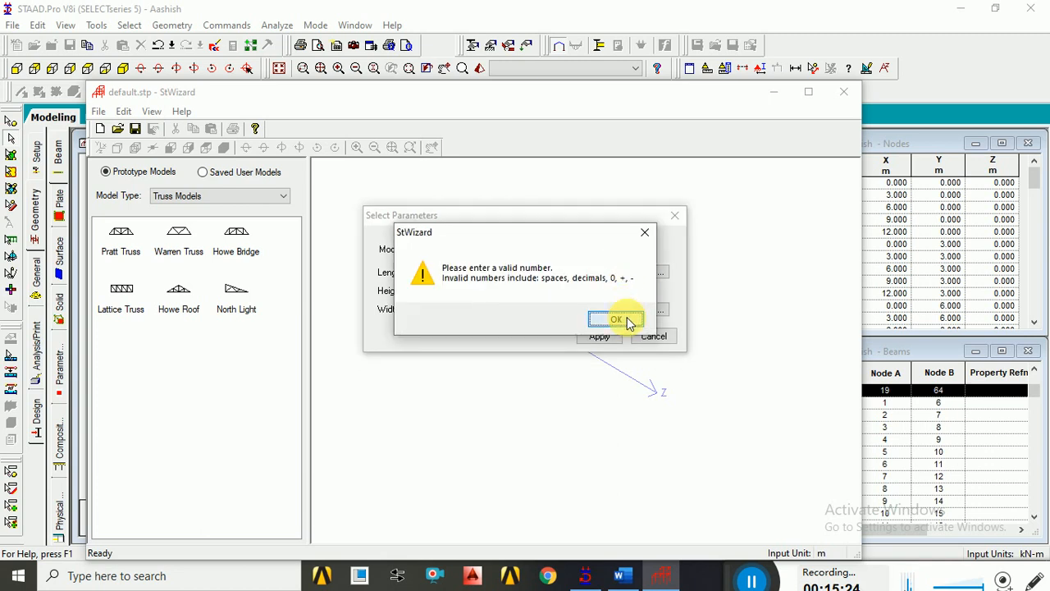
{"action": "left_click", "coordinate": [626, 320]}
{"action": "type", "text": "4"}
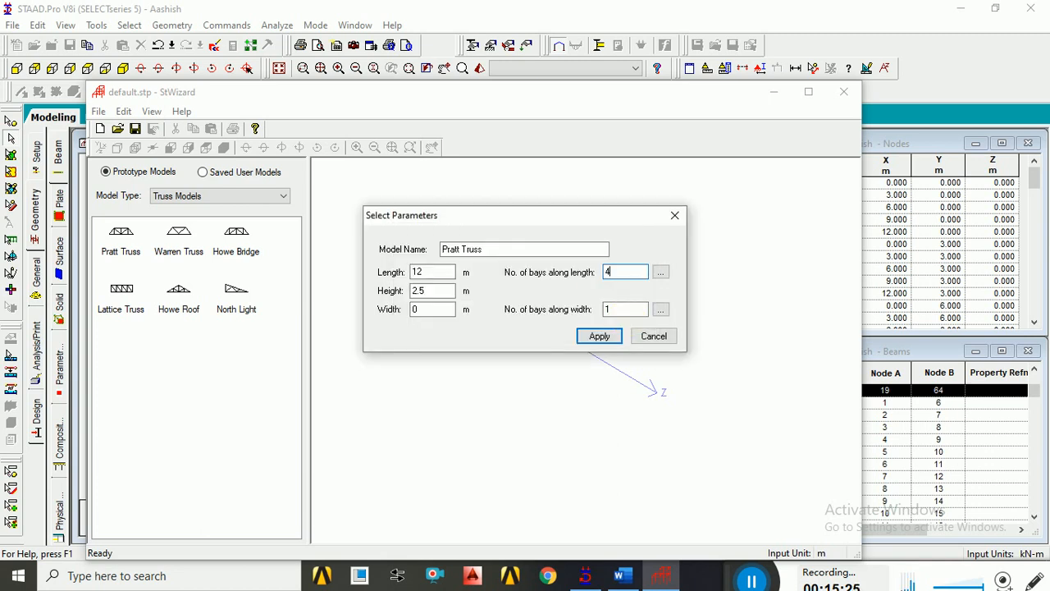
{"action": "left_click", "coordinate": [611, 335]}
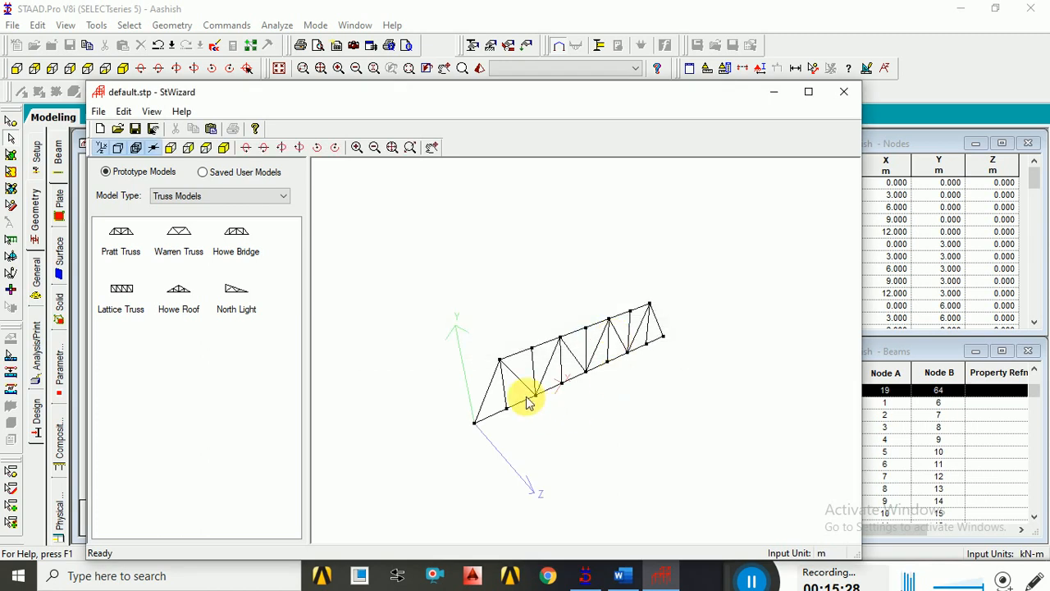
Transfer the truss prototype into the STAAD.Pro model, using the starting end node of its bottom chord as the reference point.
{"action": "left_click", "coordinate": [843, 92]}
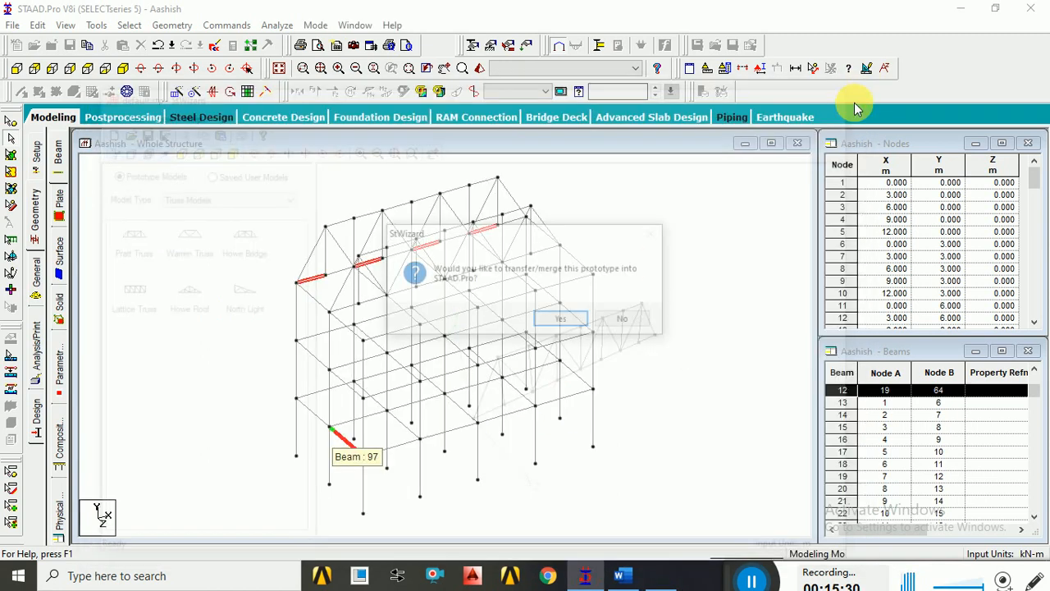
{"action": "left_click", "coordinate": [584, 321]}
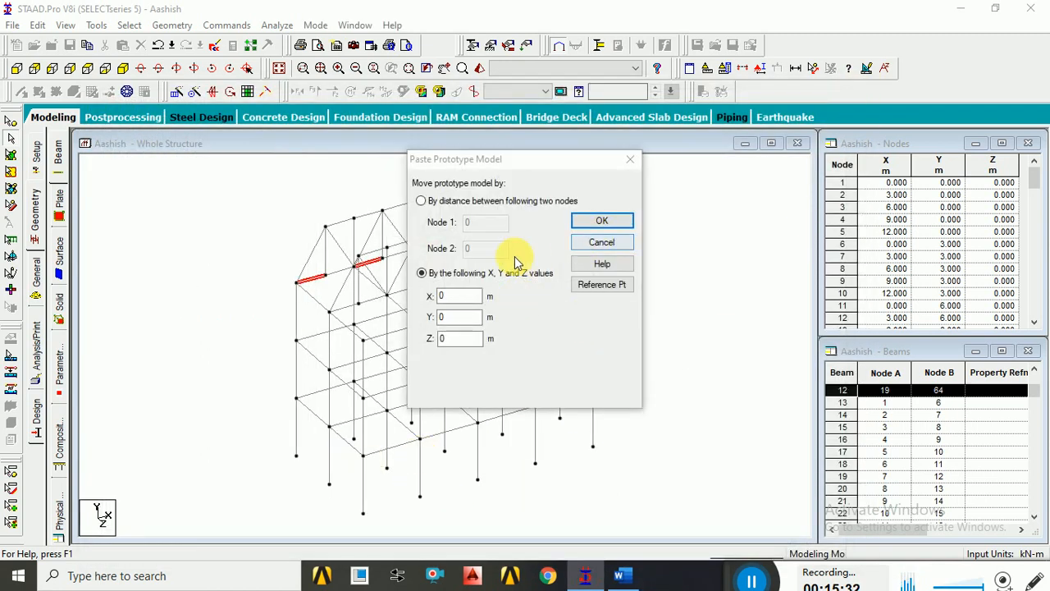
{"action": "left_click_drag", "start_coordinate": [528, 161], "coordinate": [831, 123]}
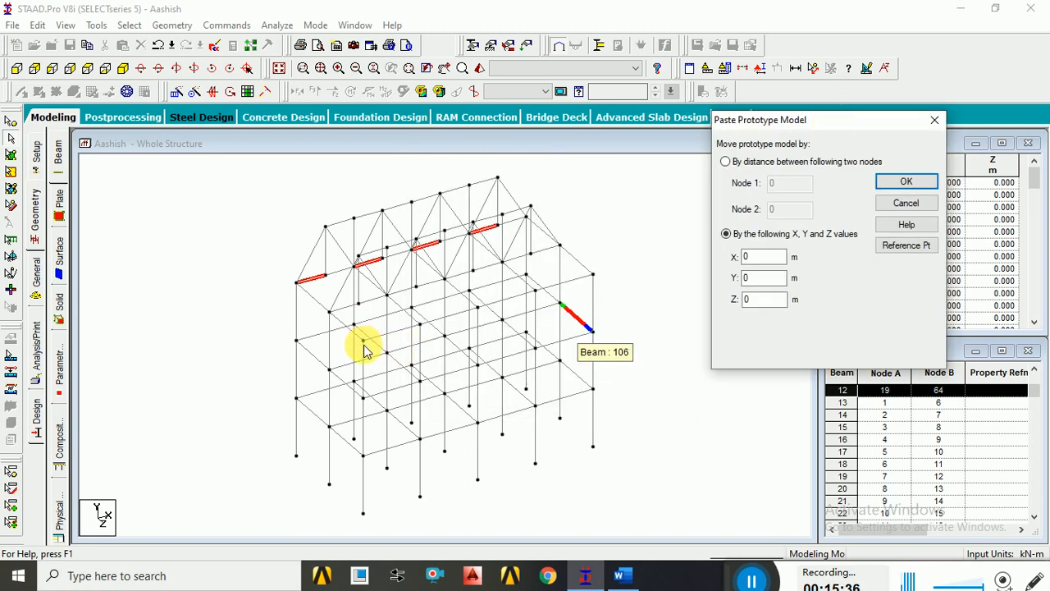
{"action": "left_click", "coordinate": [903, 245]}
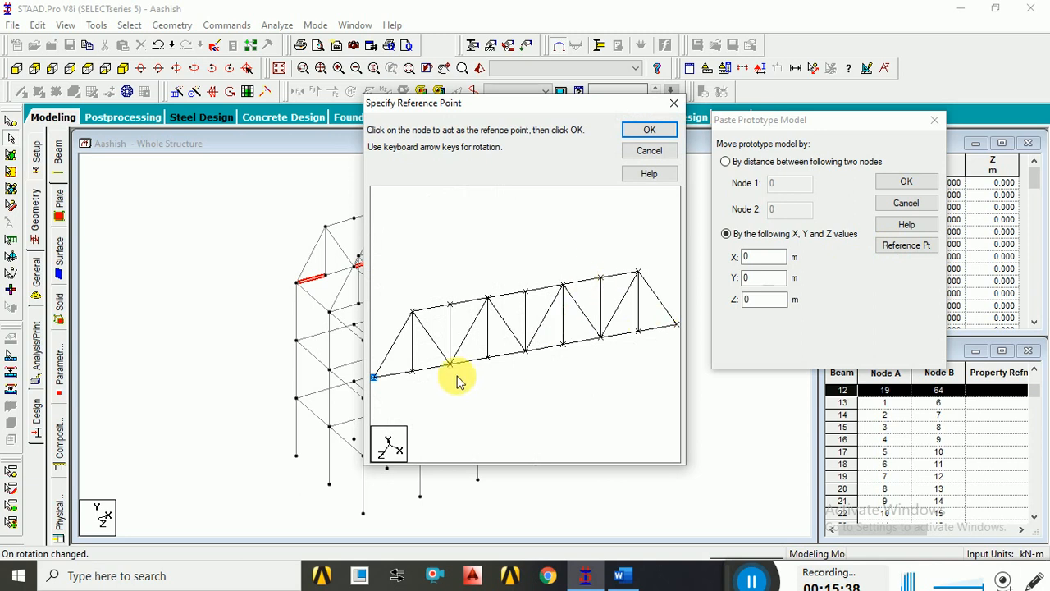
{"action": "left_click", "coordinate": [628, 130]}
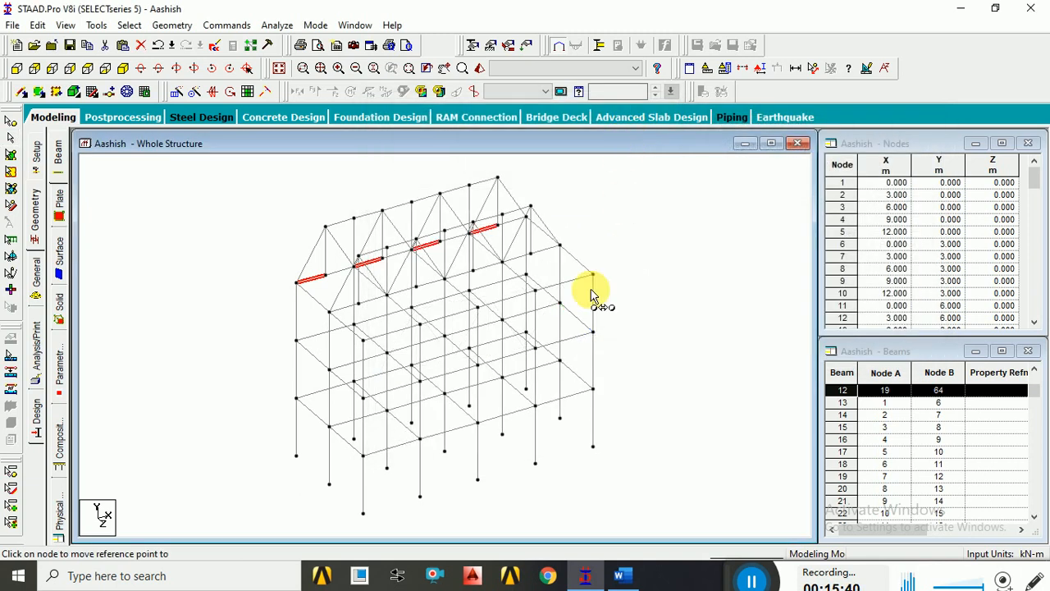
Paste the truss onto the front roof line at X 0, Y 9, Z 6 m, dismiss the duplicate notices and decline the auto save.
{"action": "left_click", "coordinate": [364, 345]}
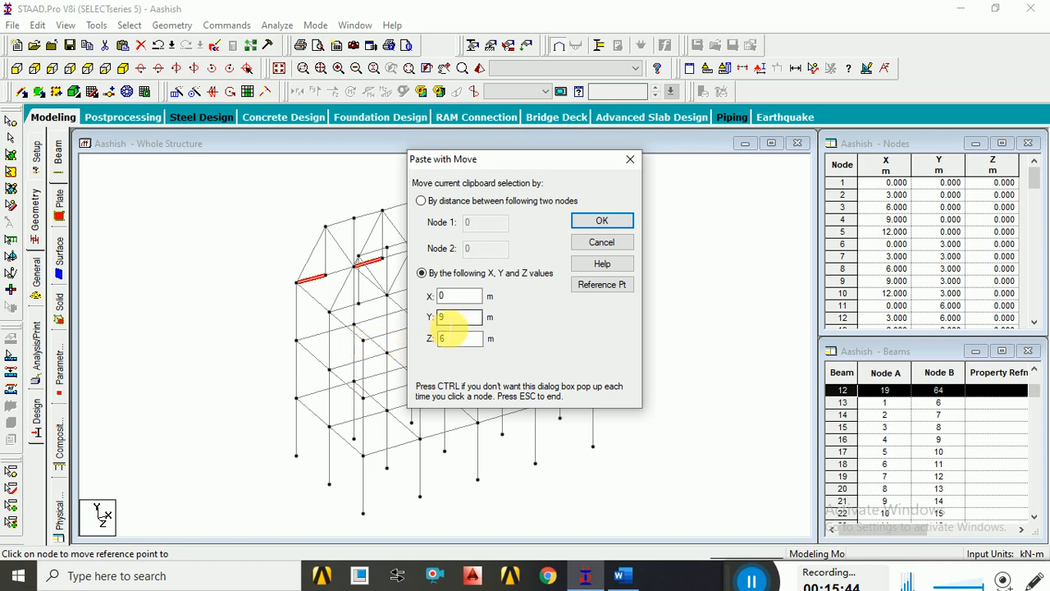
{"action": "left_click", "coordinate": [459, 338]}
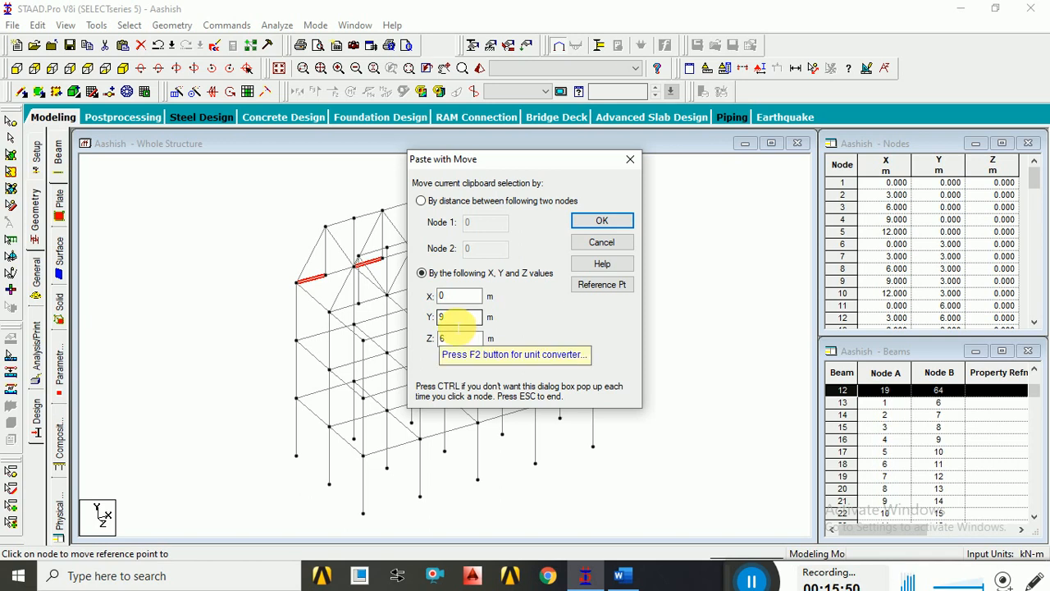
{"action": "left_click", "coordinate": [582, 221]}
{"action": "left_click", "coordinate": [591, 321]}
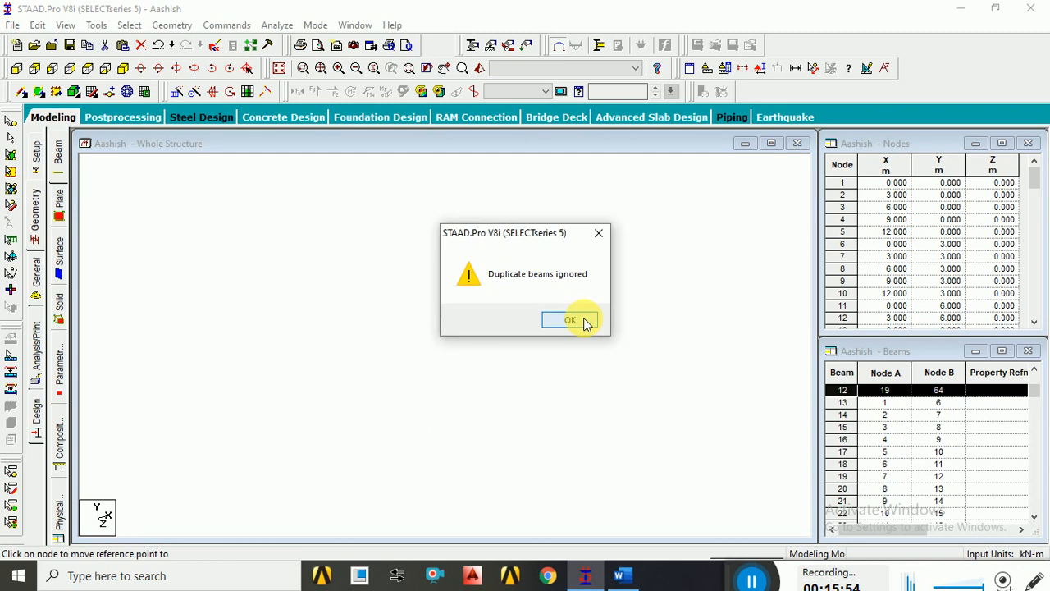
{"action": "left_click", "coordinate": [591, 321]}
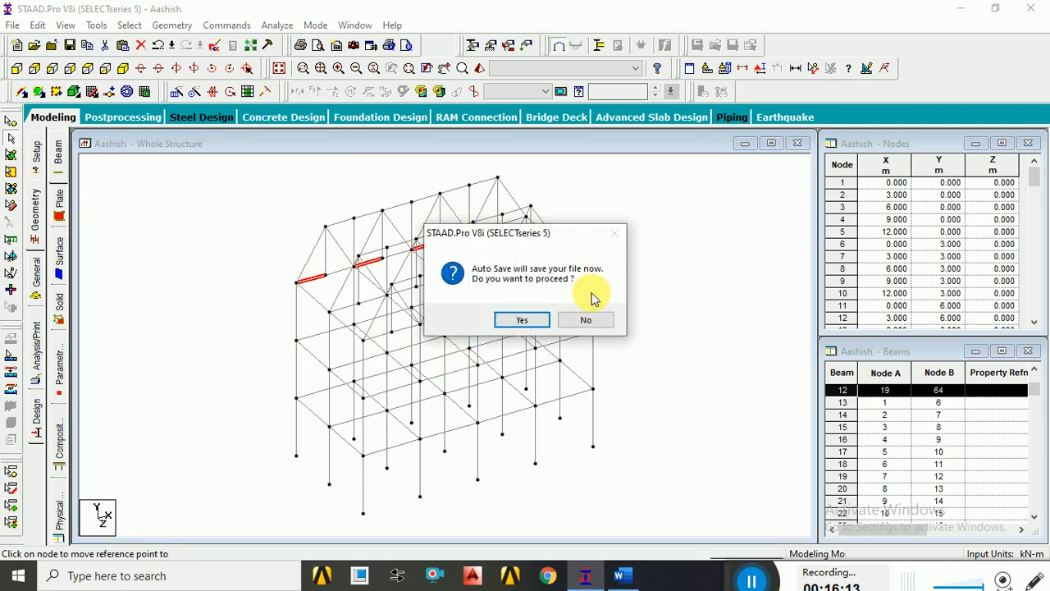
{"action": "left_click", "coordinate": [597, 326]}
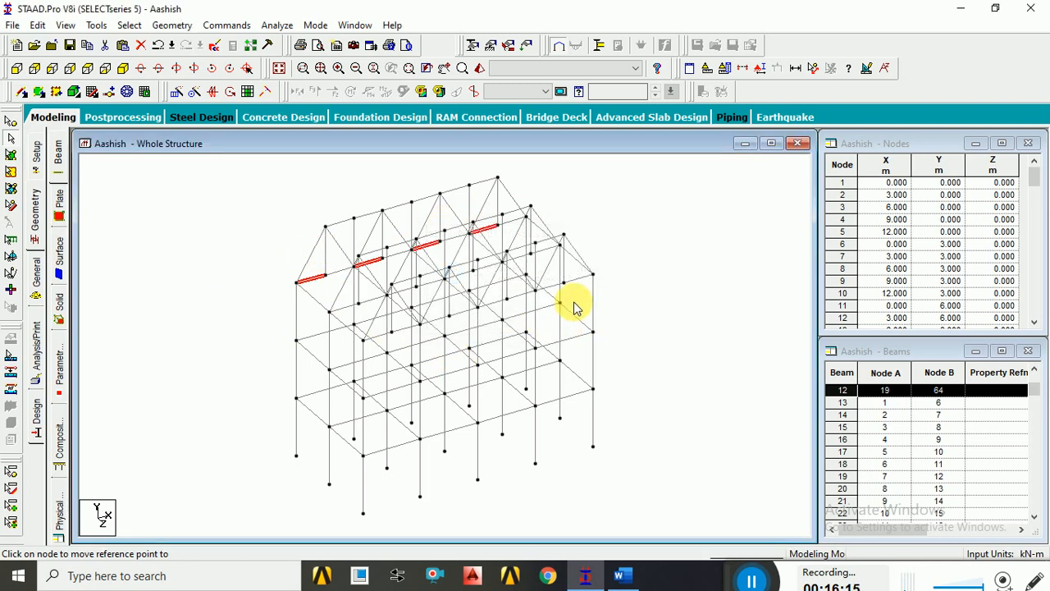
Show the structure in front elevation and select all of its geometry, frame and trusses together.
{"action": "left_click", "coordinate": [650, 265]}
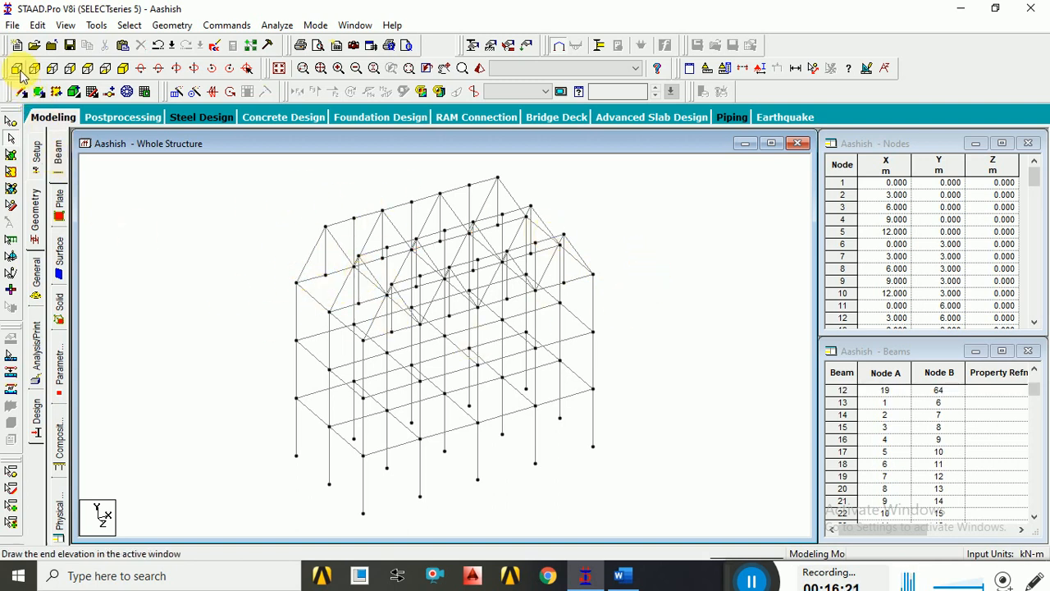
{"action": "left_click", "coordinate": [52, 70]}
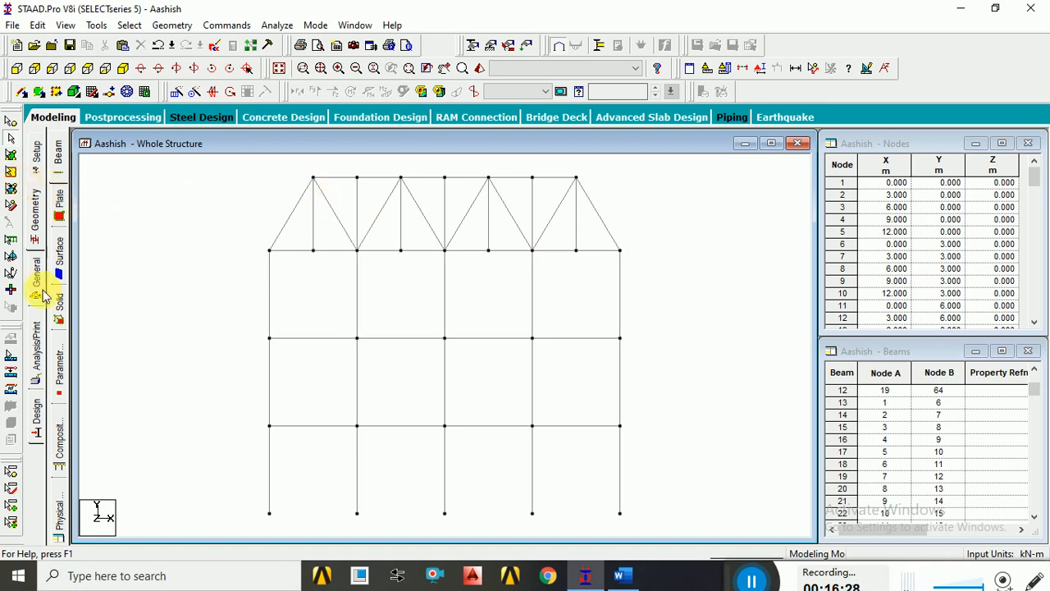
{"action": "left_click", "coordinate": [12, 210]}
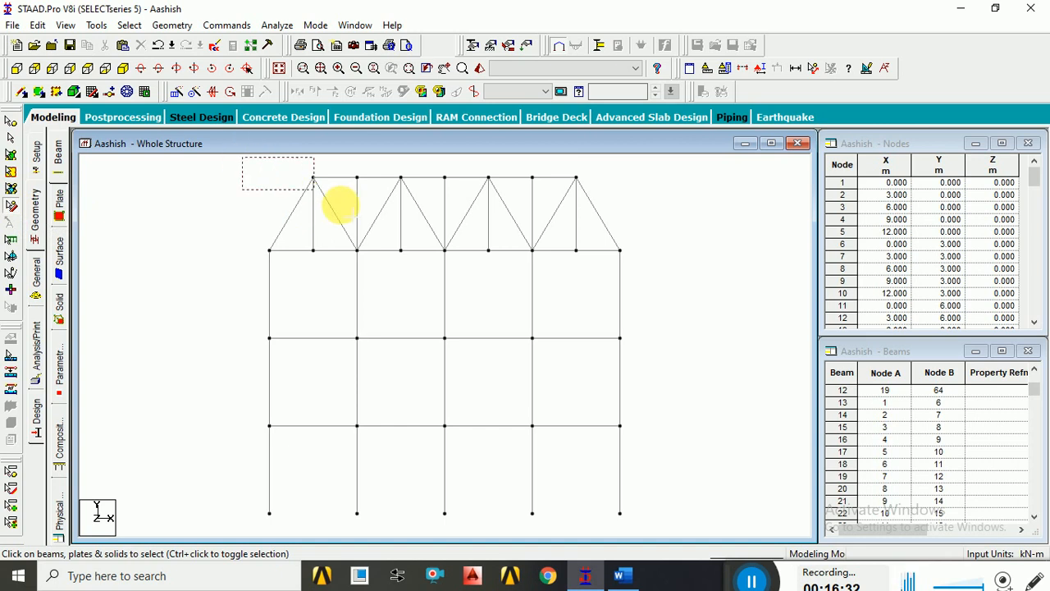
{"action": "left_click_drag", "start_coordinate": [679, 505], "coordinate": [694, 533]}
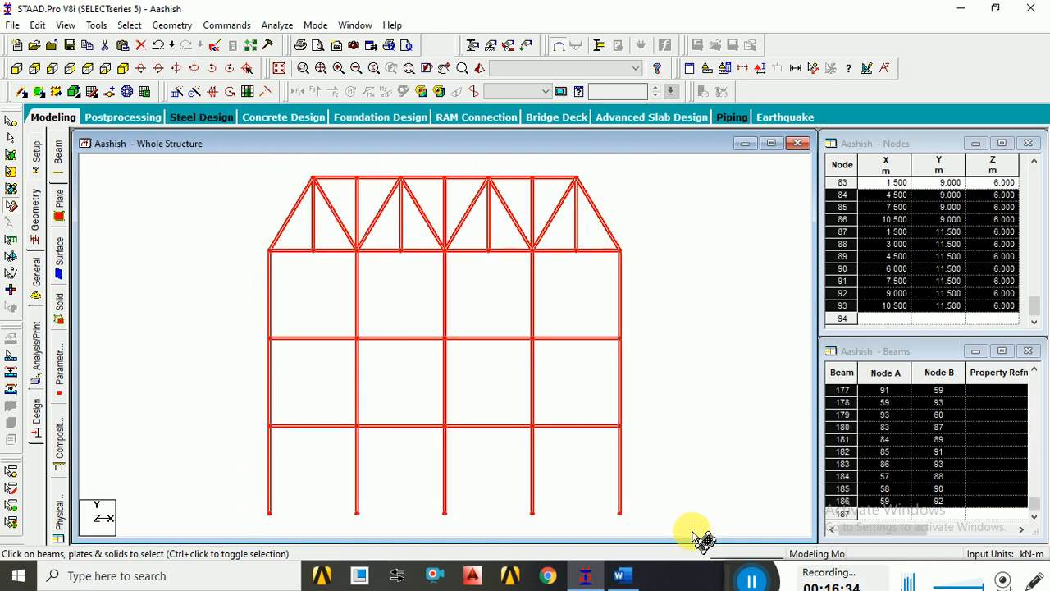
Select the trusses and top-storey members, and inspect them from several angles in the 3D rendered view before closing it.
{"action": "left_click", "coordinate": [676, 365]}
{"action": "left_click_drag", "start_coordinate": [232, 161], "coordinate": [659, 302]}
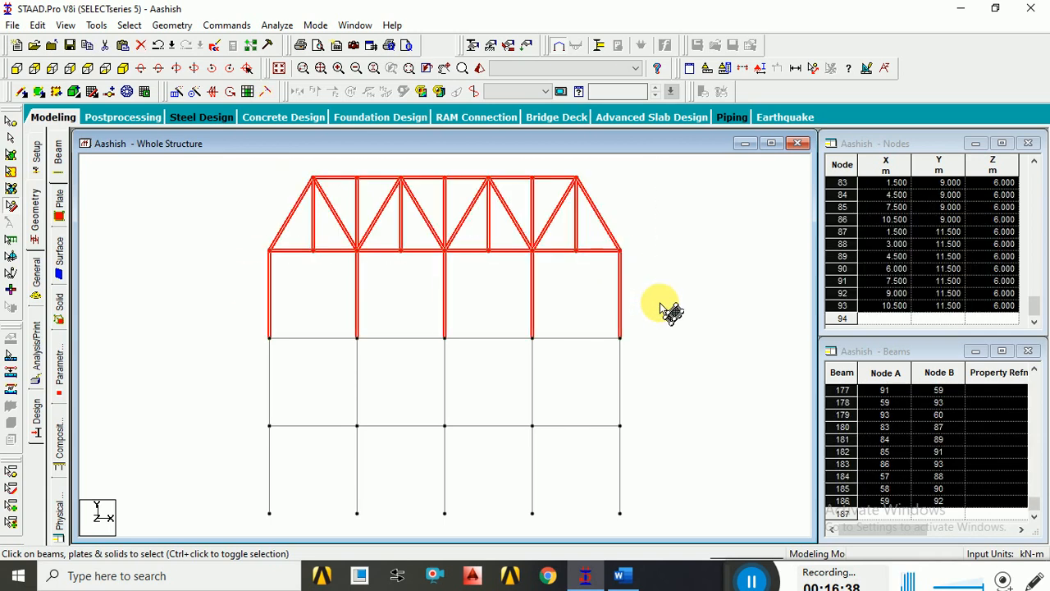
{"action": "left_click", "coordinate": [480, 69]}
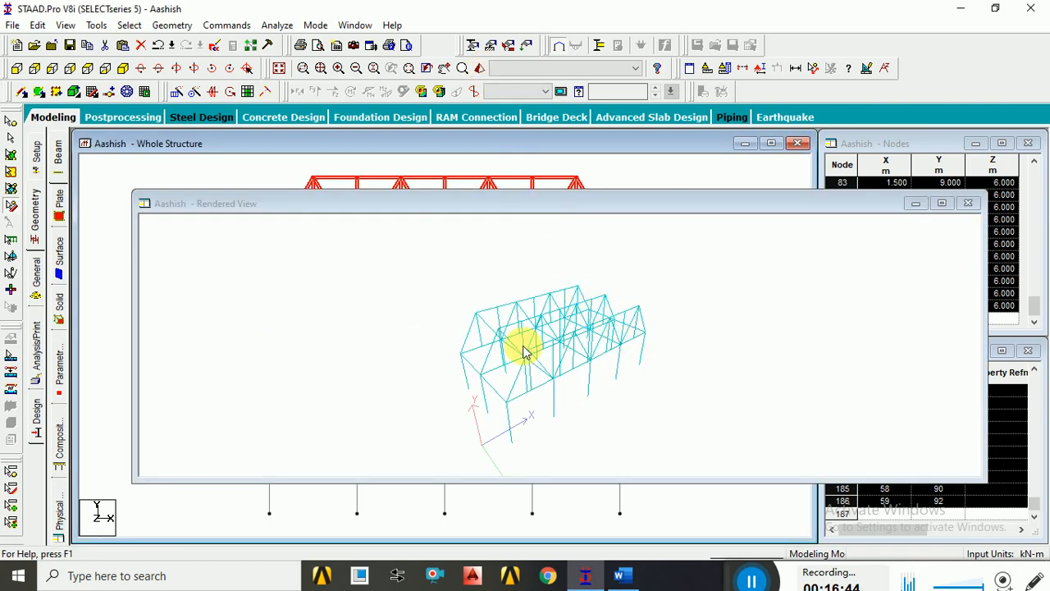
{"action": "scroll", "coordinate": [523, 351], "scroll_direction": "up", "scroll_amount": 6}
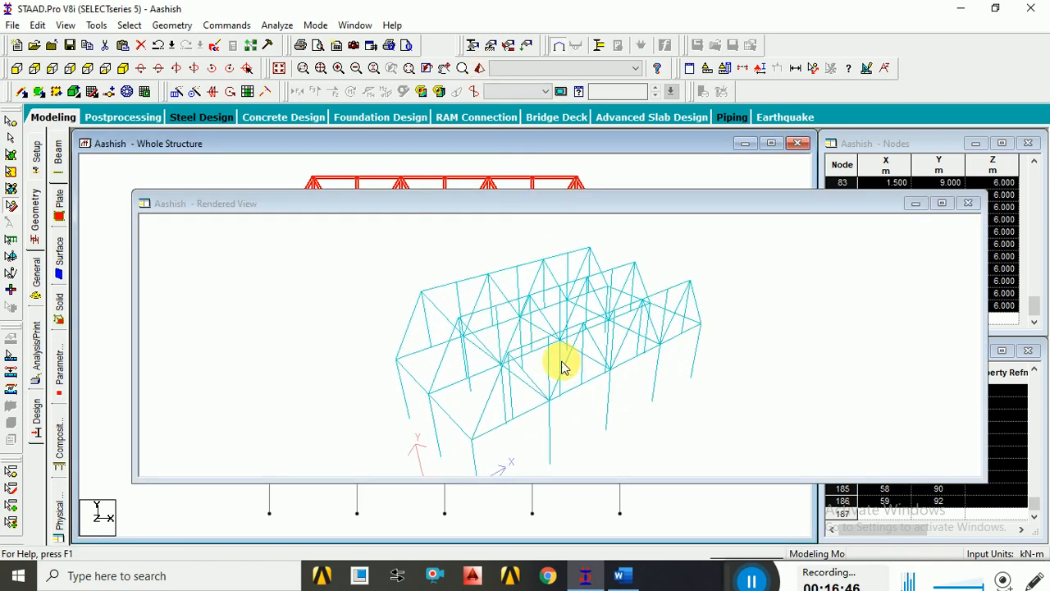
{"action": "scroll", "coordinate": [562, 366], "scroll_direction": "up", "scroll_amount": 3}
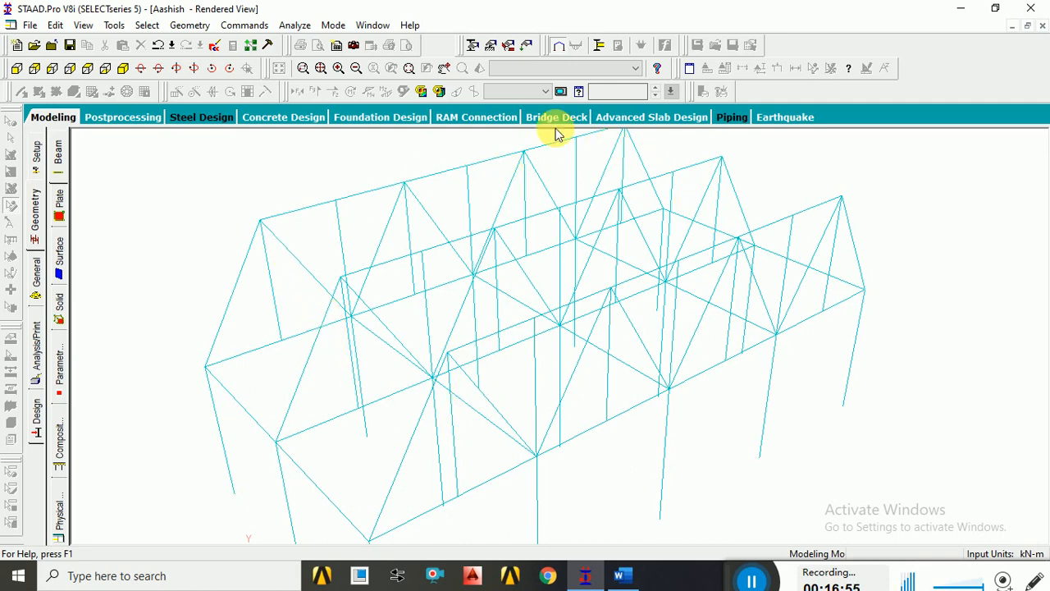
{"action": "left_click_drag", "start_coordinate": [351, 425], "coordinate": [763, 377]}
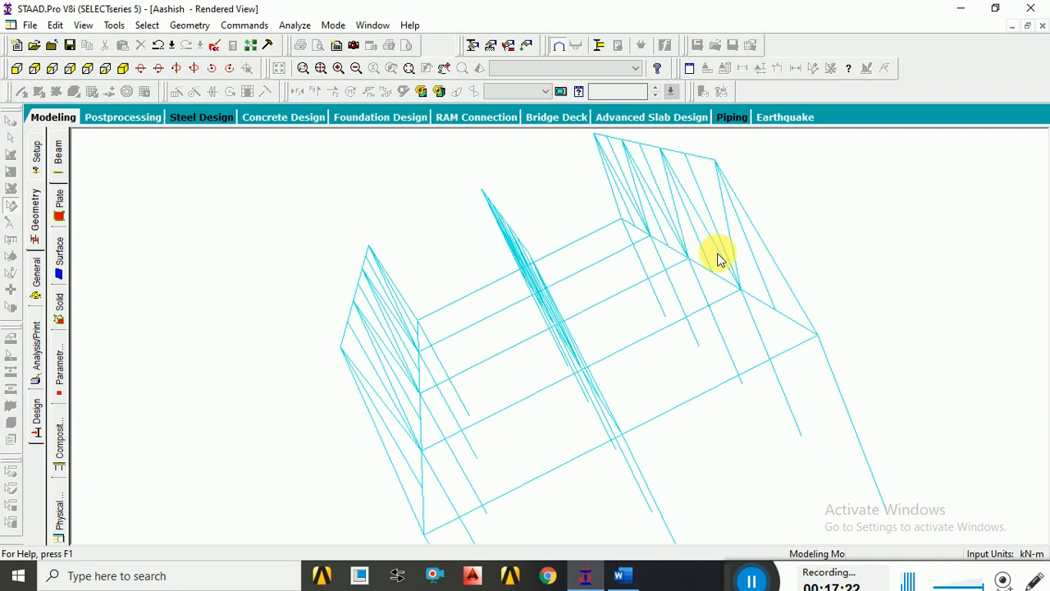
{"action": "middle_click_drag", "start_coordinate": [717, 259], "coordinate": [504, 316]}
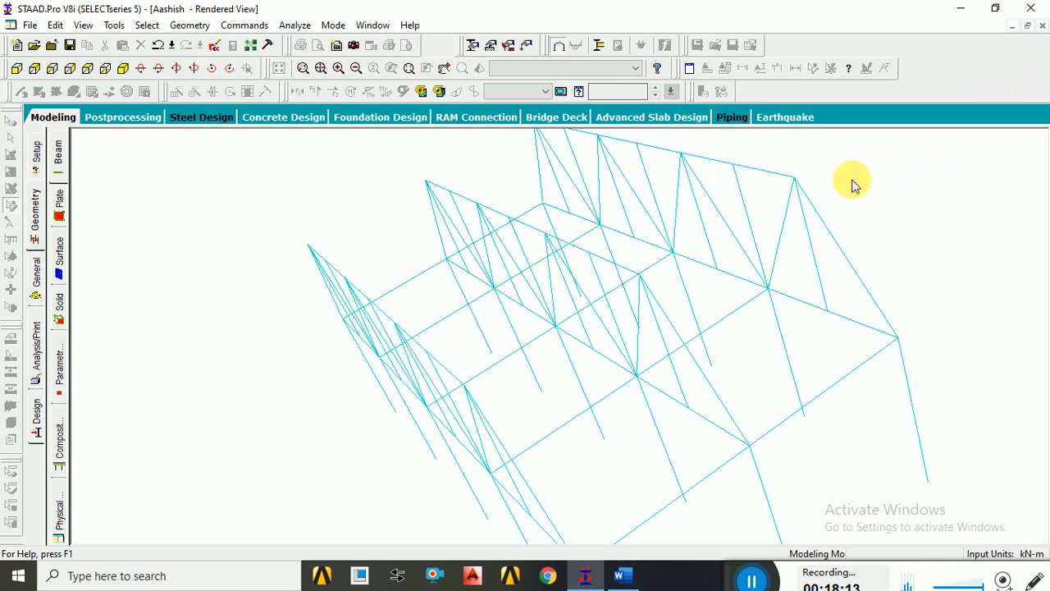
{"action": "left_click", "coordinate": [1042, 26]}
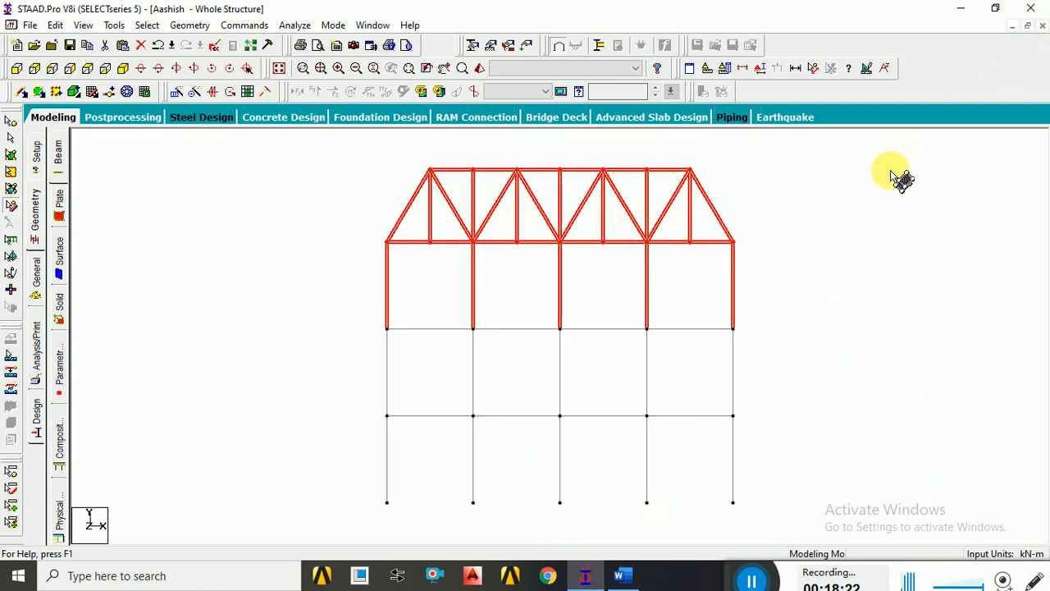
Close the maximized structure view and bring back the geometry layout with the whole frame and its trusses in isometric view.
{"action": "left_click", "coordinate": [760, 229]}
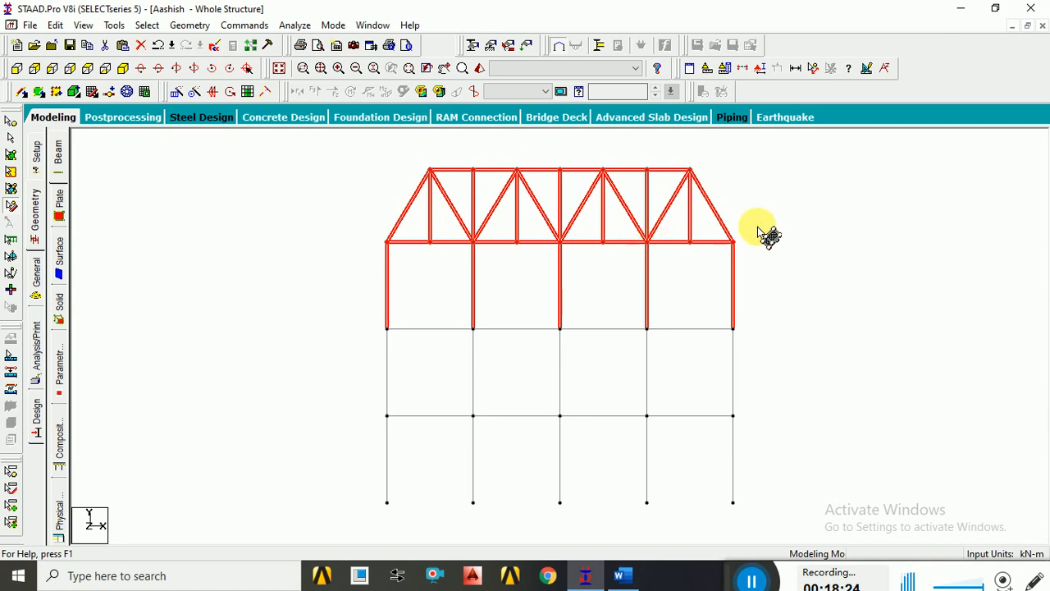
{"action": "left_click", "coordinate": [1042, 27]}
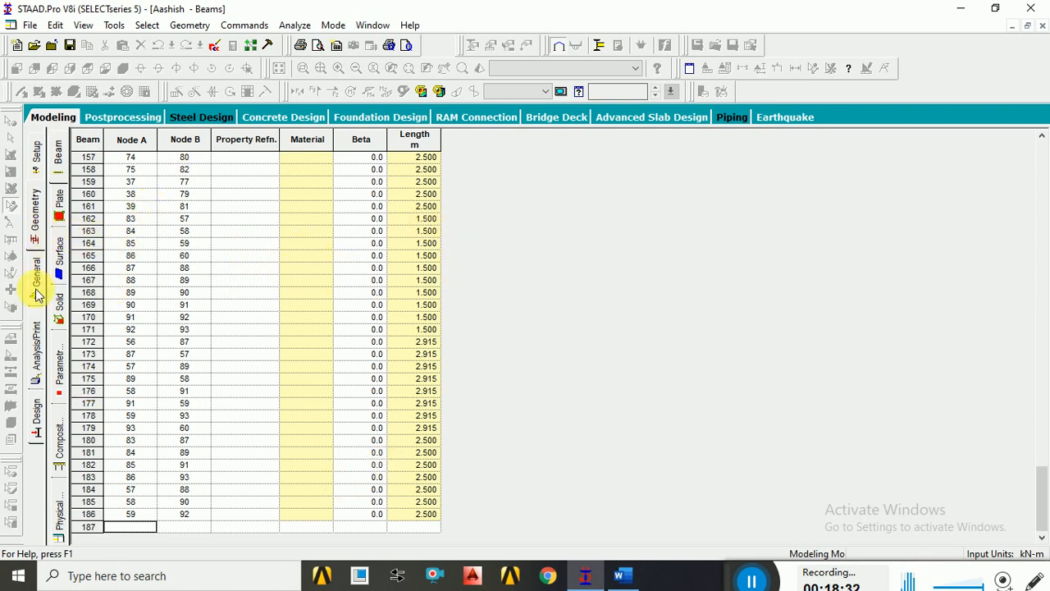
{"action": "left_click", "coordinate": [36, 215]}
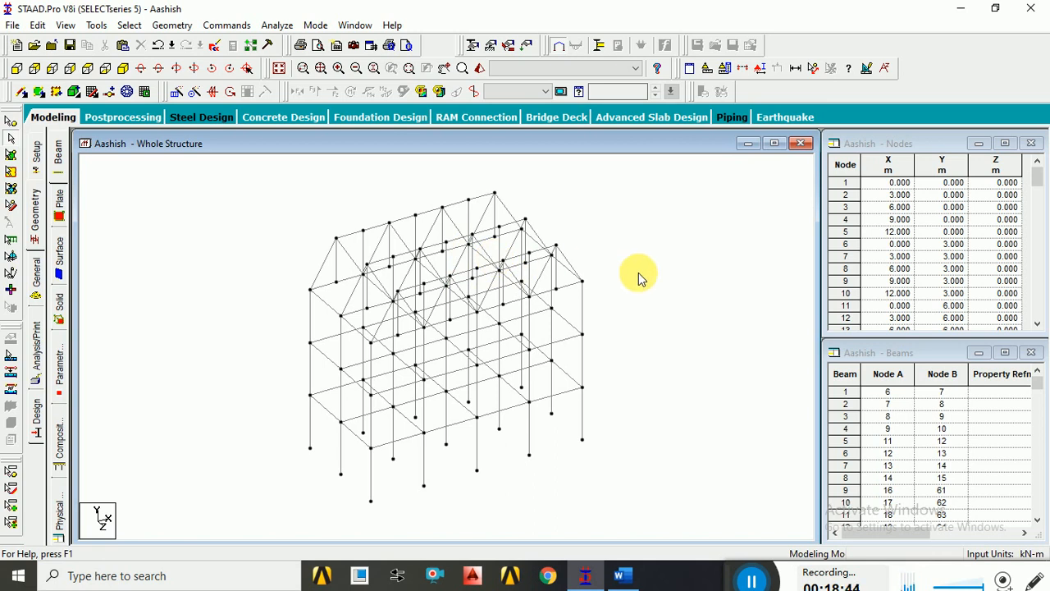
{"action": "scroll", "coordinate": [639, 273], "scroll_direction": "up", "scroll_amount": 7}
{"action": "scroll", "coordinate": [644, 279], "scroll_direction": "down", "scroll_amount": 6}
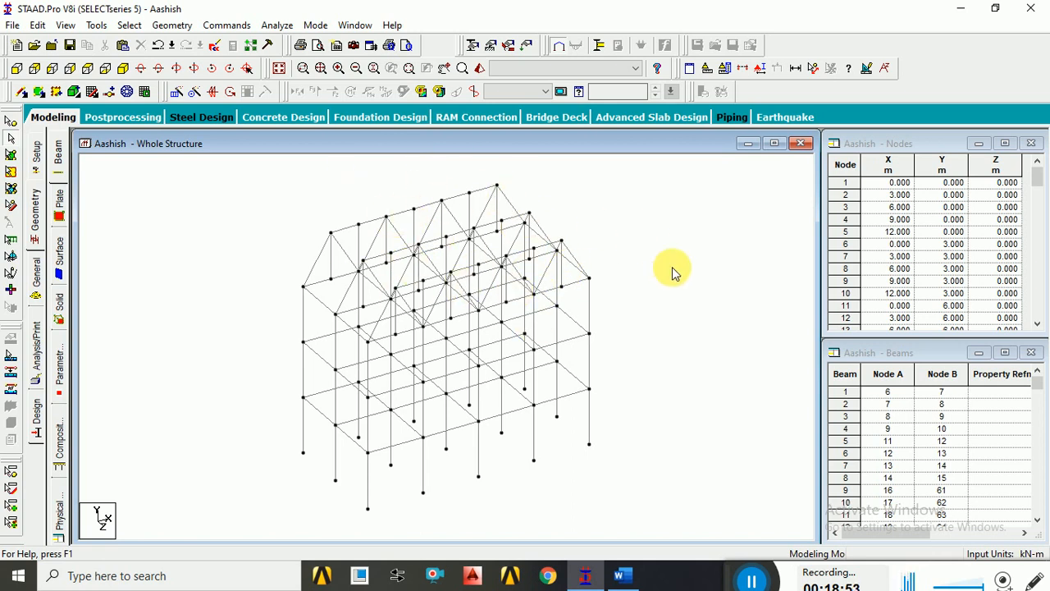
Try adding a beam between the truss tops, and undo it along with the rear, middle and front truss placements.
{"action": "left_click", "coordinate": [23, 94]}
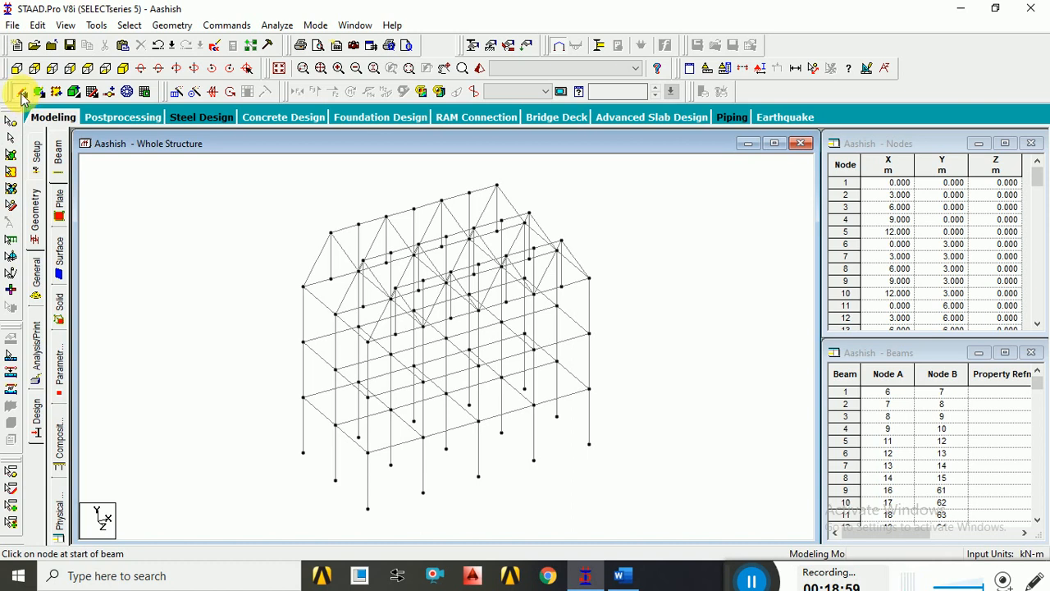
{"action": "left_click_drag", "start_coordinate": [332, 233], "coordinate": [464, 325]}
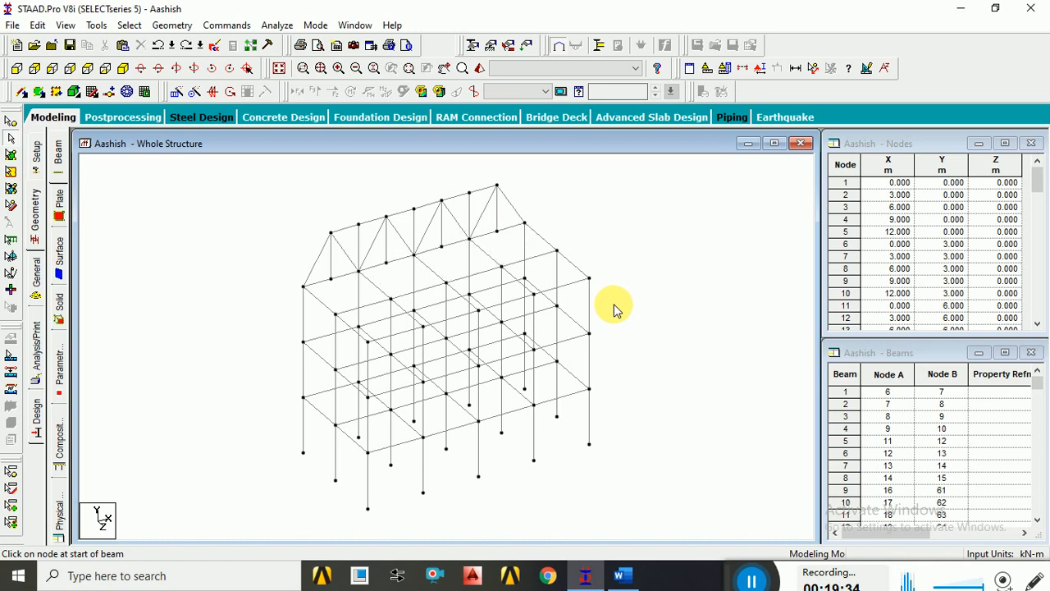
{"action": "key", "text": "ctrl+z"}
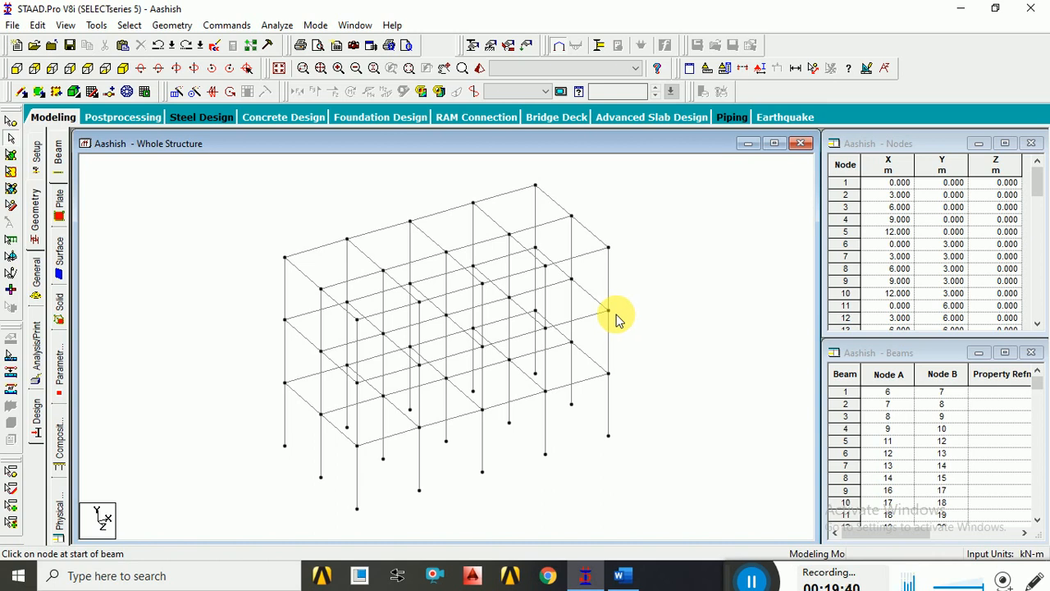
Create a Pratt Truss prototype in the Structure Wizard with length 12 m, height 2.5 m and 4 bays along the length.
{"action": "left_click", "coordinate": [171, 25]}
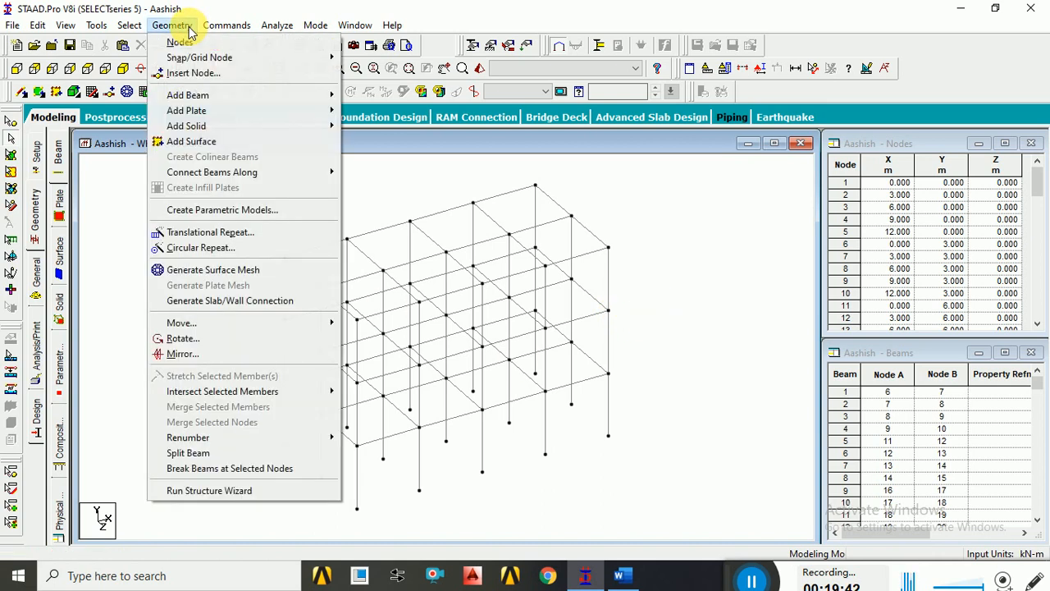
{"action": "left_click", "coordinate": [237, 491]}
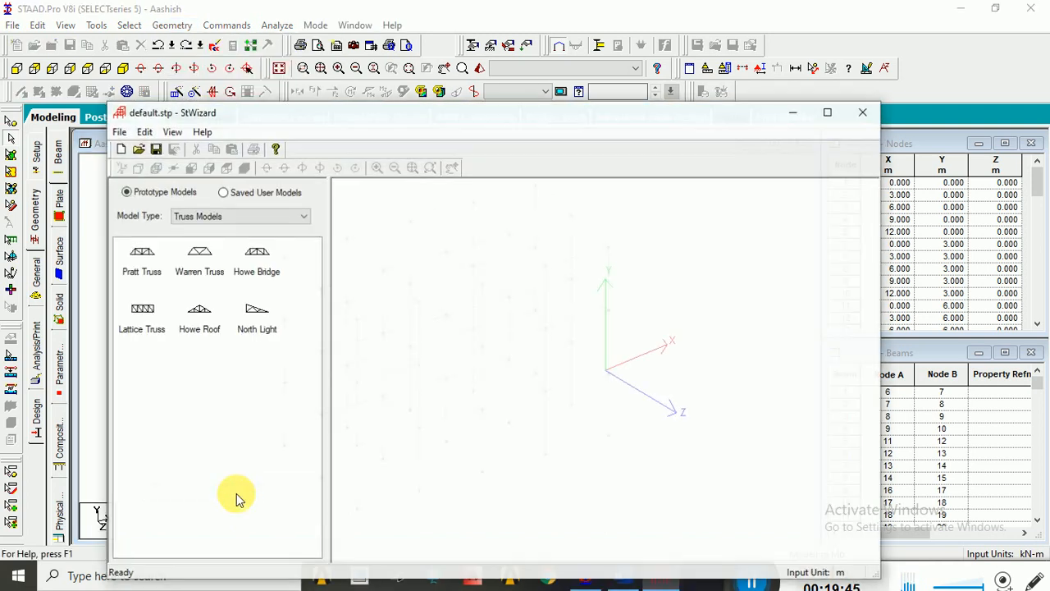
{"action": "double_click", "coordinate": [140, 251]}
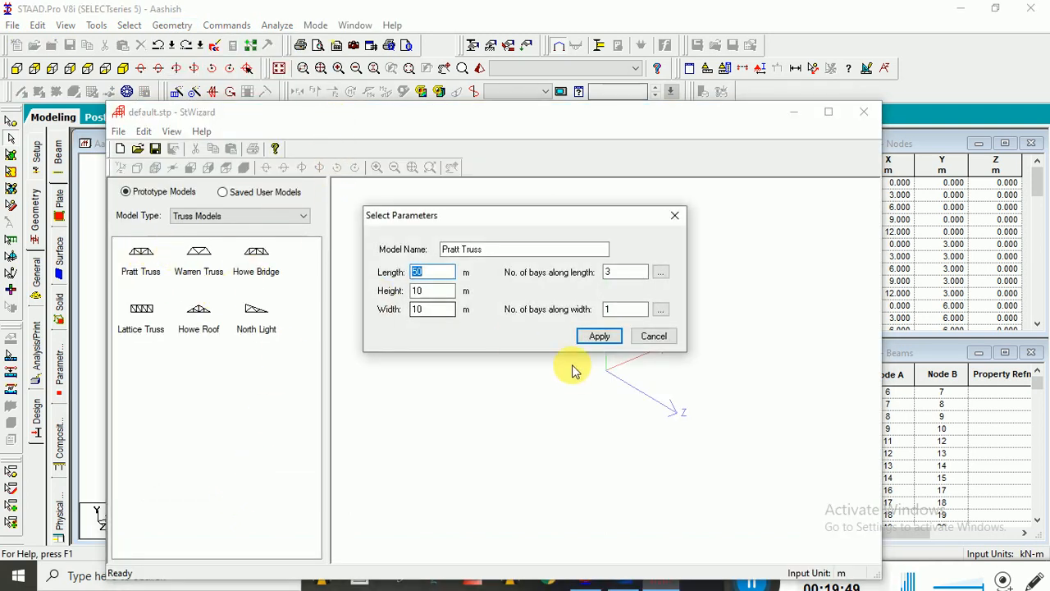
{"action": "type", "text": "1"}
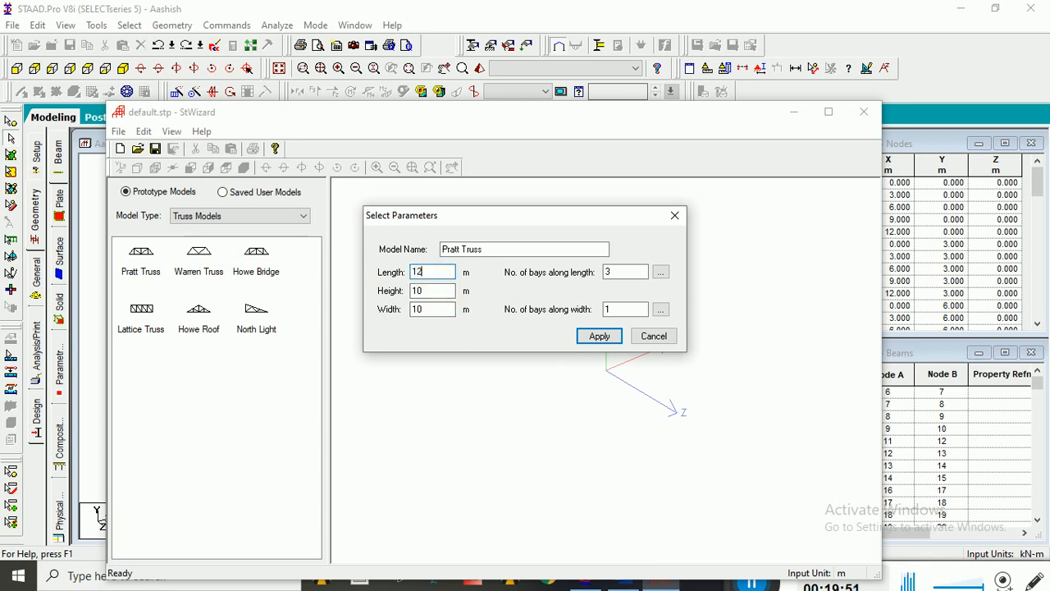
{"action": "type", "text": "2"}
{"action": "left_click", "coordinate": [616, 272]}
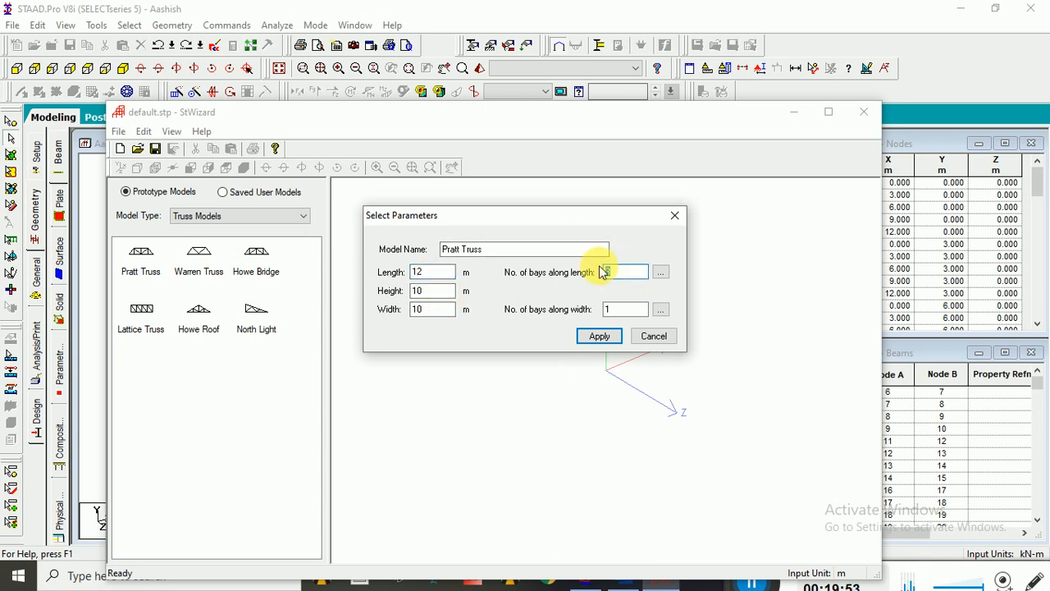
{"action": "type", "text": "4"}
{"action": "left_click", "coordinate": [418, 309]}
{"action": "type", "text": "10"}
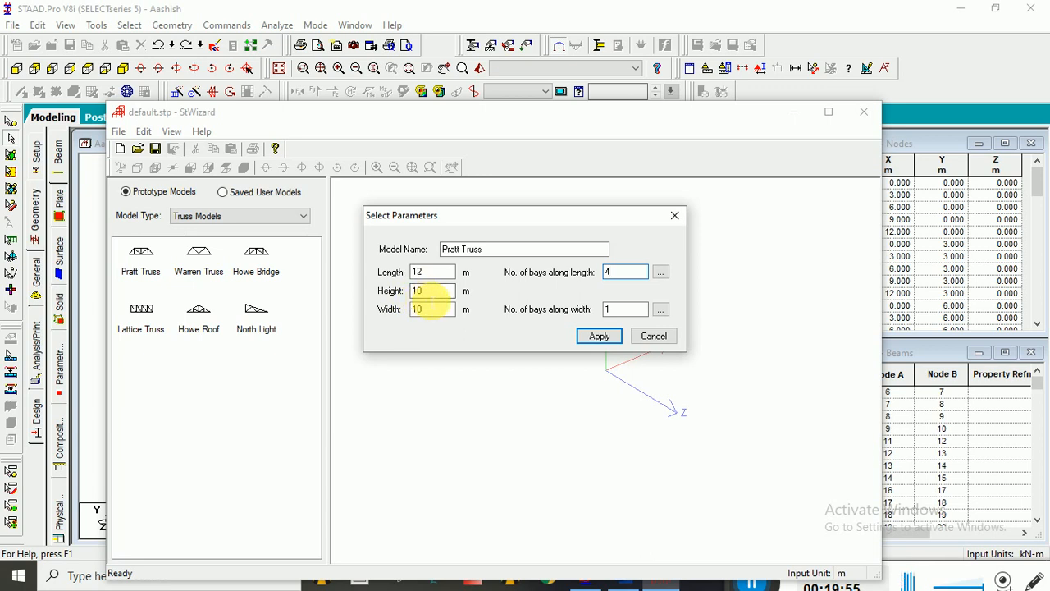
{"action": "left_click", "coordinate": [416, 291]}
{"action": "type", "text": "2.5"}
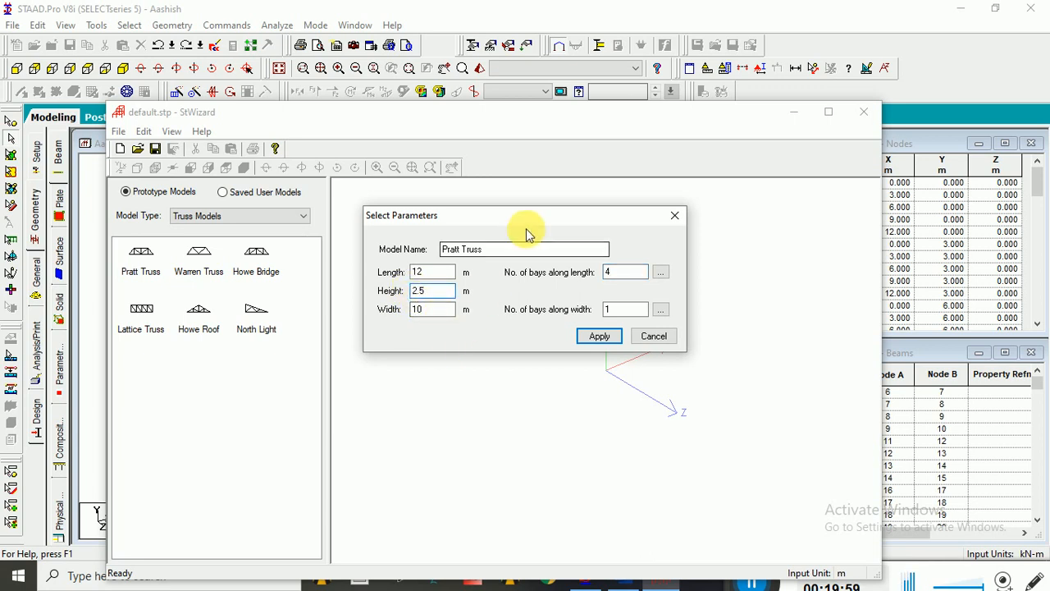
Set the truss width to 3 m, generate the model and look over its two parallel trusses.
{"action": "left_click", "coordinate": [420, 309]}
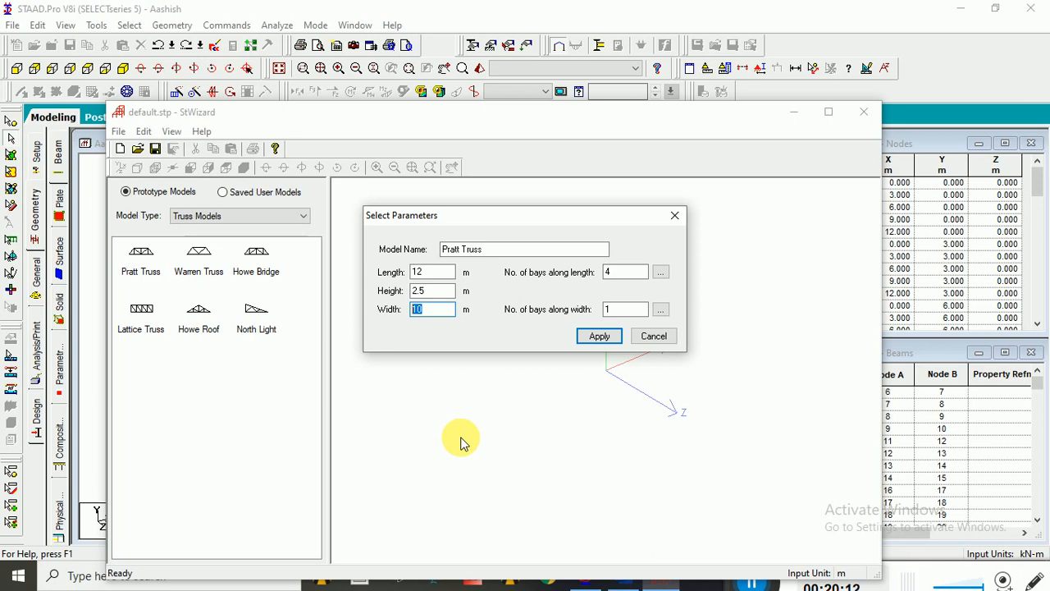
{"action": "type", "text": "3"}
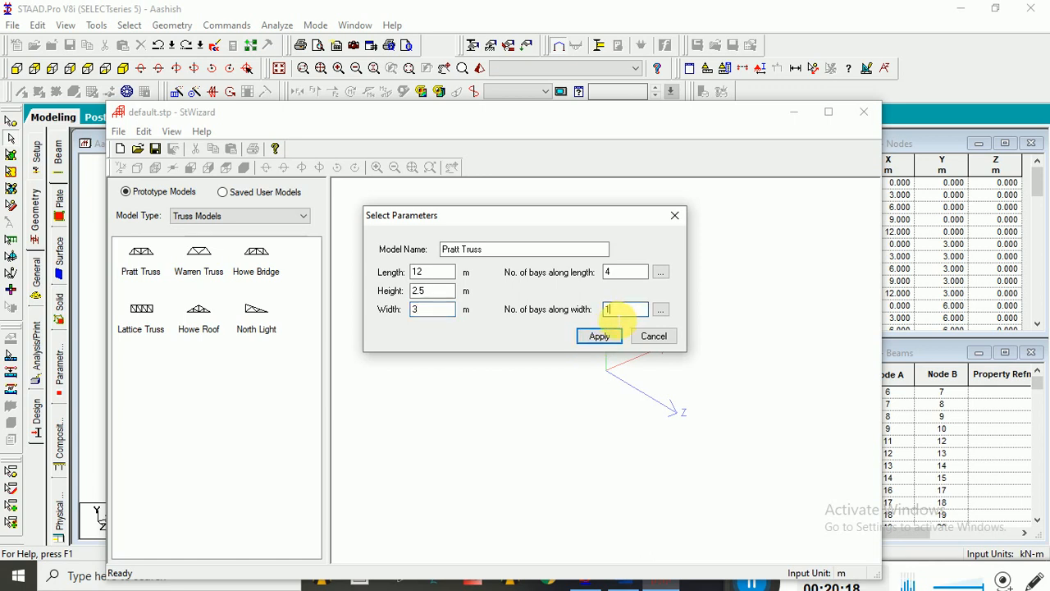
{"action": "key", "text": "BackSpace"}
{"action": "type", "text": "2"}
{"action": "left_click", "coordinate": [599, 335]}
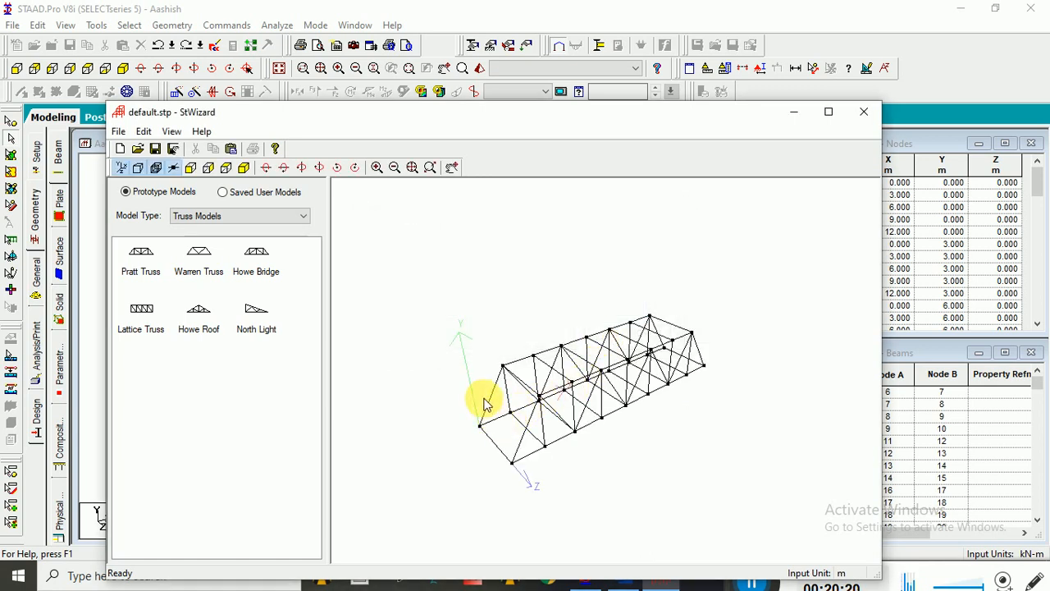
{"action": "left_click_drag", "start_coordinate": [532, 460], "coordinate": [560, 475]}
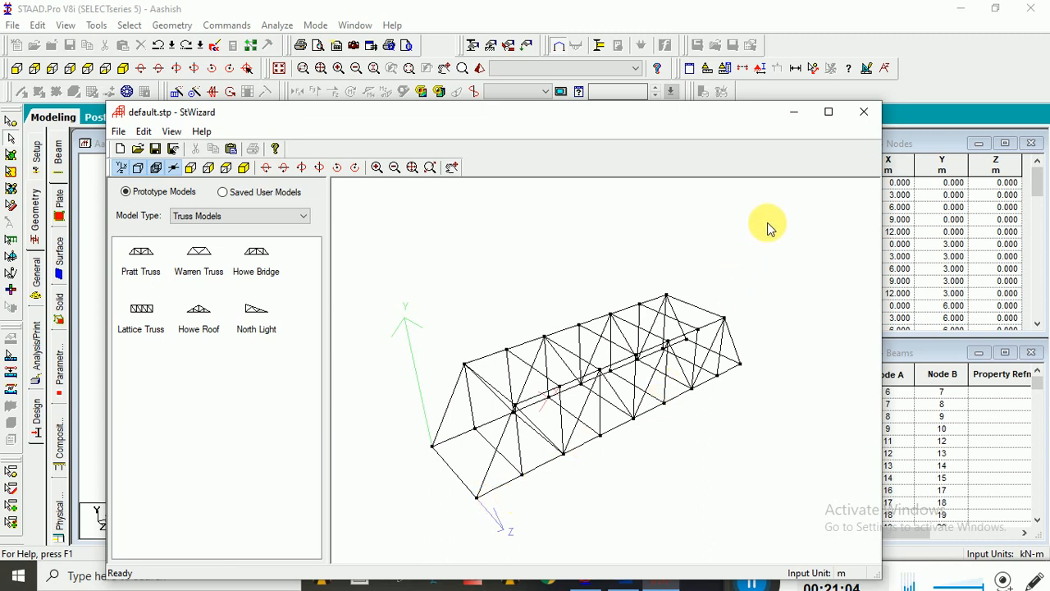
Transfer the 3 m wide truss prototype into STAAD.Pro, keeping the rear bottom-chord end node as the reference point.
{"action": "left_click", "coordinate": [863, 114]}
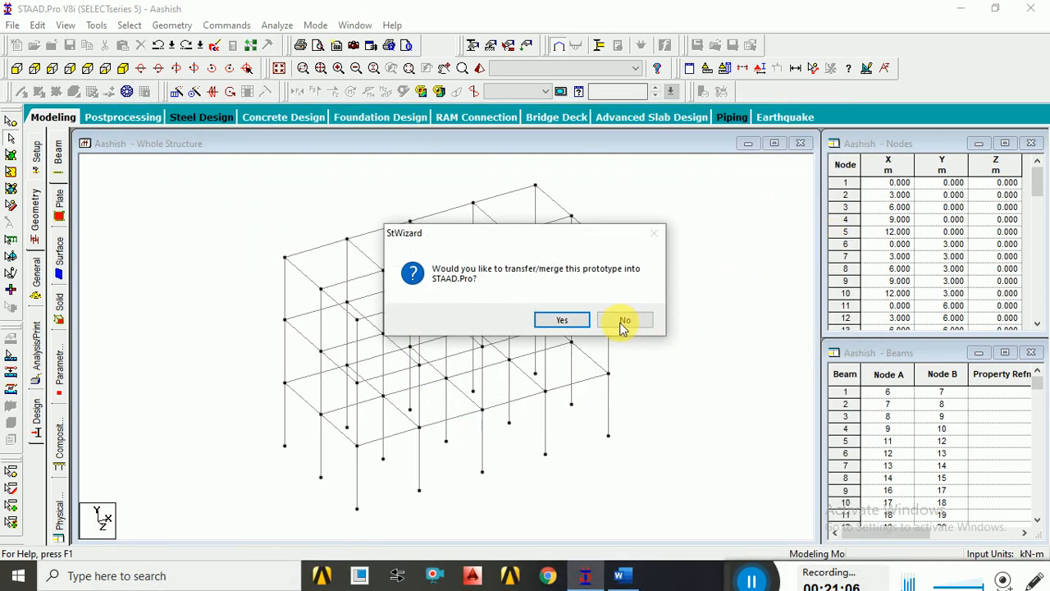
{"action": "left_click", "coordinate": [562, 321]}
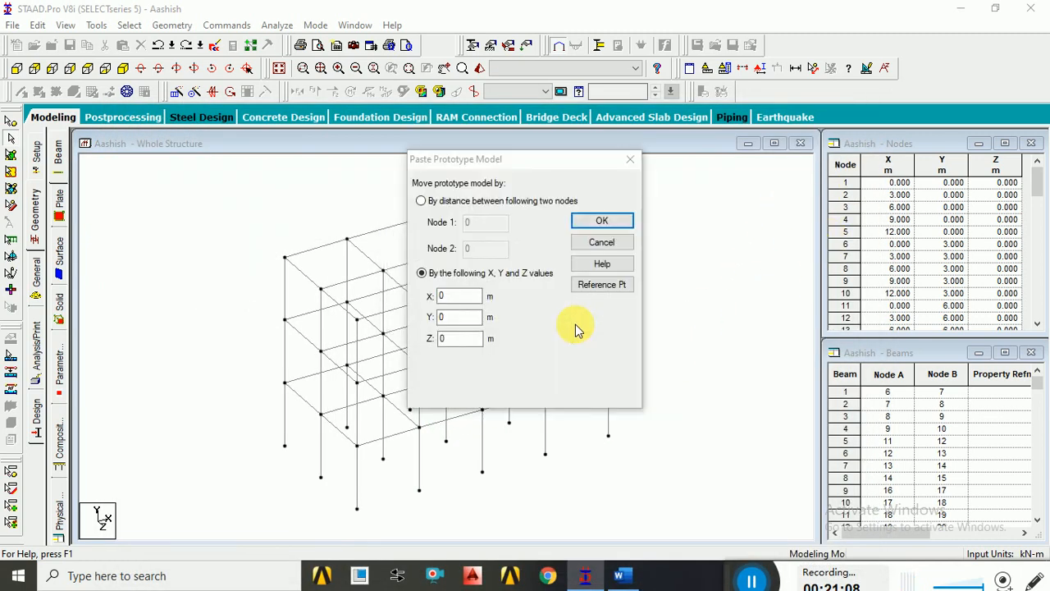
{"action": "left_click_drag", "start_coordinate": [508, 155], "coordinate": [722, 156]}
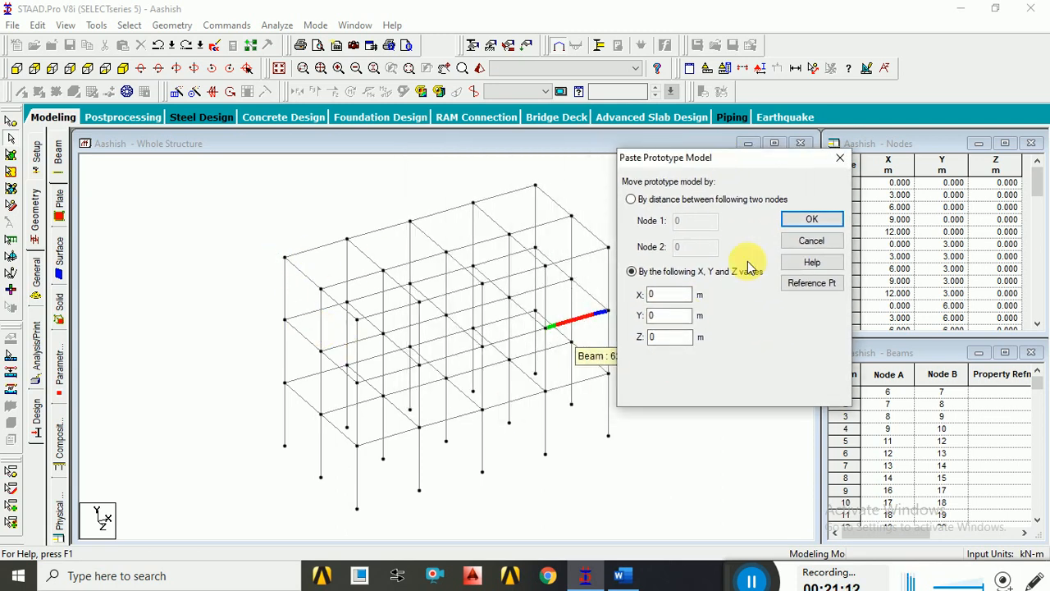
{"action": "left_click", "coordinate": [837, 283]}
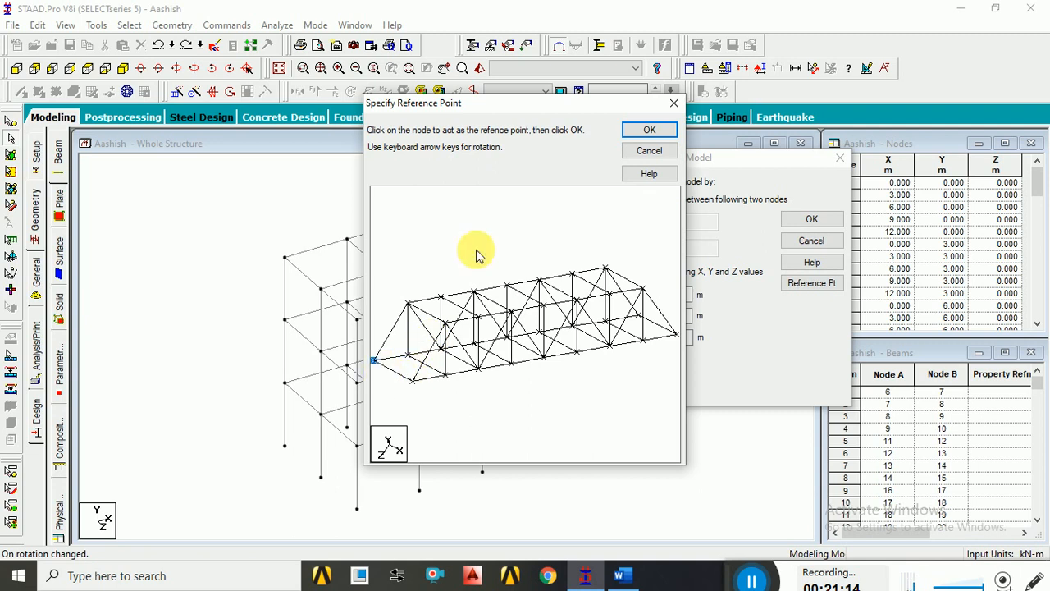
{"action": "left_click", "coordinate": [644, 131]}
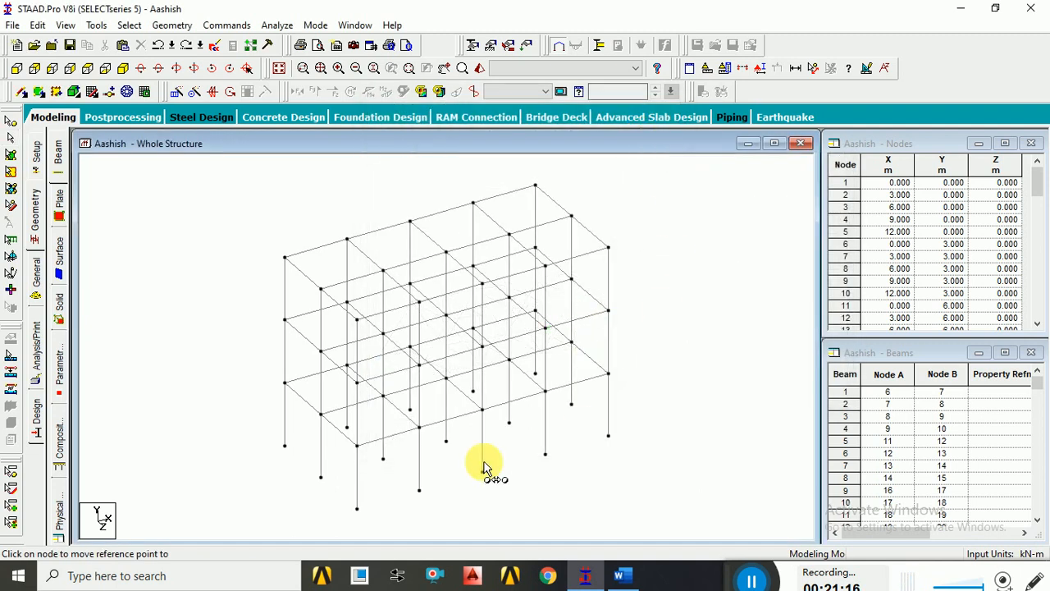
Paste the double truss onto the rear roof corner at X 0, Y 9, Z 0 m and dismiss the duplicate notices.
{"action": "left_click", "coordinate": [285, 263]}
{"action": "double_click", "coordinate": [456, 317]}
{"action": "type", "text": "9"}
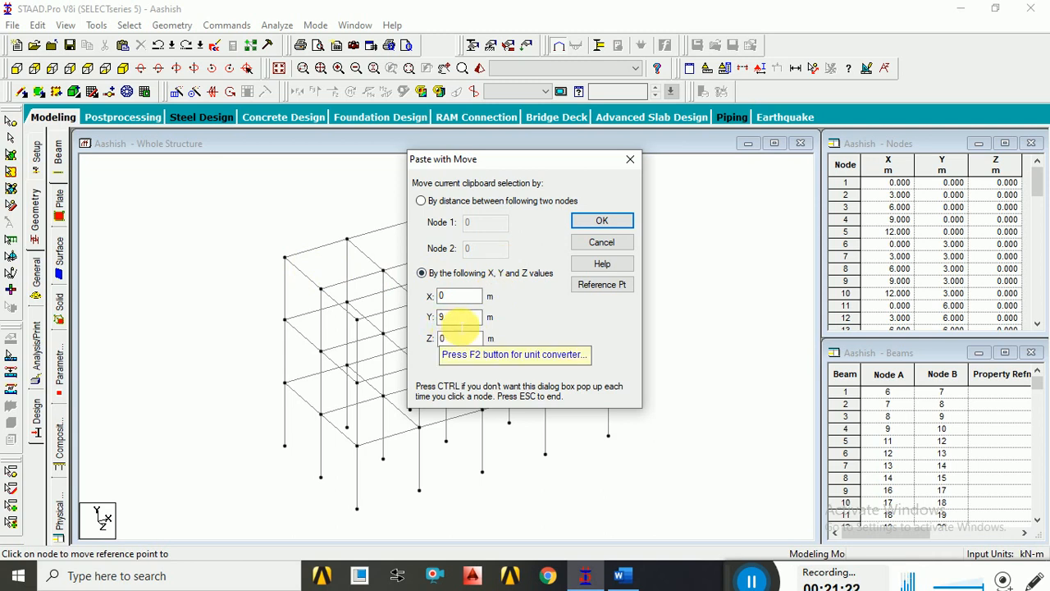
{"action": "left_click", "coordinate": [598, 221]}
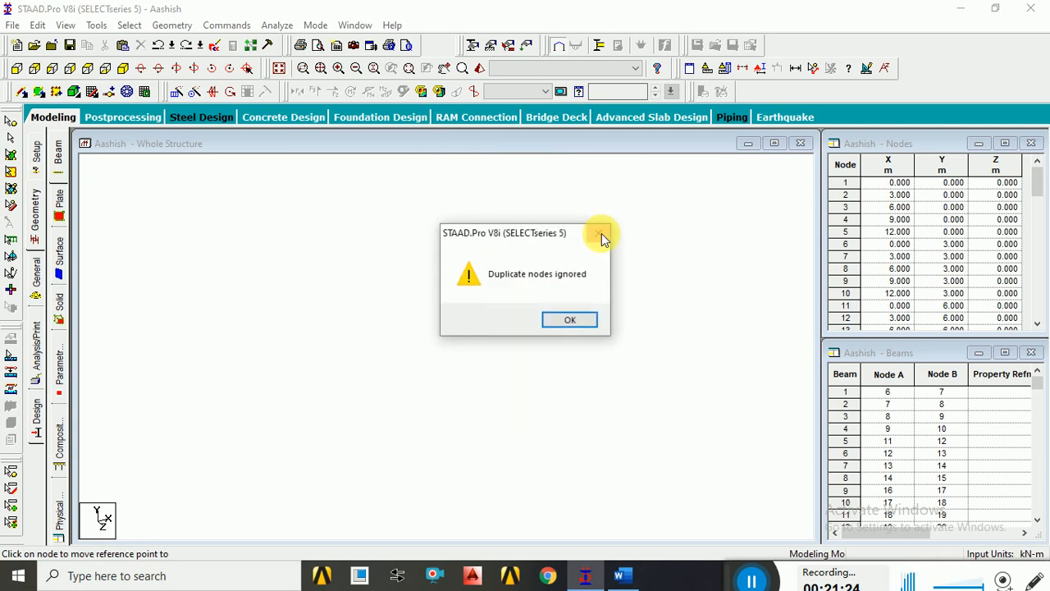
{"action": "left_click", "coordinate": [570, 319]}
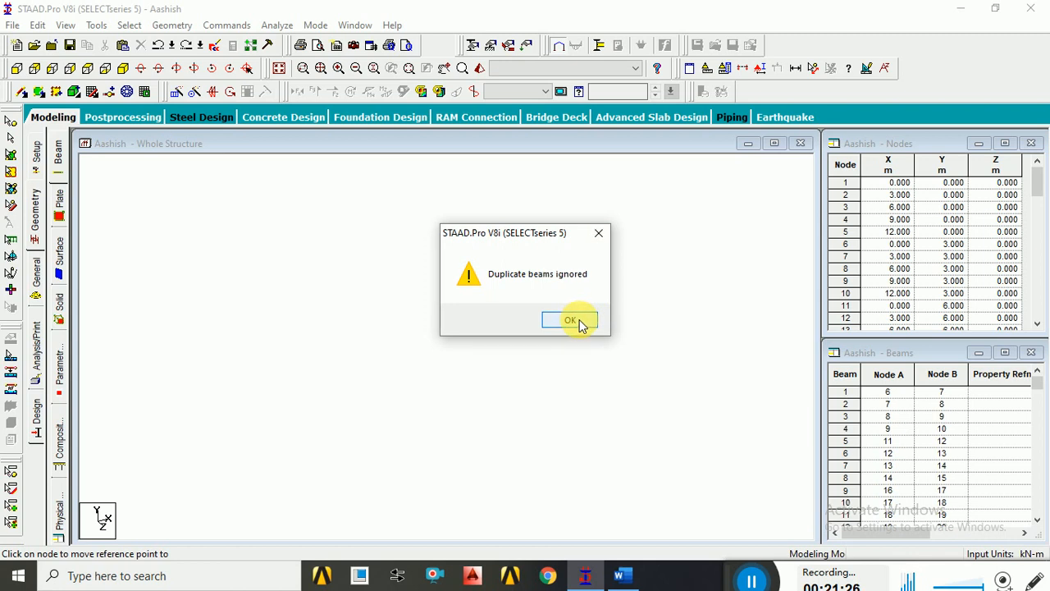
{"action": "left_click", "coordinate": [574, 321]}
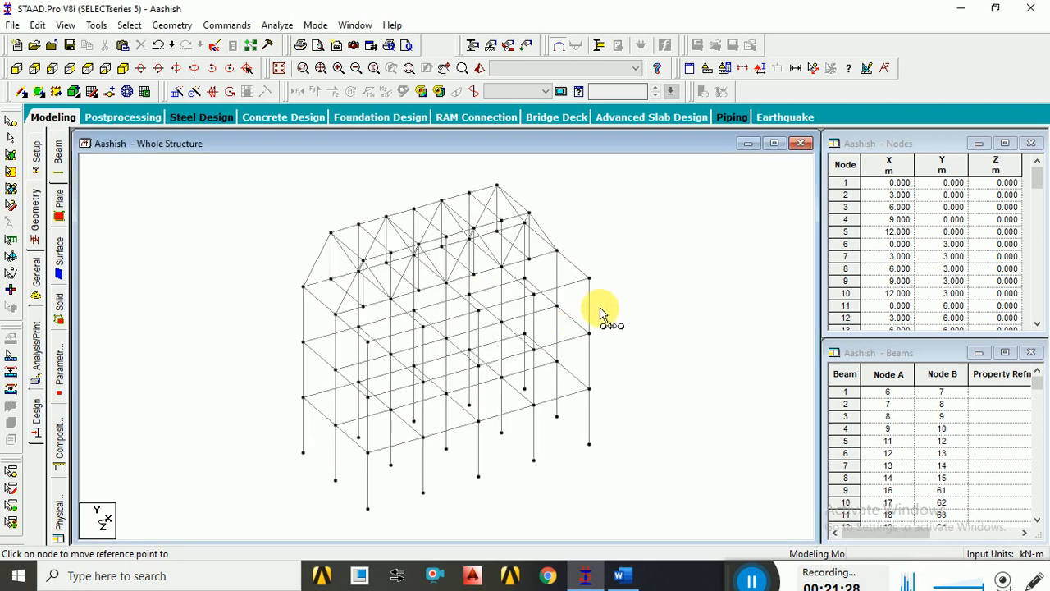
{"action": "scroll", "coordinate": [356, 282], "scroll_direction": "up", "scroll_amount": 1}
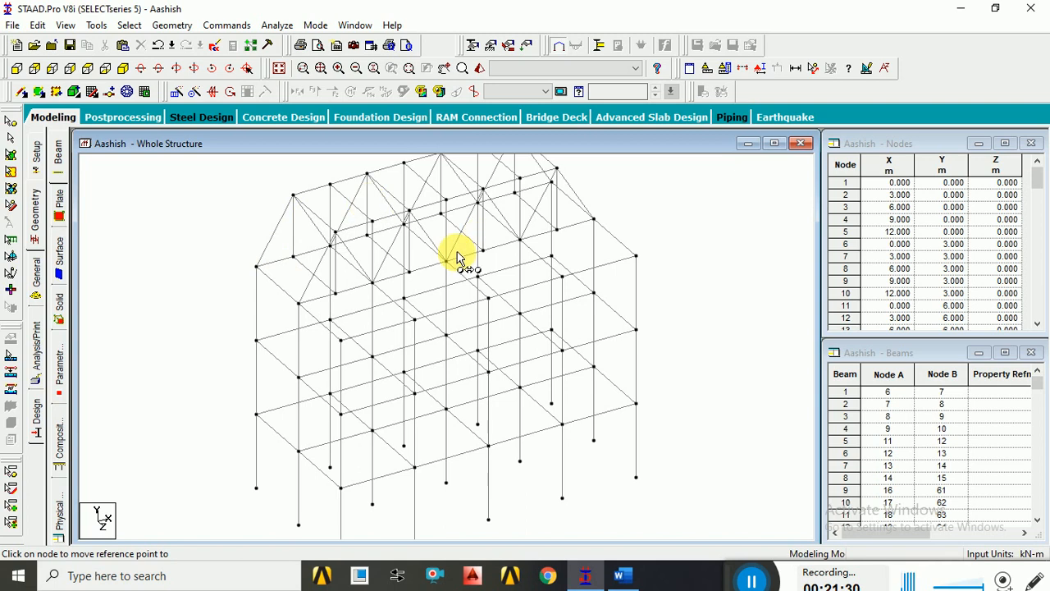
Paste another copy of the double truss onto the middle roof node at X 0, Y 9, Z 3 m and dismiss the duplicate notices.
{"action": "scroll", "coordinate": [574, 253], "scroll_direction": "down", "scroll_amount": 2}
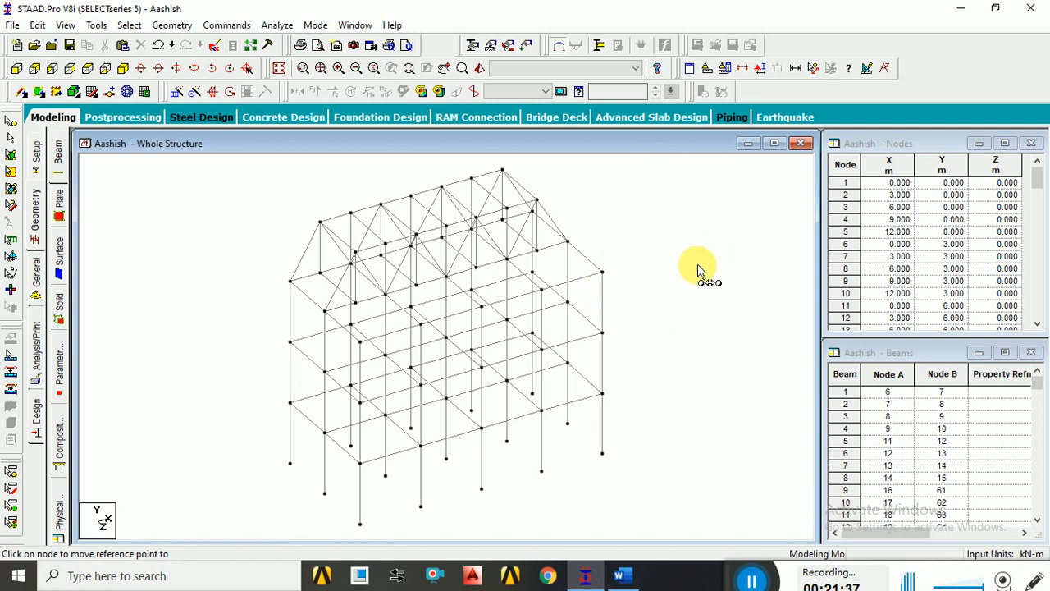
{"action": "left_click", "coordinate": [325, 315]}
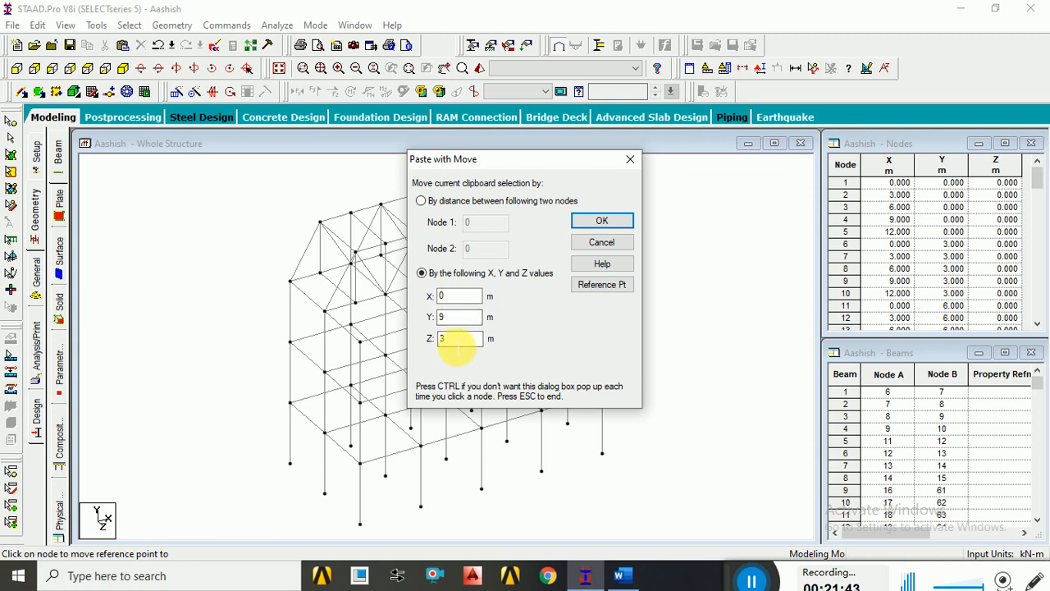
{"action": "left_click", "coordinate": [587, 231]}
{"action": "left_click", "coordinate": [584, 321]}
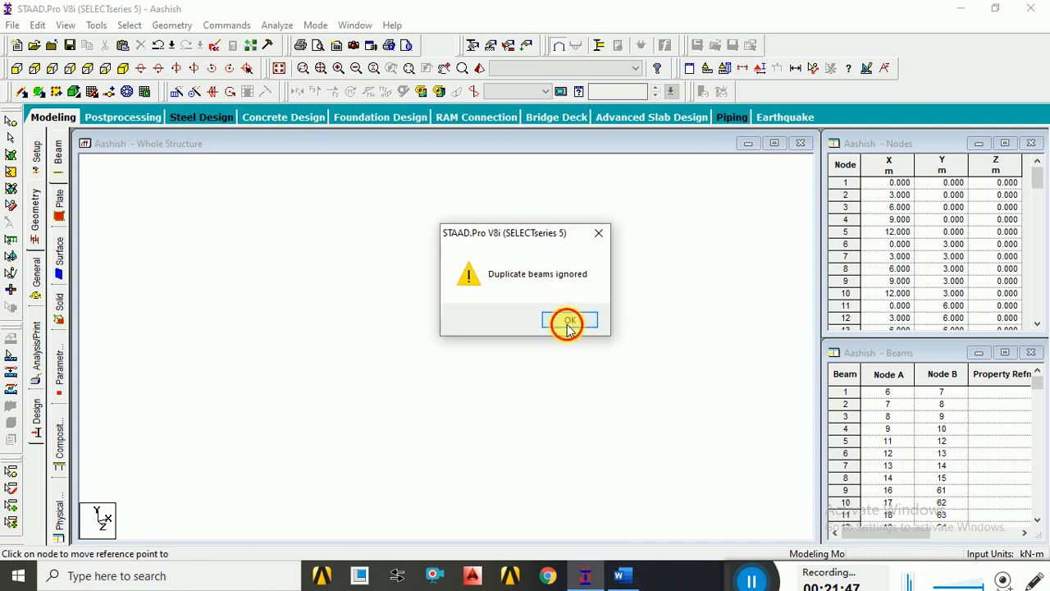
{"action": "left_click", "coordinate": [569, 321]}
{"action": "scroll", "coordinate": [384, 349], "scroll_direction": "up", "scroll_amount": 2}
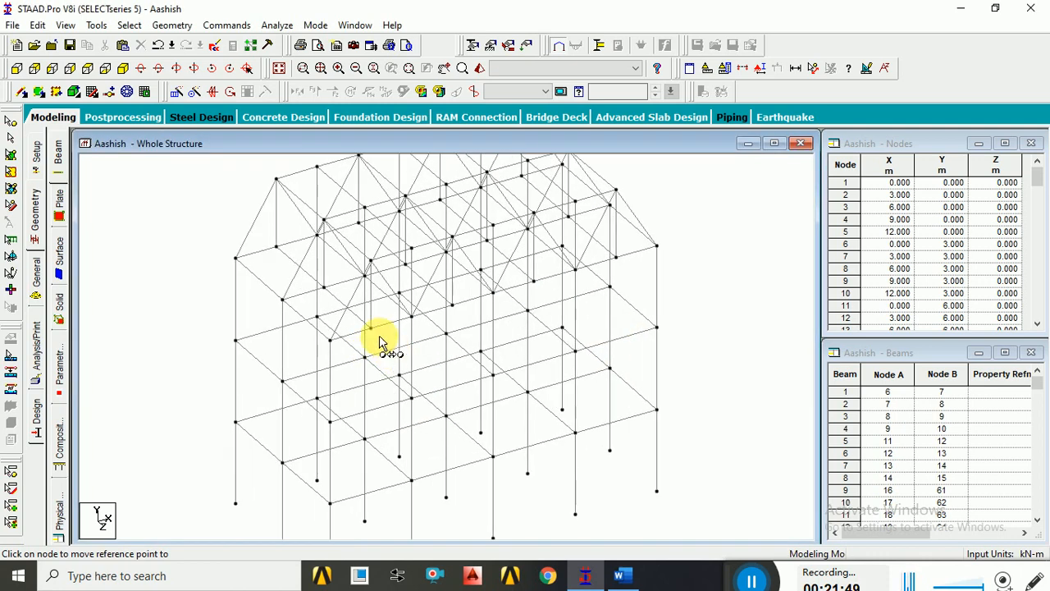
{"action": "scroll", "coordinate": [488, 270], "scroll_direction": "down", "scroll_amount": 3}
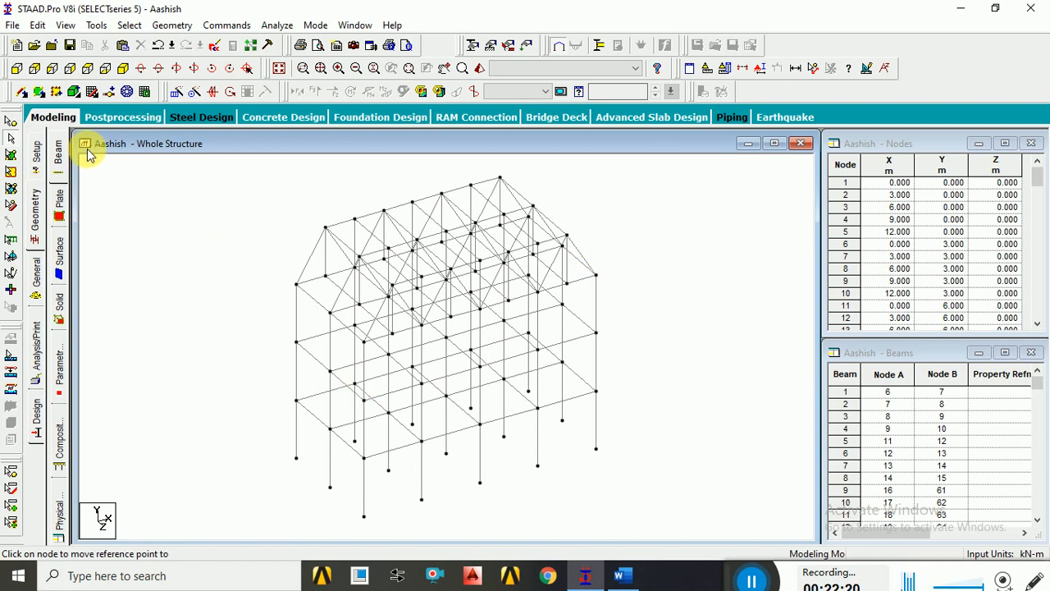
Select all top-chord beams of the roof trusses from the front view and fill their grid with plates.
{"action": "left_click", "coordinate": [17, 68]}
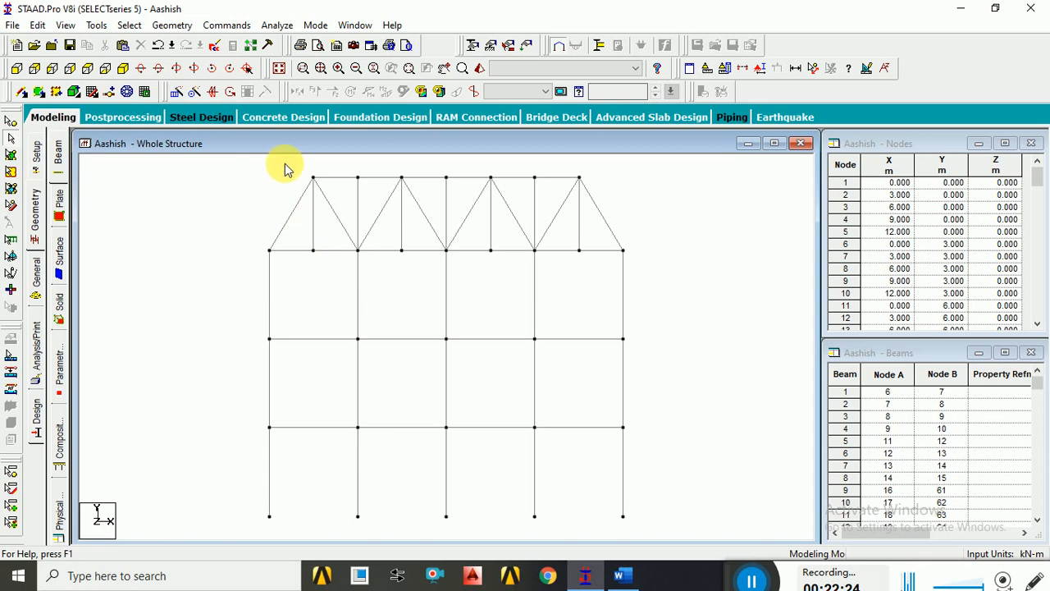
{"action": "left_click_drag", "start_coordinate": [283, 160], "coordinate": [611, 211]}
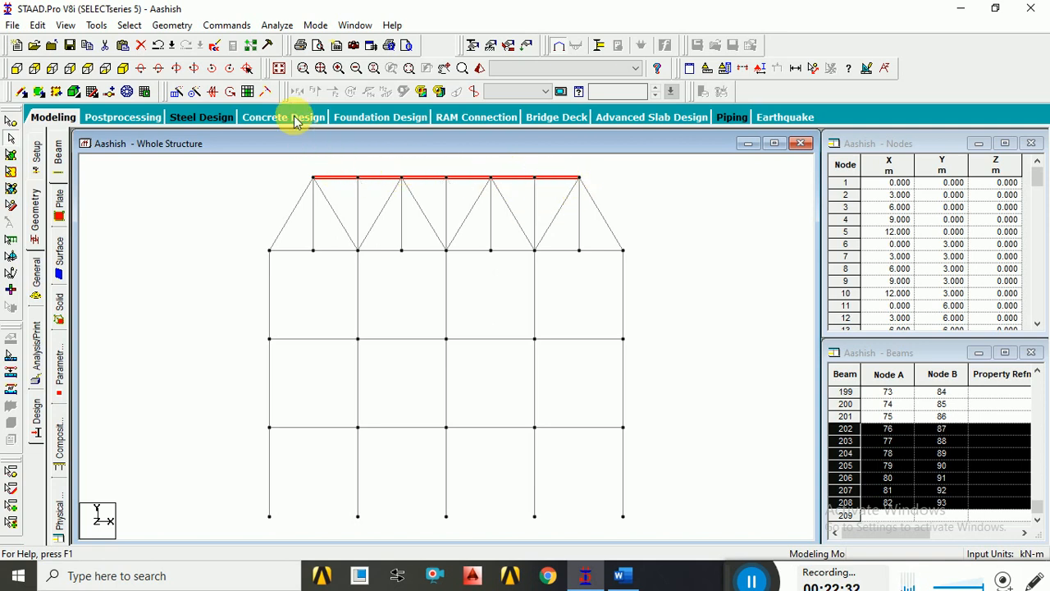
{"action": "left_click", "coordinate": [279, 69]}
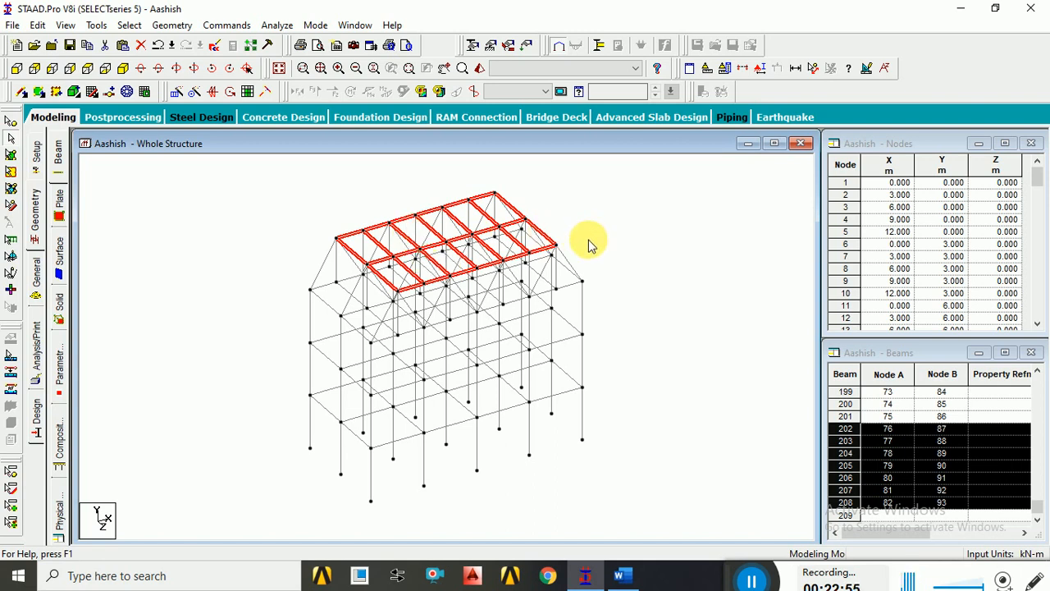
{"action": "left_click", "coordinate": [248, 92]}
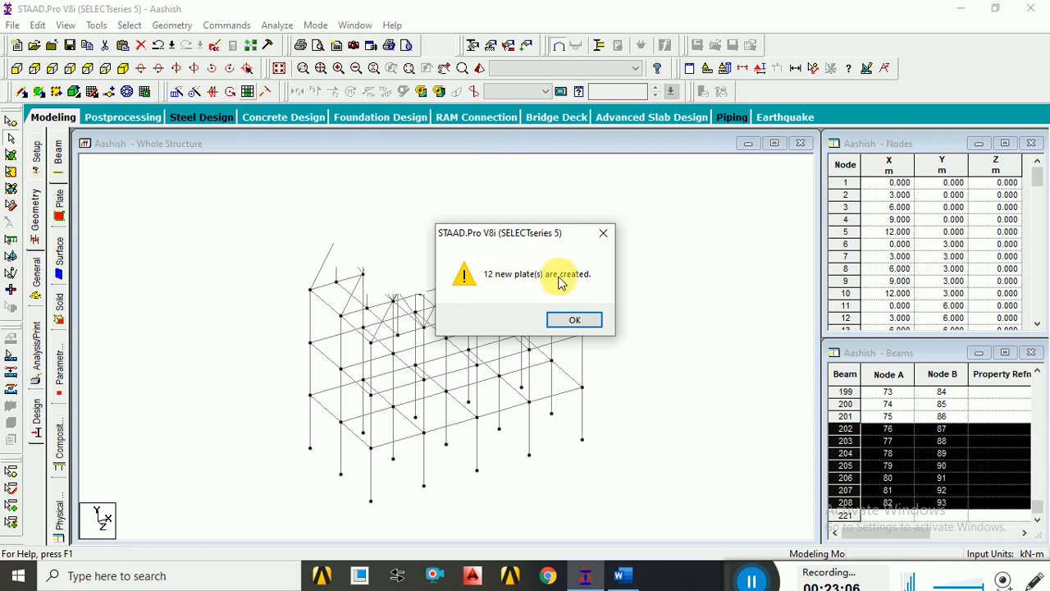
{"action": "left_click", "coordinate": [573, 325]}
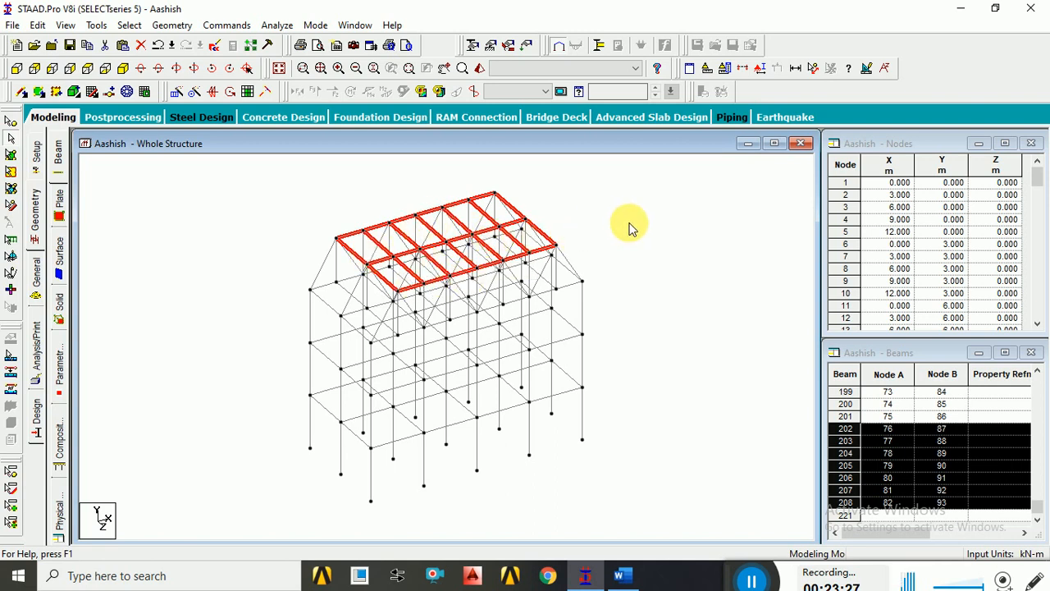
{"action": "key", "text": "ctrl+z"}
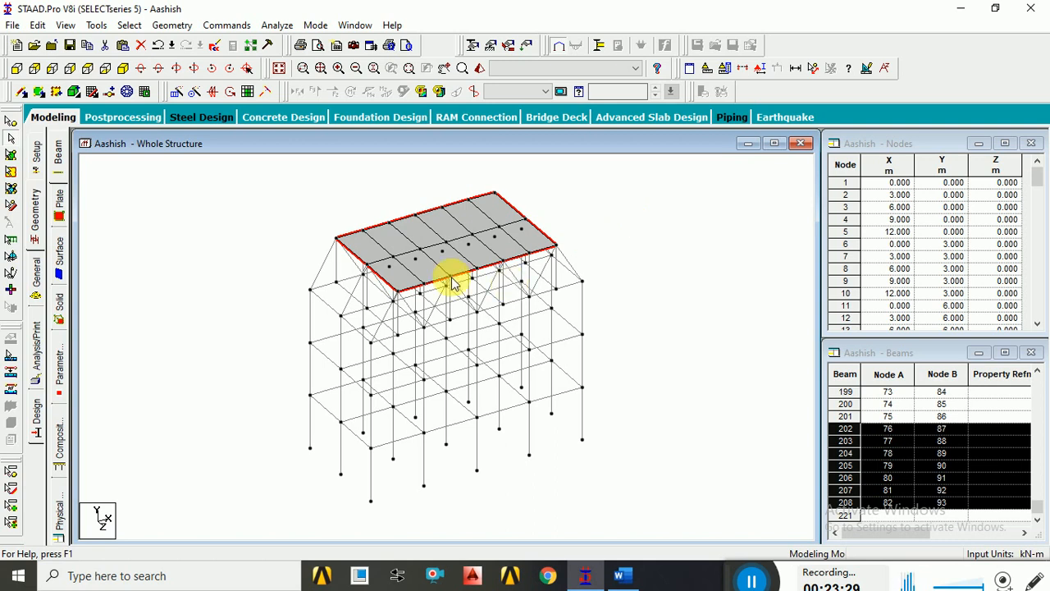
{"action": "left_click", "coordinate": [603, 254]}
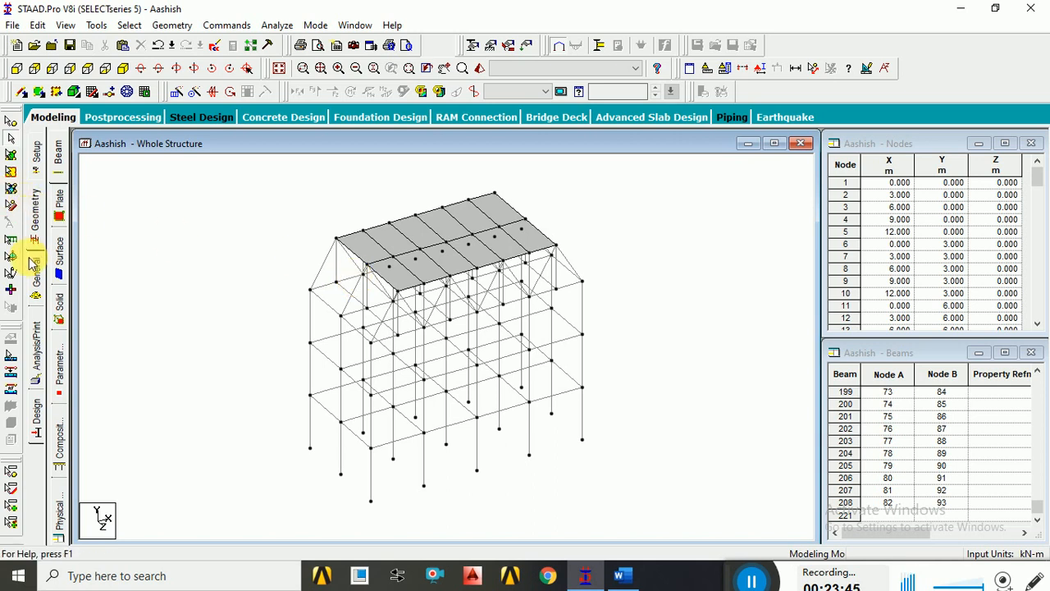
Window-select the roof area and the entire structure with the Geometry Cursor, clearing each selection of beams and plates.
{"action": "left_click", "coordinate": [12, 210]}
{"action": "left_click_drag", "start_coordinate": [267, 169], "coordinate": [625, 326]}
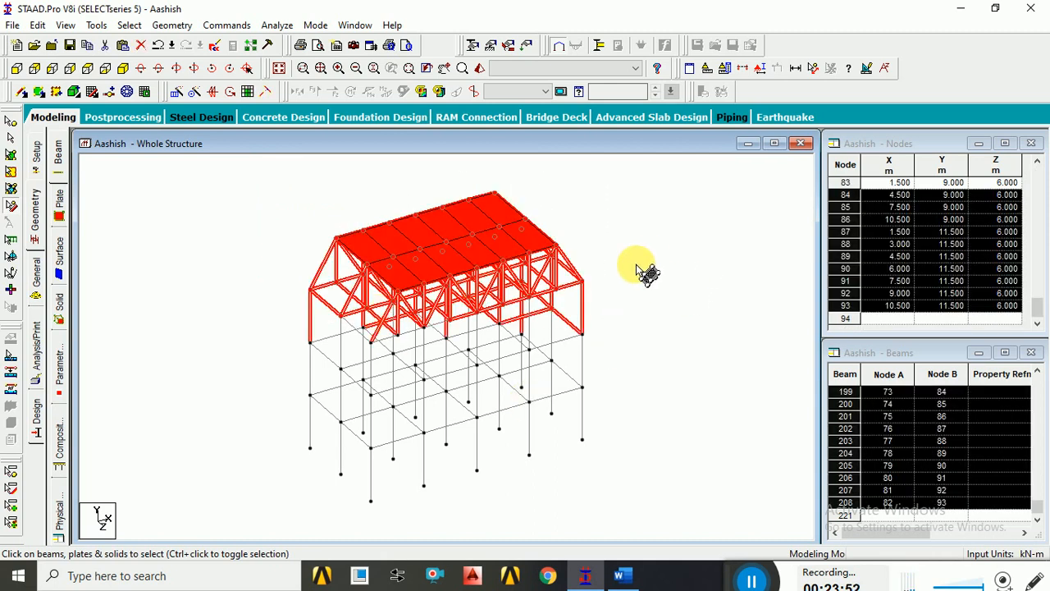
{"action": "left_click", "coordinate": [646, 304]}
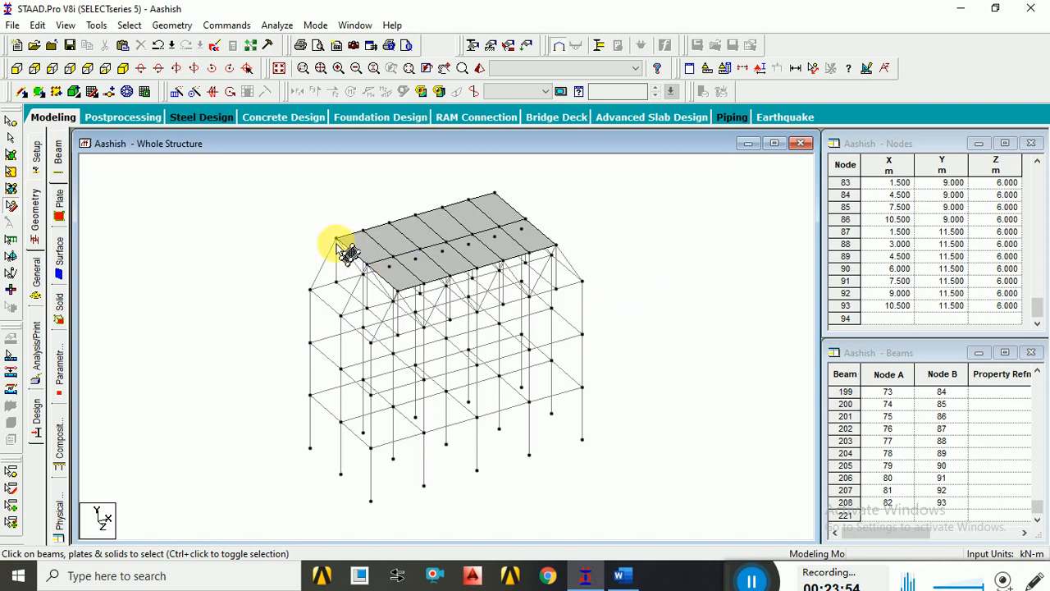
{"action": "left_click_drag", "start_coordinate": [262, 178], "coordinate": [668, 534]}
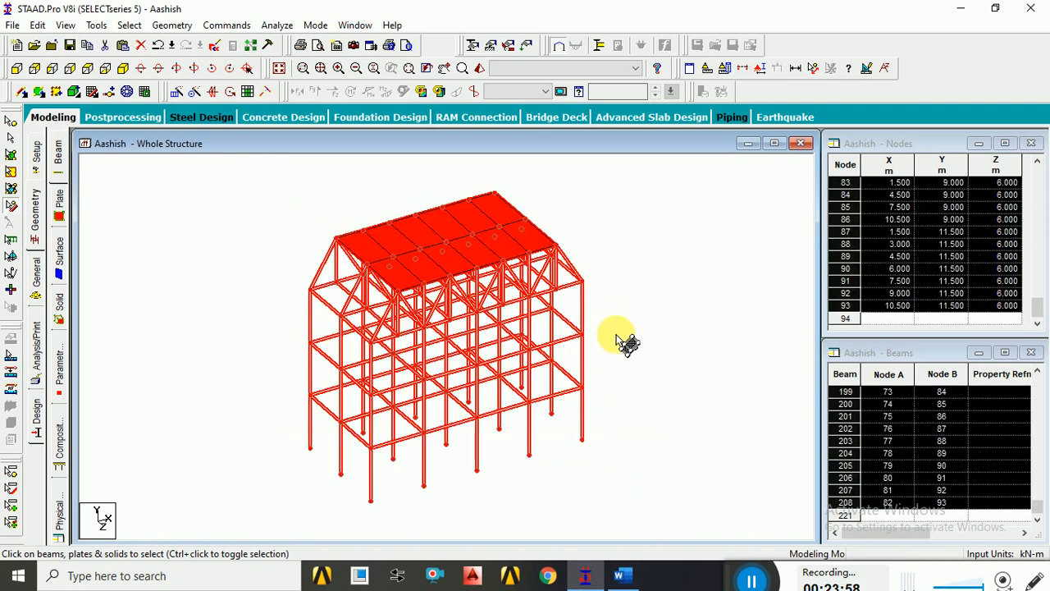
{"action": "left_click", "coordinate": [626, 339]}
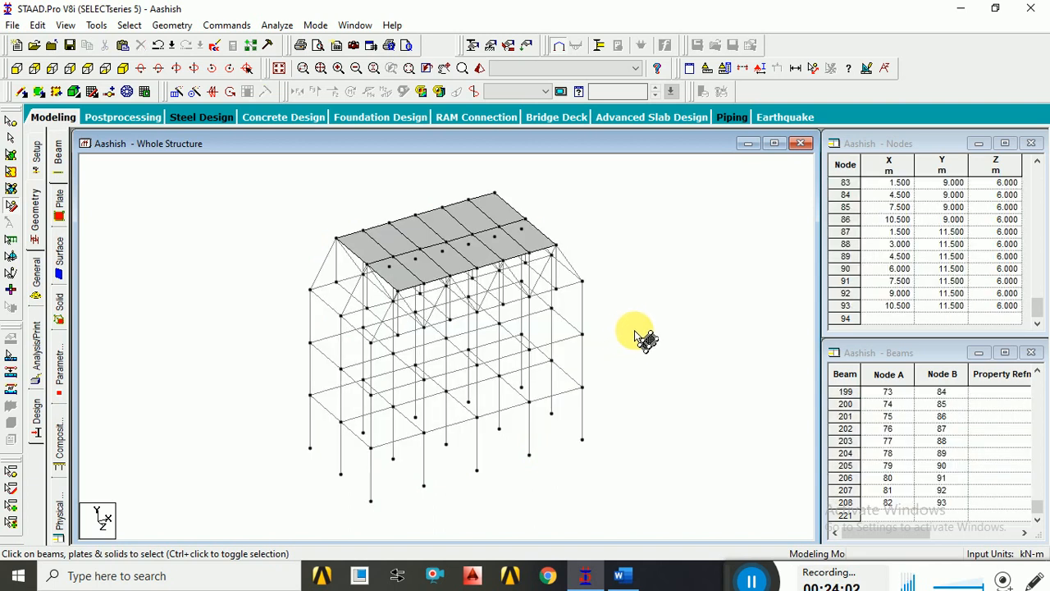
Select the whole structure and open its 3D rendered view full size to examine the plated roof and trusses from several sides, closing it when done.
{"action": "key", "text": "ctrl+a"}
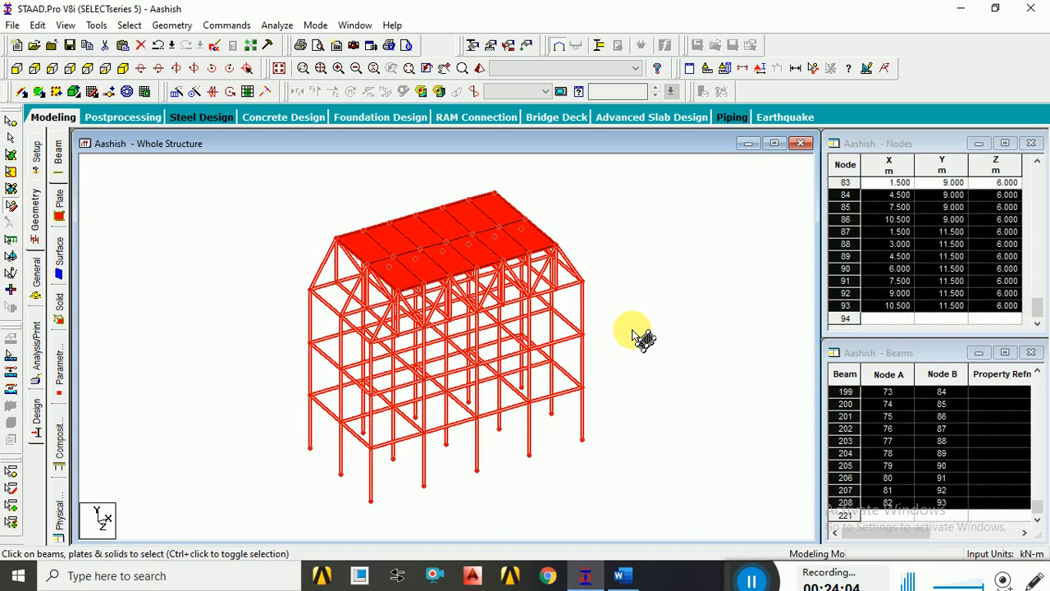
{"action": "left_click", "coordinate": [479, 69]}
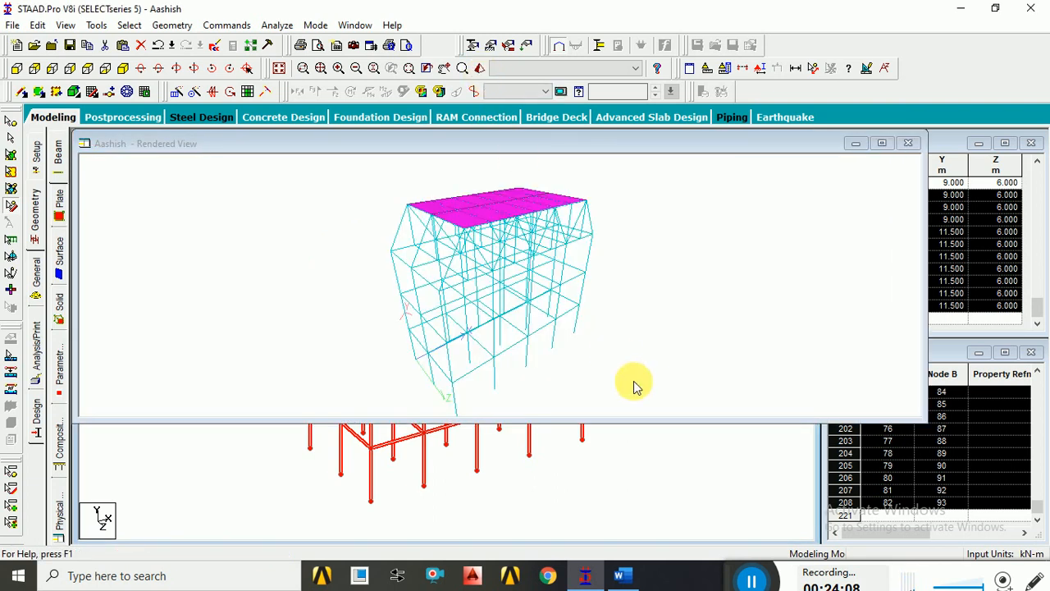
{"action": "left_click", "coordinate": [497, 286]}
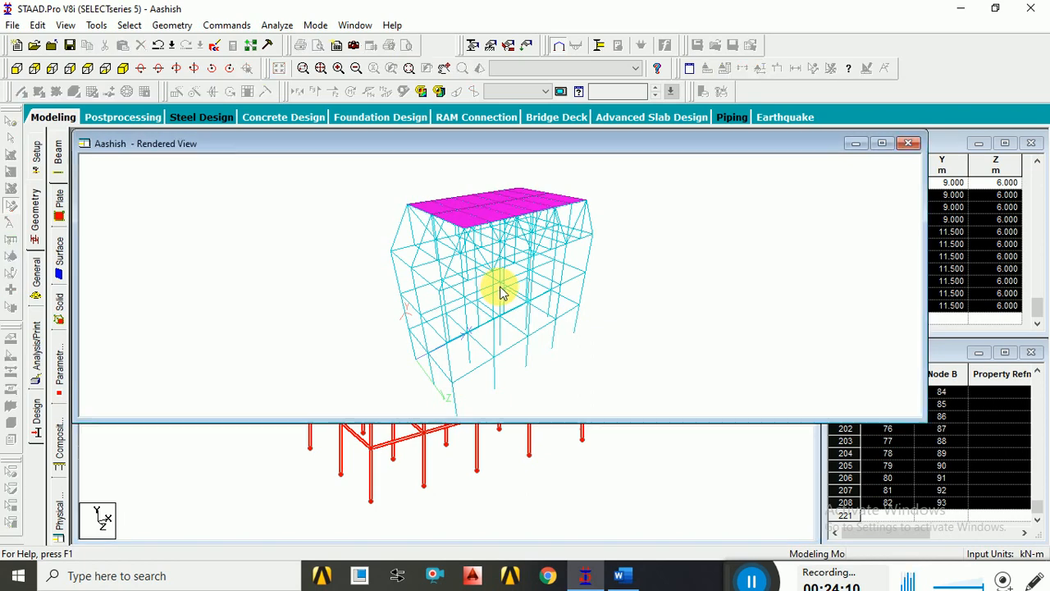
{"action": "left_click_drag", "start_coordinate": [498, 286], "coordinate": [755, 253]}
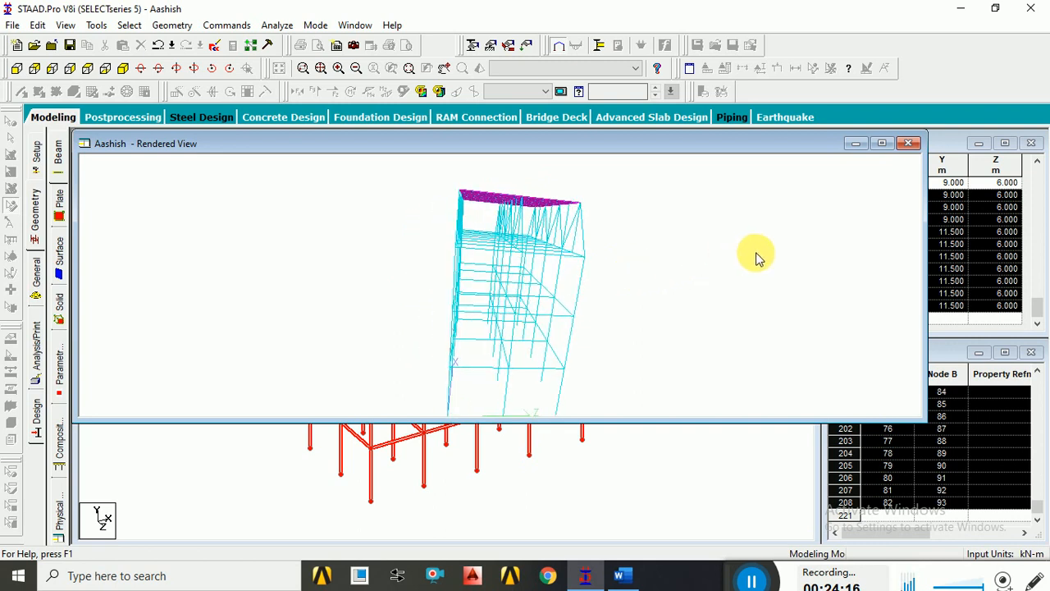
{"action": "left_click", "coordinate": [881, 145]}
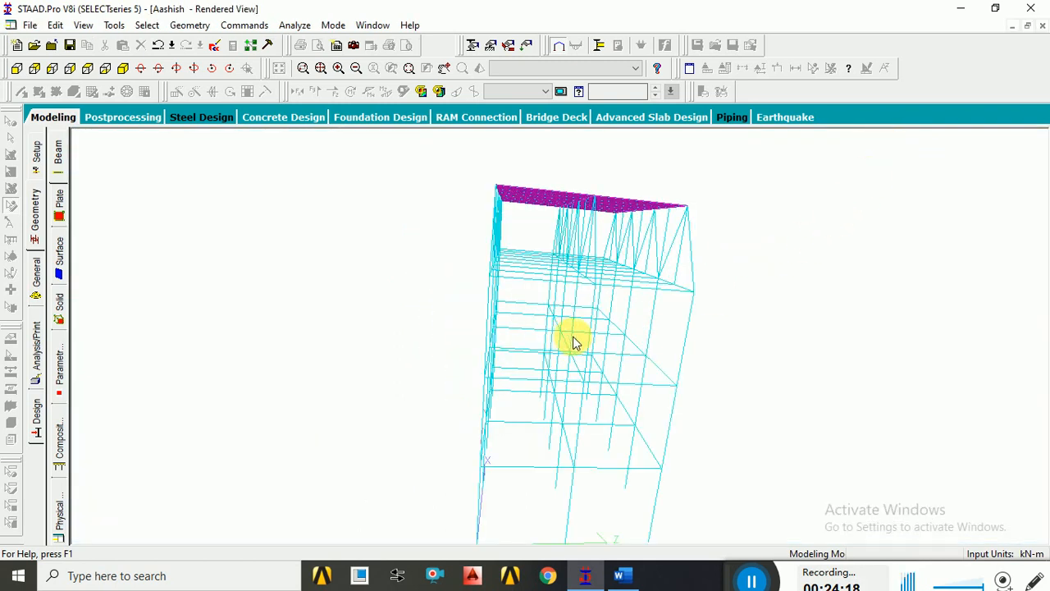
{"action": "left_click_drag", "start_coordinate": [574, 340], "coordinate": [336, 290]}
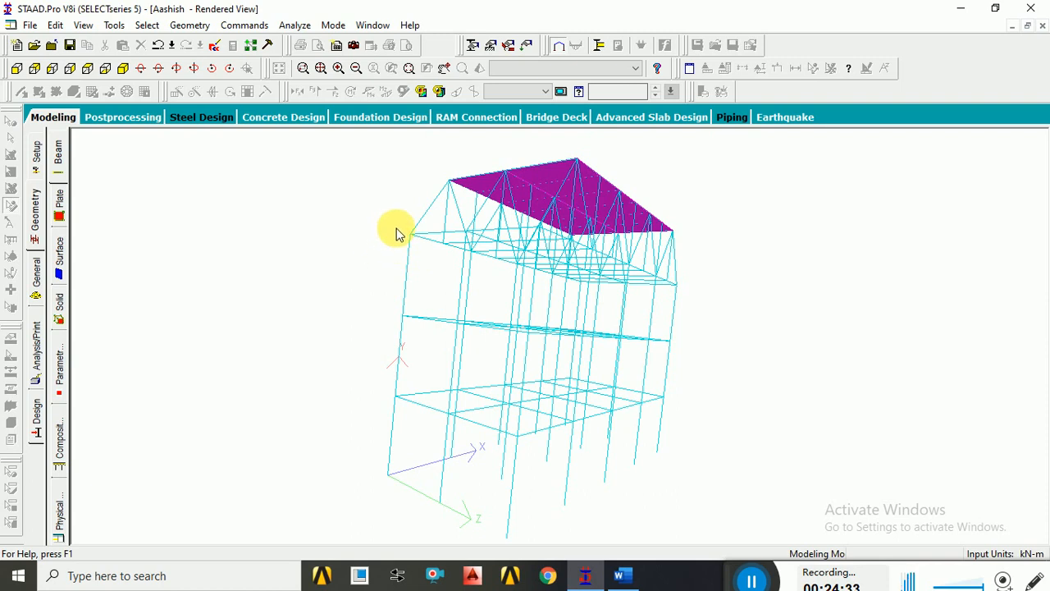
{"action": "left_click_drag", "start_coordinate": [396, 228], "coordinate": [386, 303]}
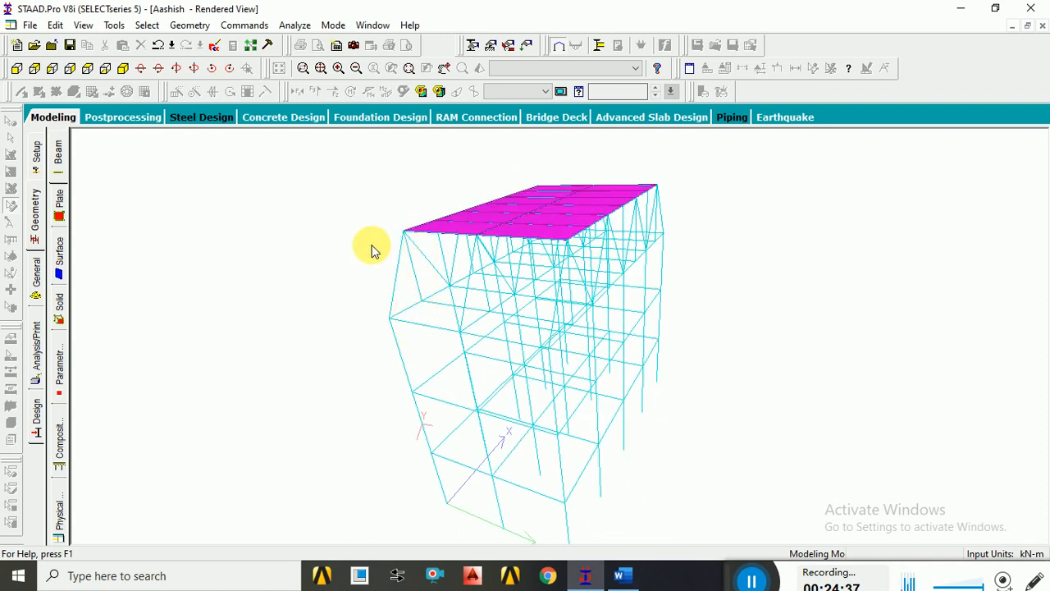
{"action": "left_click_drag", "start_coordinate": [415, 220], "coordinate": [551, 250]}
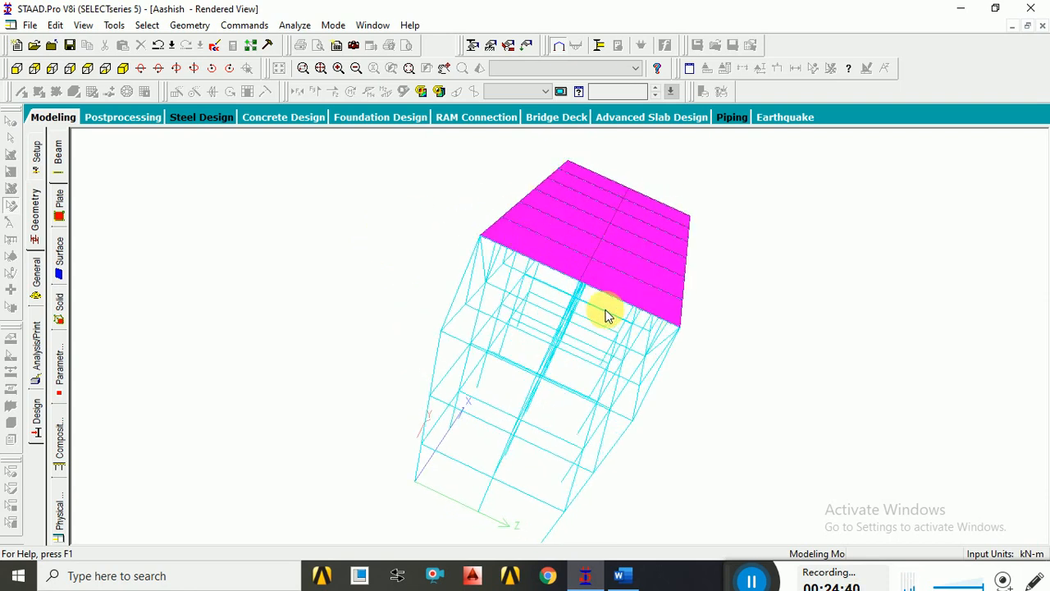
{"action": "left_click_drag", "start_coordinate": [597, 336], "coordinate": [762, 344]}
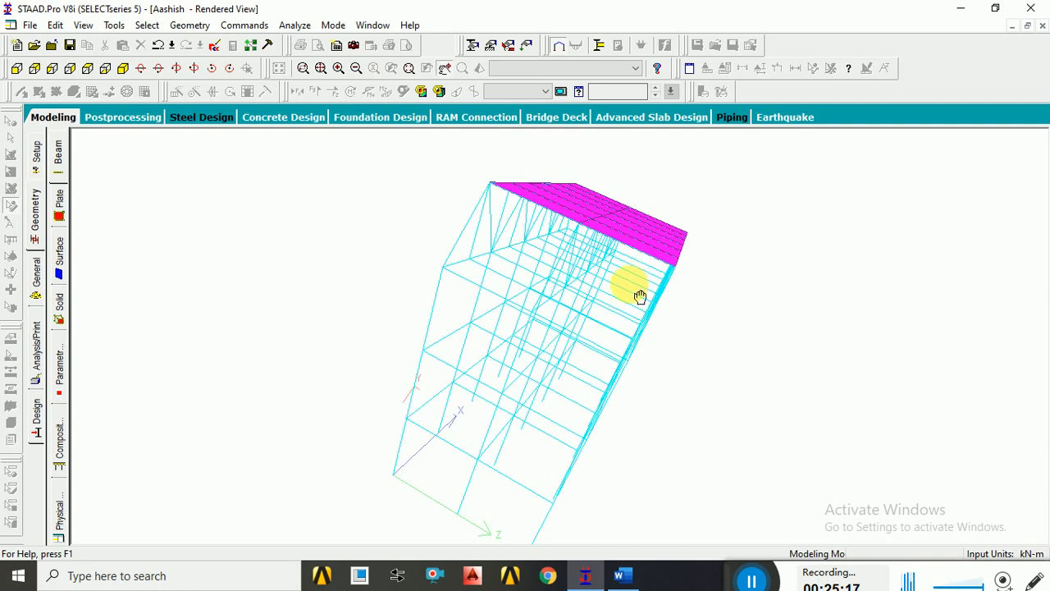
{"action": "left_click_drag", "start_coordinate": [640, 297], "coordinate": [686, 301]}
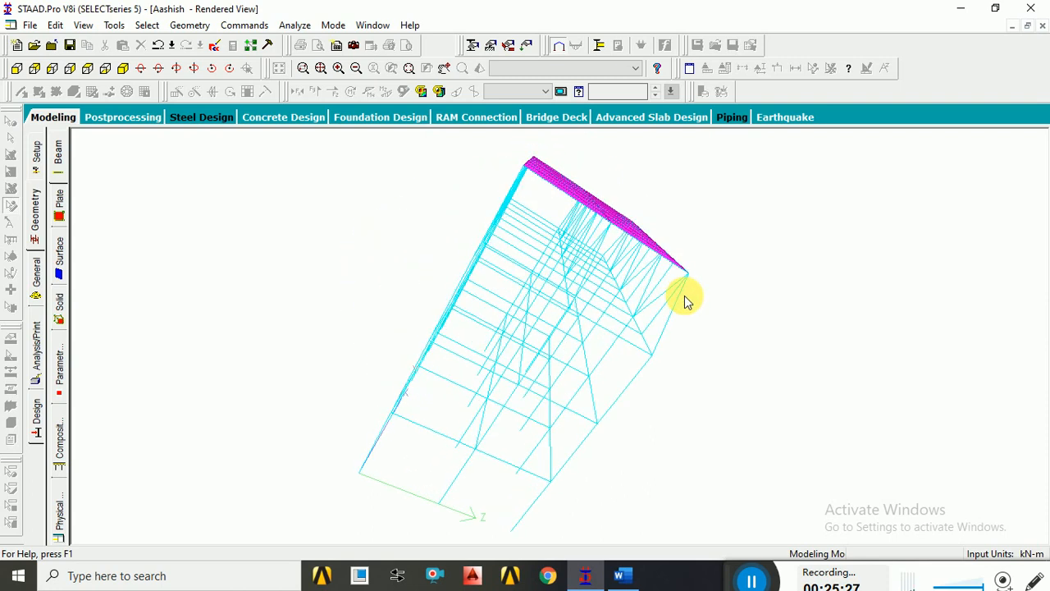
{"action": "left_click", "coordinate": [1043, 25]}
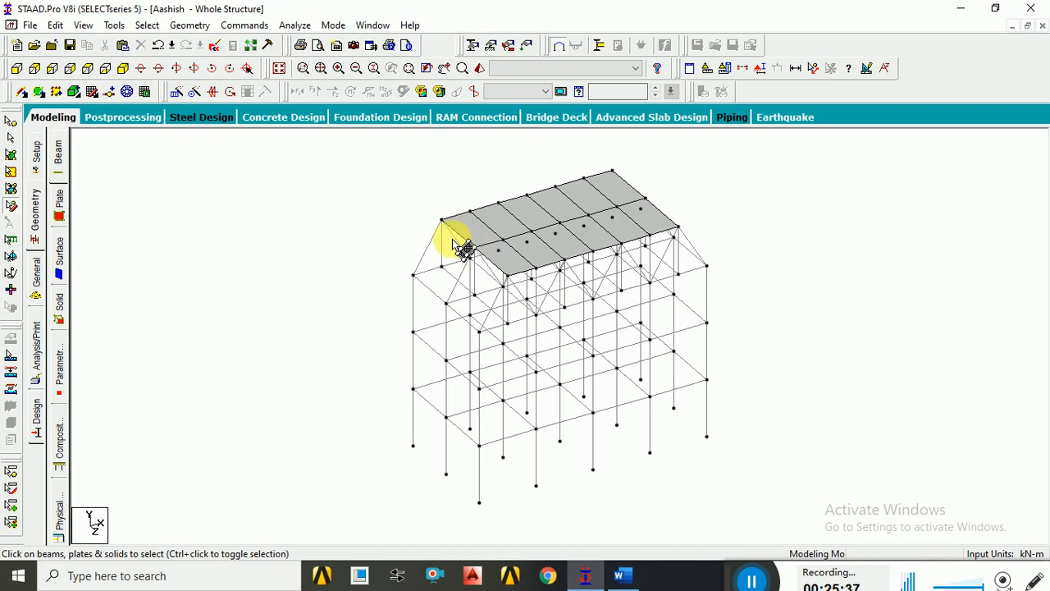
Save the modified structure under its existing name, close the maximized structure window and restore the Geometry beam layout.
{"action": "left_click_drag", "start_coordinate": [420, 202], "coordinate": [559, 281]}
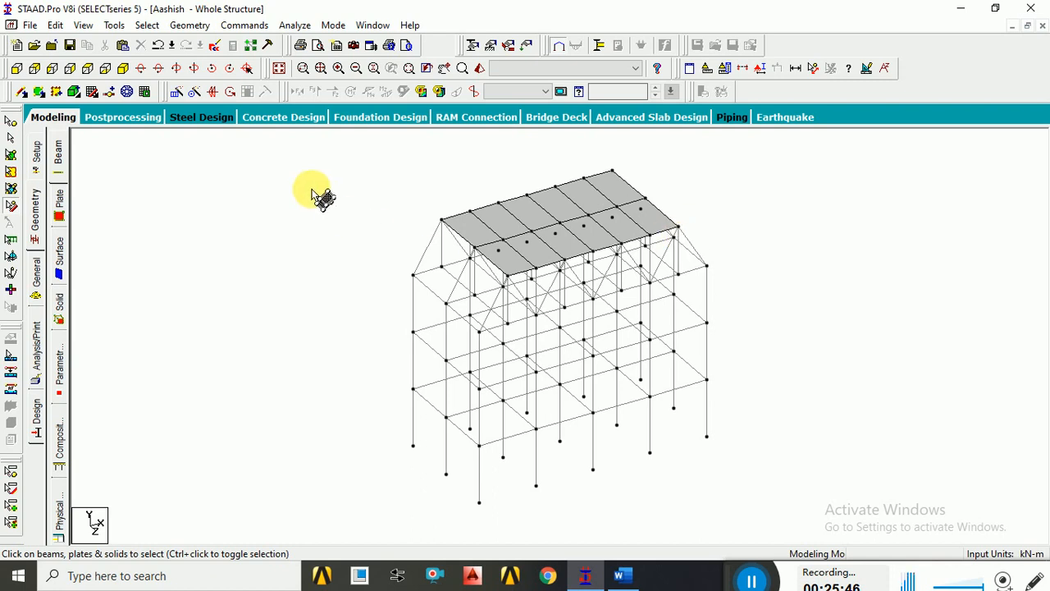
{"action": "left_click", "coordinate": [70, 45]}
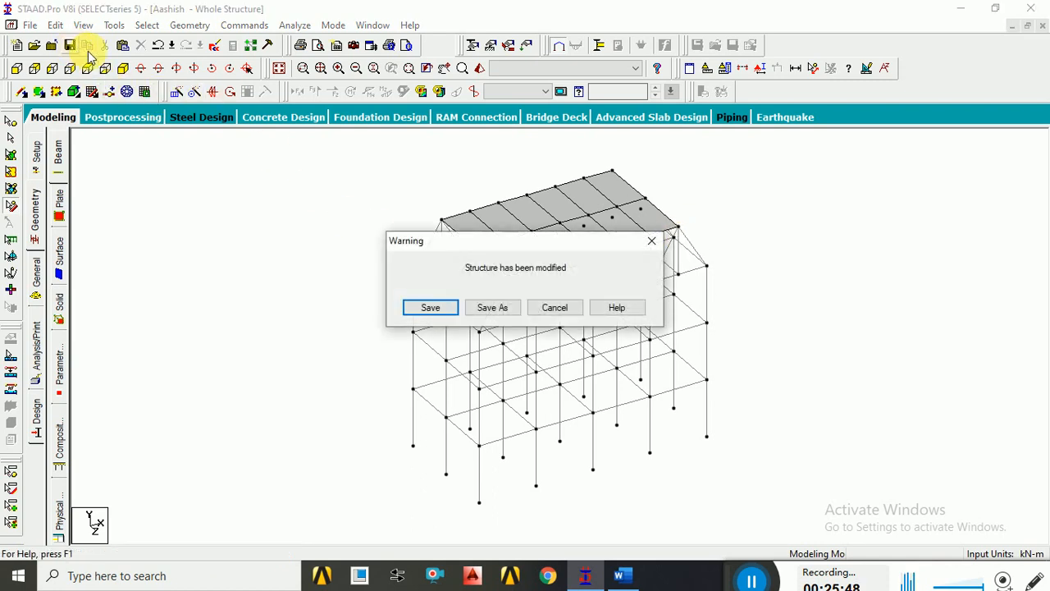
{"action": "left_click", "coordinate": [435, 310]}
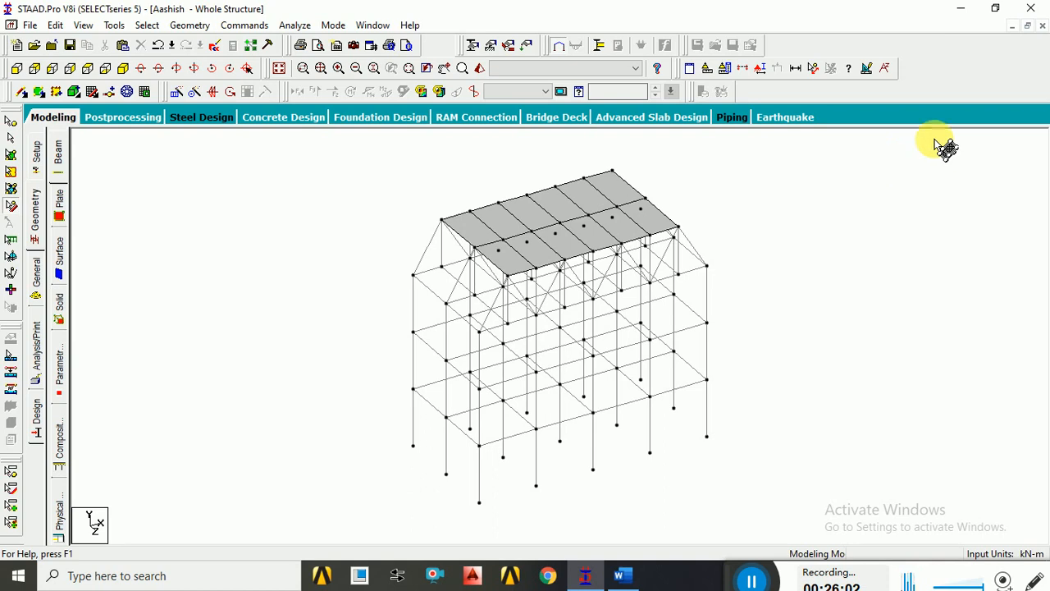
{"action": "left_click", "coordinate": [1042, 26]}
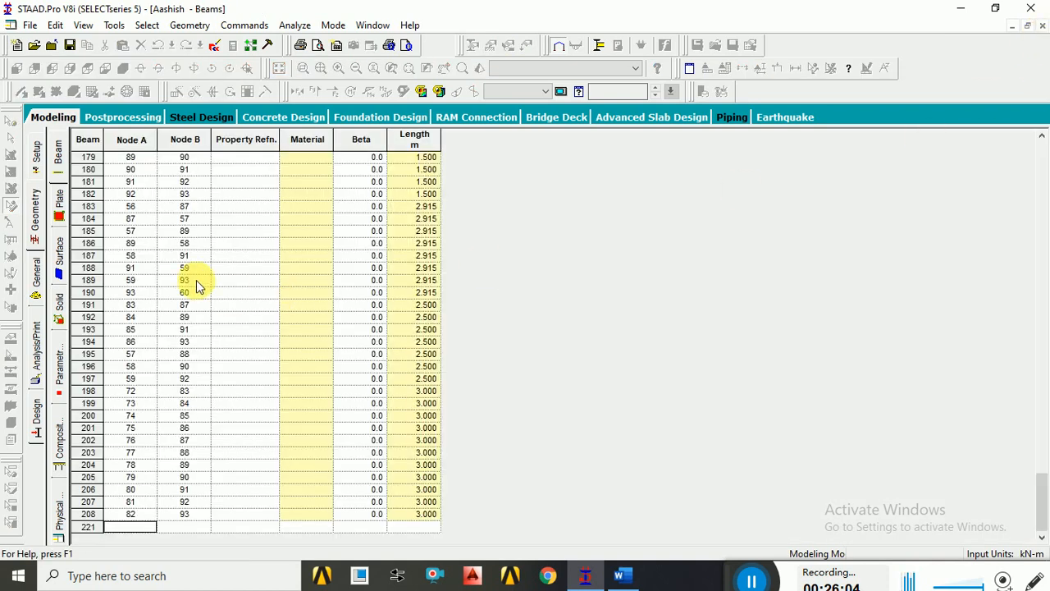
{"action": "left_click", "coordinate": [36, 215]}
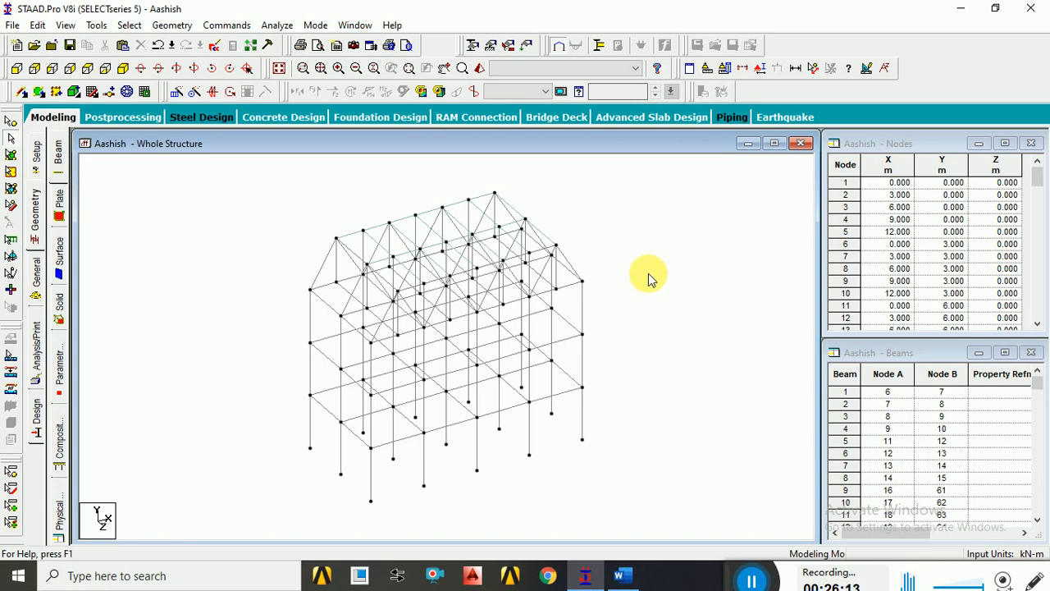
Delete all beams of the structure together with the nodes left without an attached element.
{"action": "key", "text": "ctrl+a"}
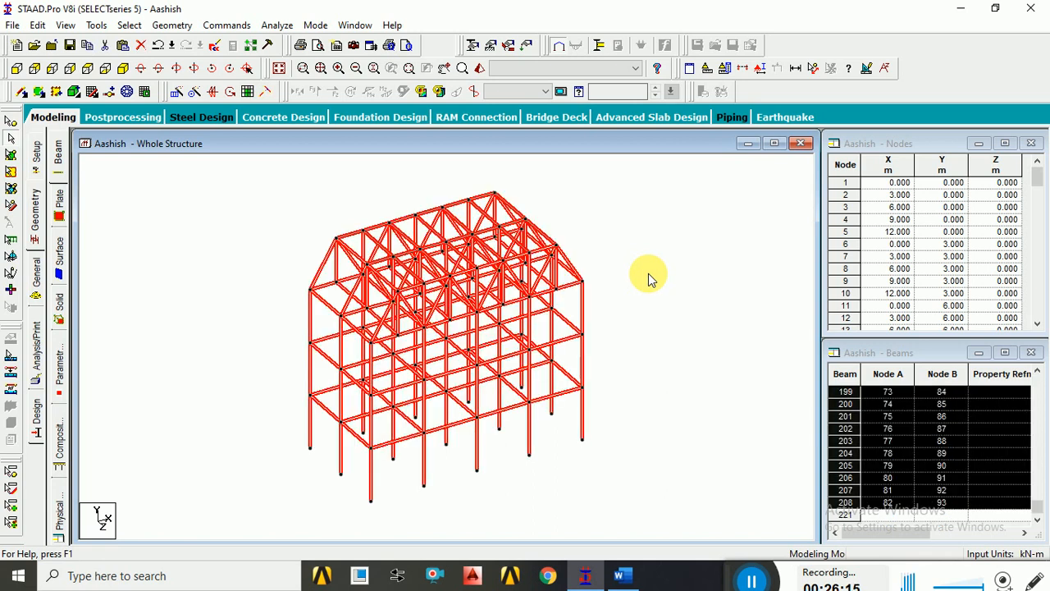
{"action": "key", "text": "Delete"}
{"action": "key", "text": "Return"}
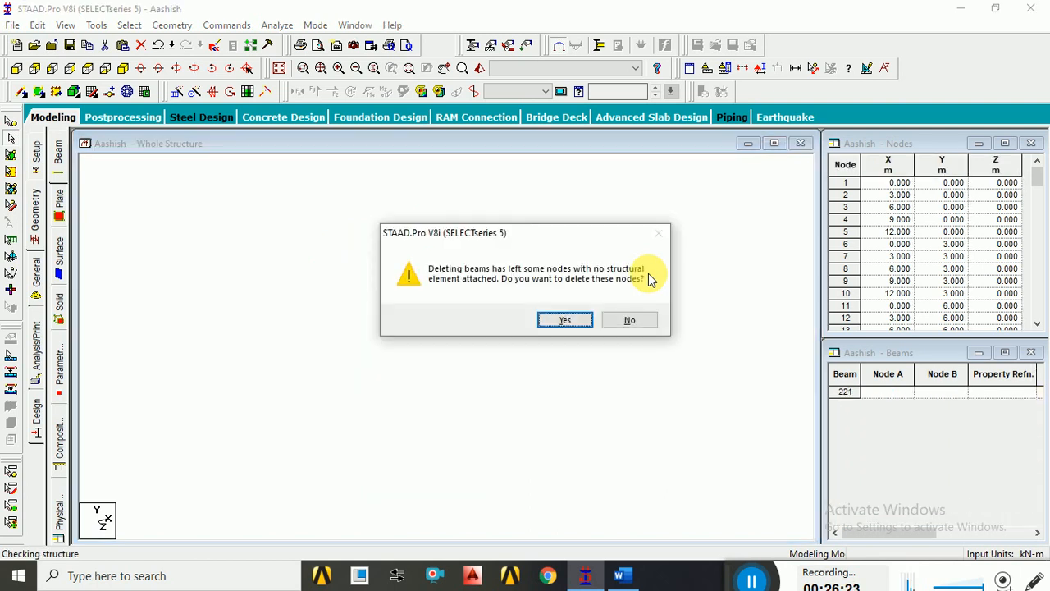
{"action": "key", "text": "Return"}
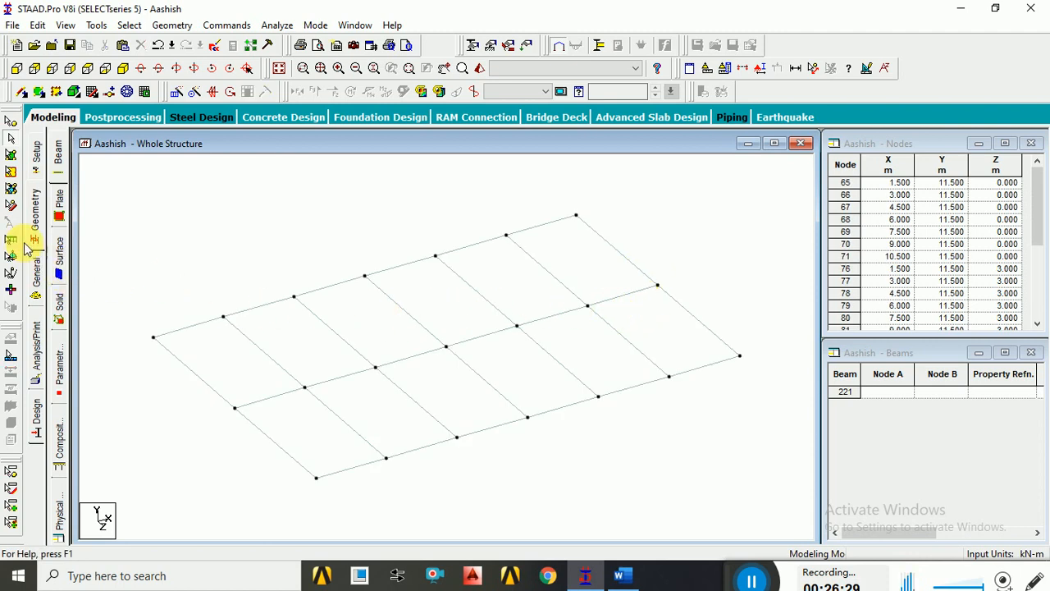
Delete all remaining roof plates together with the nodes left without an attached element.
{"action": "left_click", "coordinate": [11, 206]}
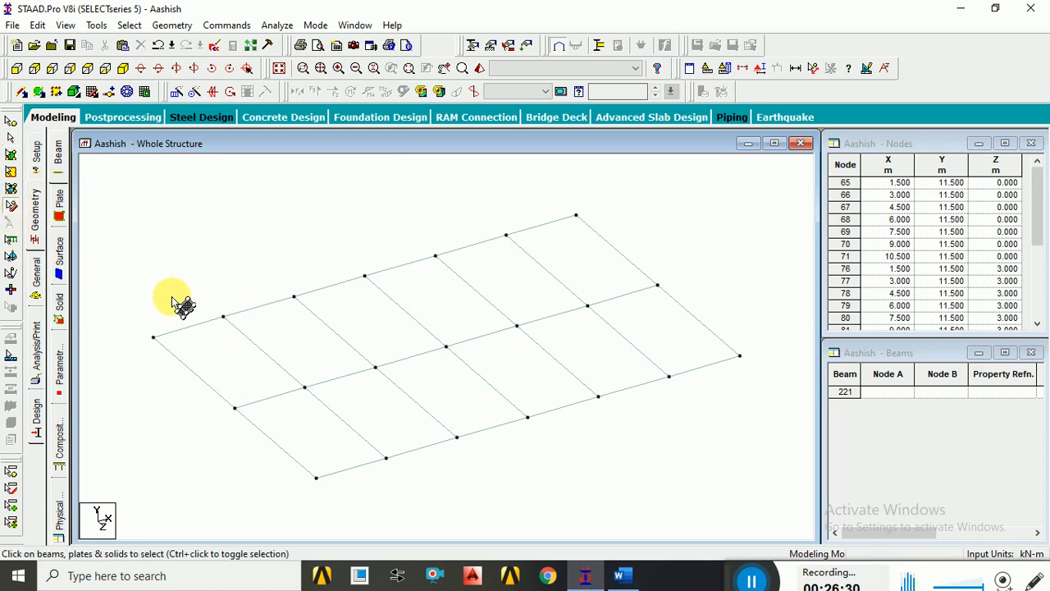
{"action": "key", "text": "ctrl+a"}
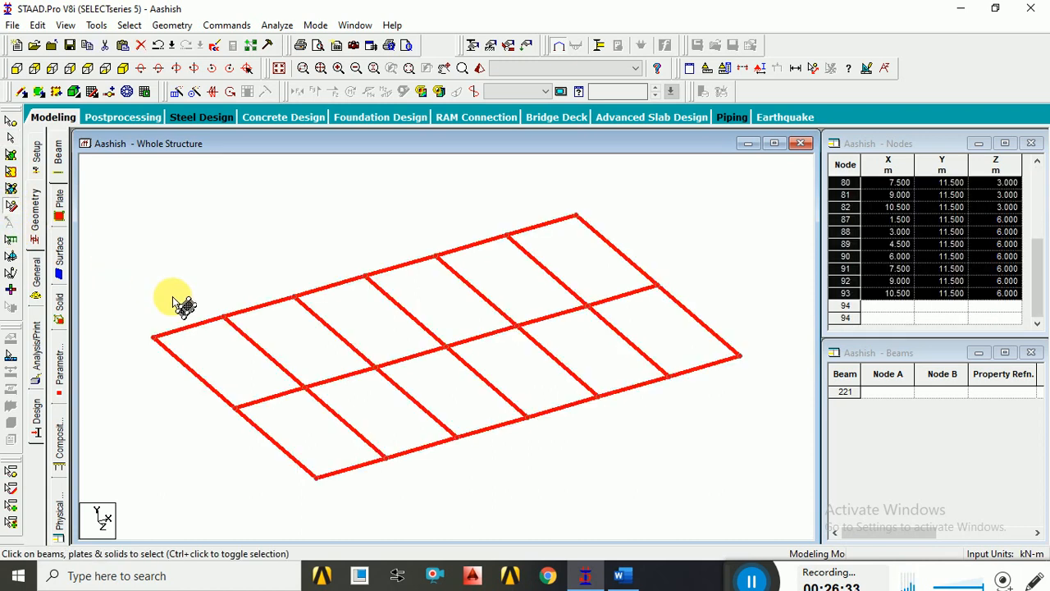
{"action": "key", "text": "Delete"}
{"action": "key", "text": "Return"}
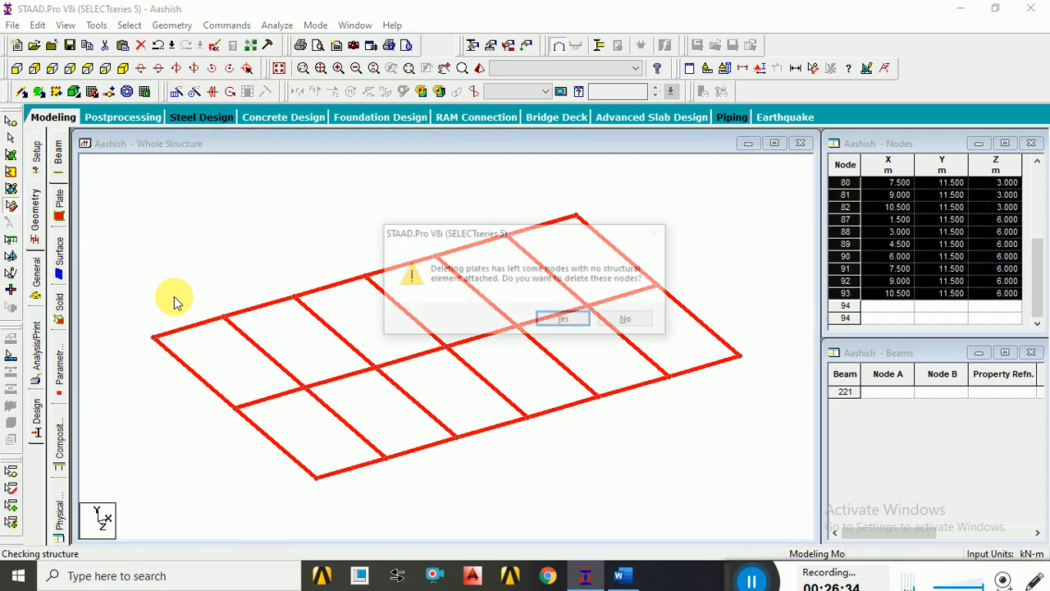
{"action": "key", "text": "Return"}
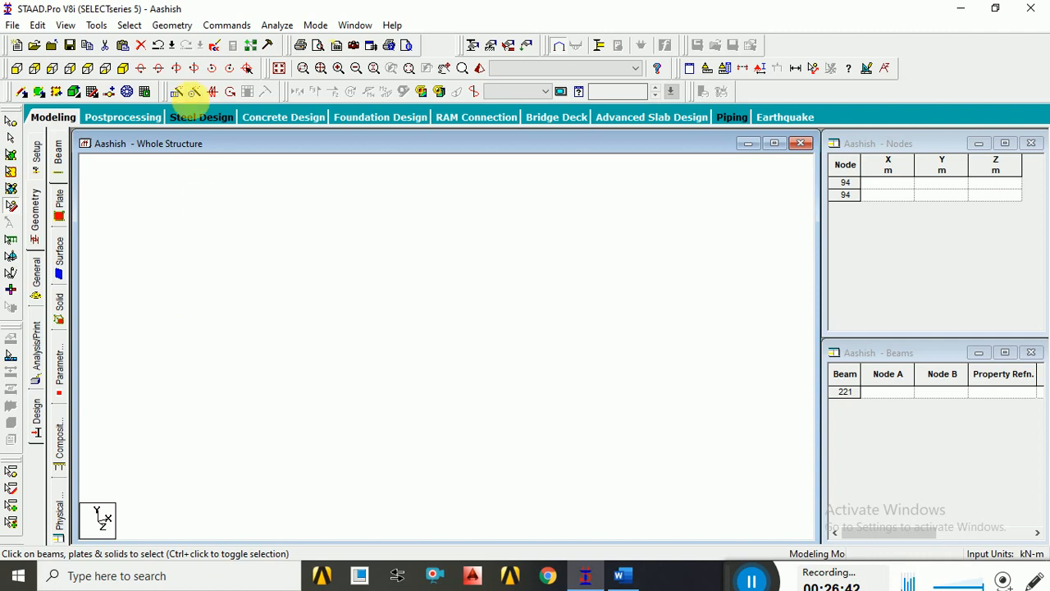
Start a Grid Frame prototype from the Structure Wizard's Frame Models, with a height of 9 m and a width of 6 m.
{"action": "left_click", "coordinate": [172, 24]}
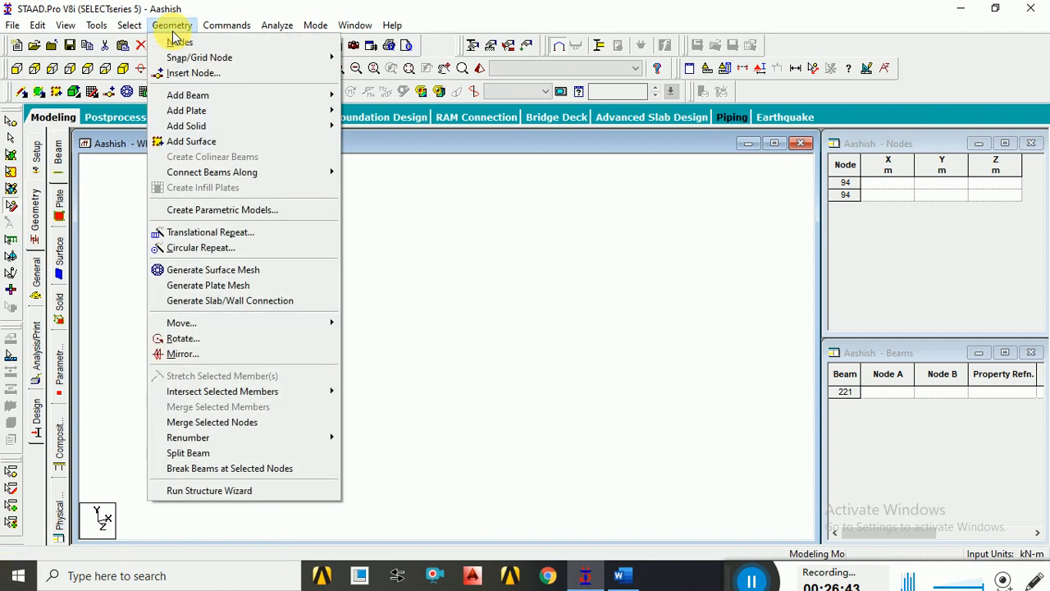
{"action": "left_click", "coordinate": [239, 489]}
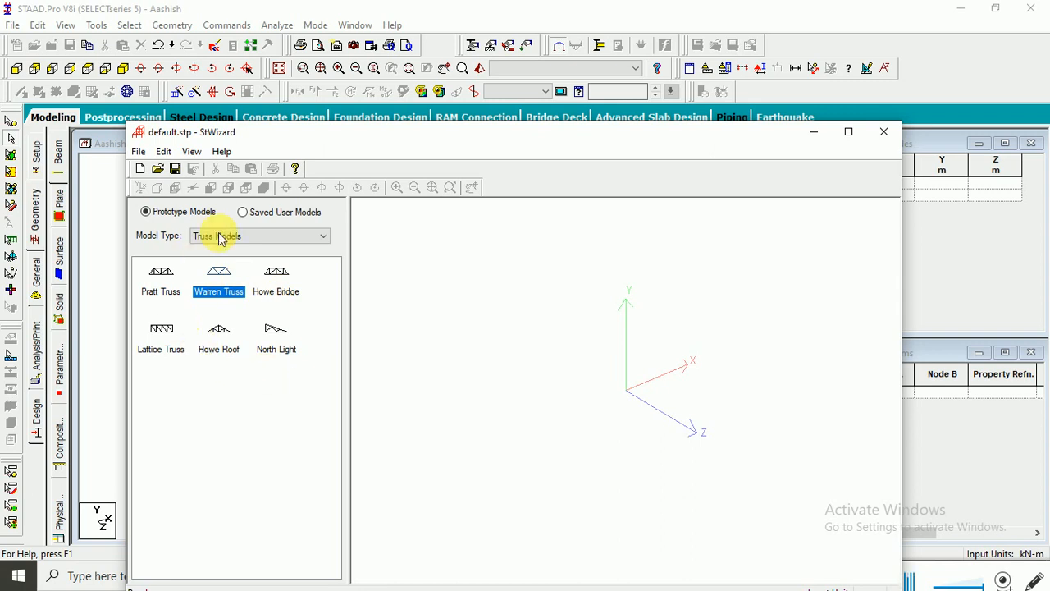
{"action": "left_click", "coordinate": [273, 239]}
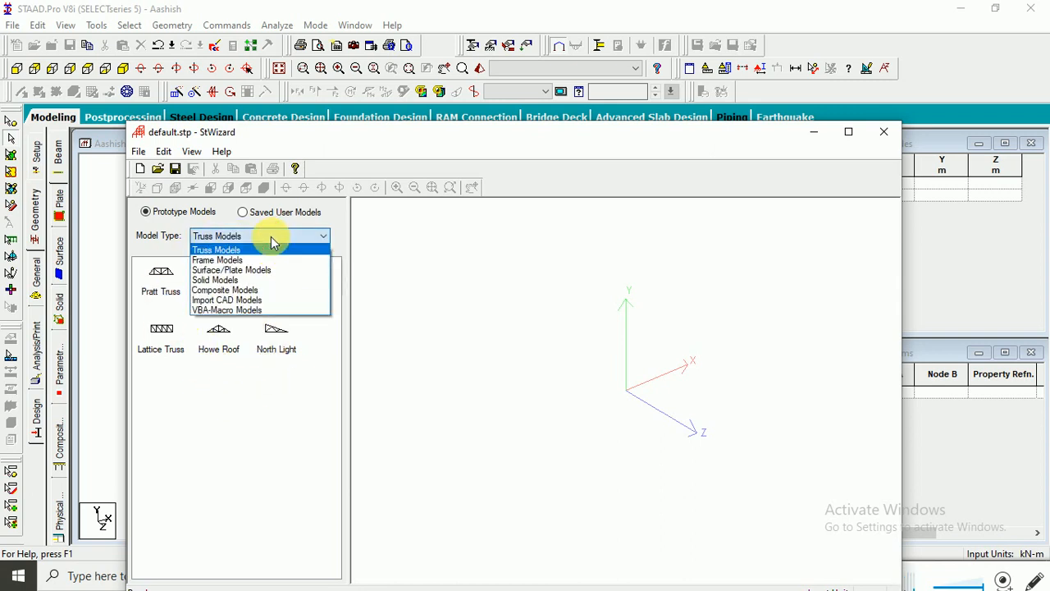
{"action": "left_click", "coordinate": [218, 260]}
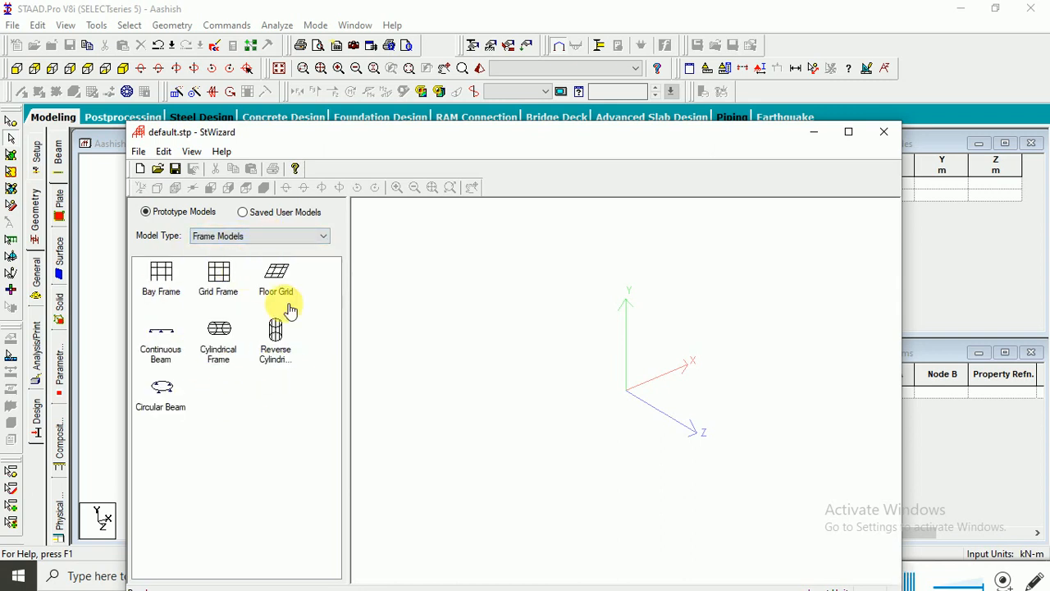
{"action": "double_click", "coordinate": [218, 274]}
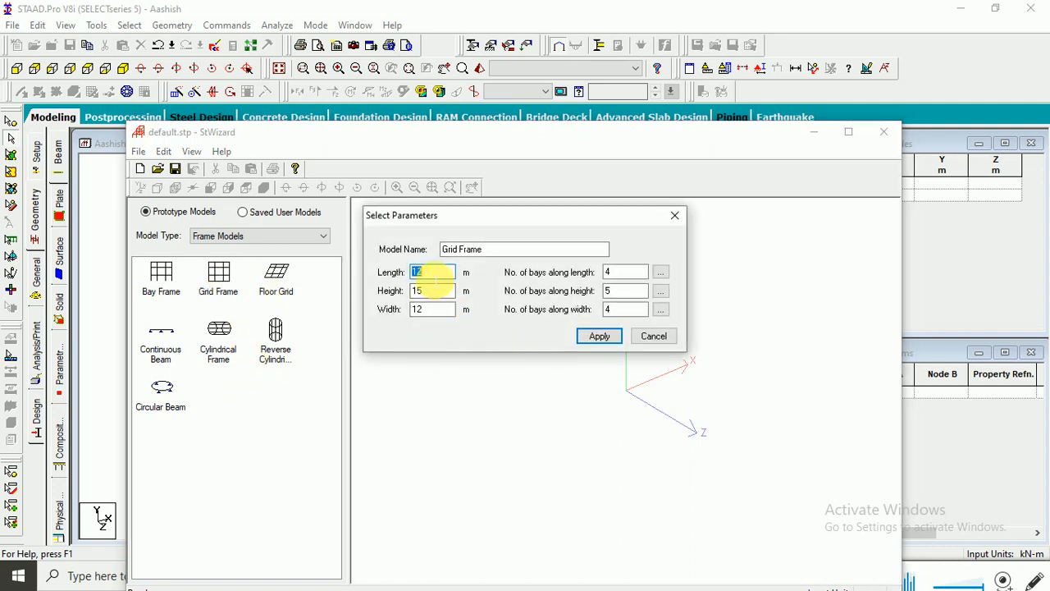
{"action": "type", "text": "9"}
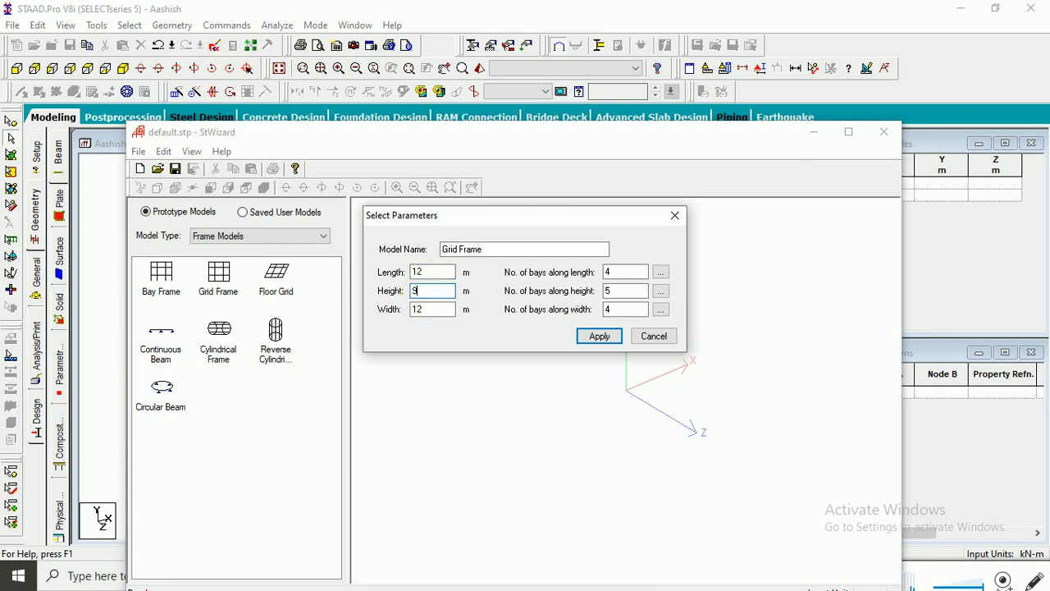
{"action": "left_click", "coordinate": [430, 310]}
{"action": "double_click", "coordinate": [420, 311]}
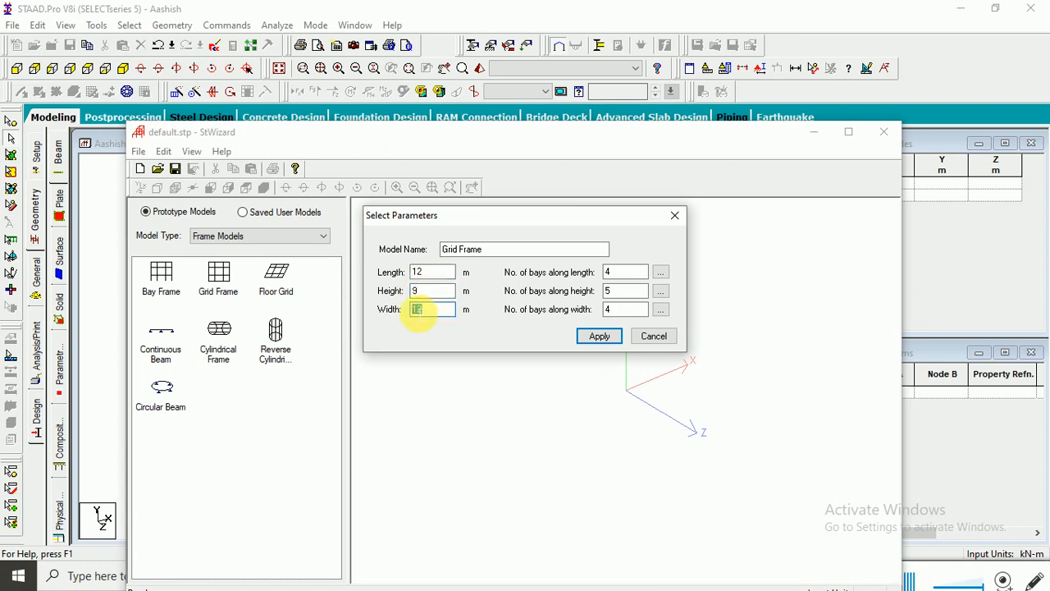
Give the grid frame 3 bays along its height and 2 along its width, and generate the prototype.
{"action": "double_click", "coordinate": [617, 291]}
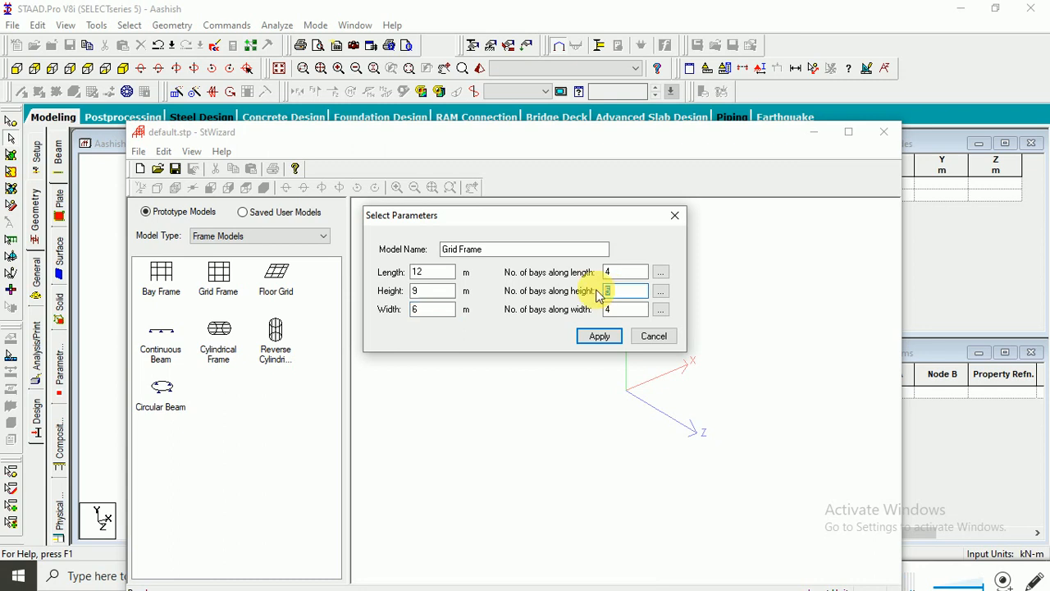
{"action": "type", "text": "6"}
{"action": "key", "text": "Return"}
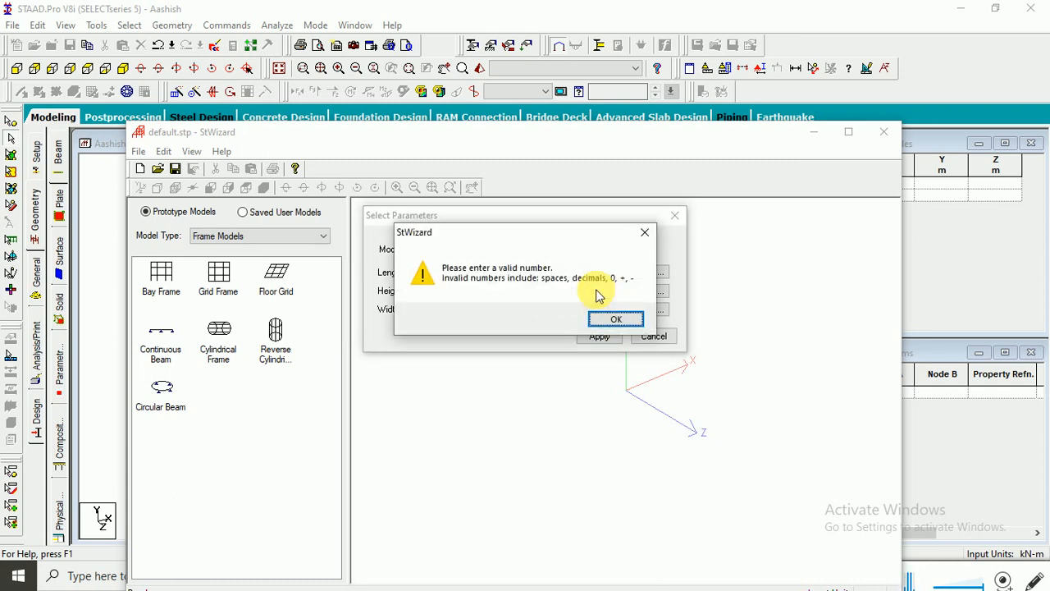
{"action": "left_click", "coordinate": [621, 320]}
{"action": "type", "text": "3"}
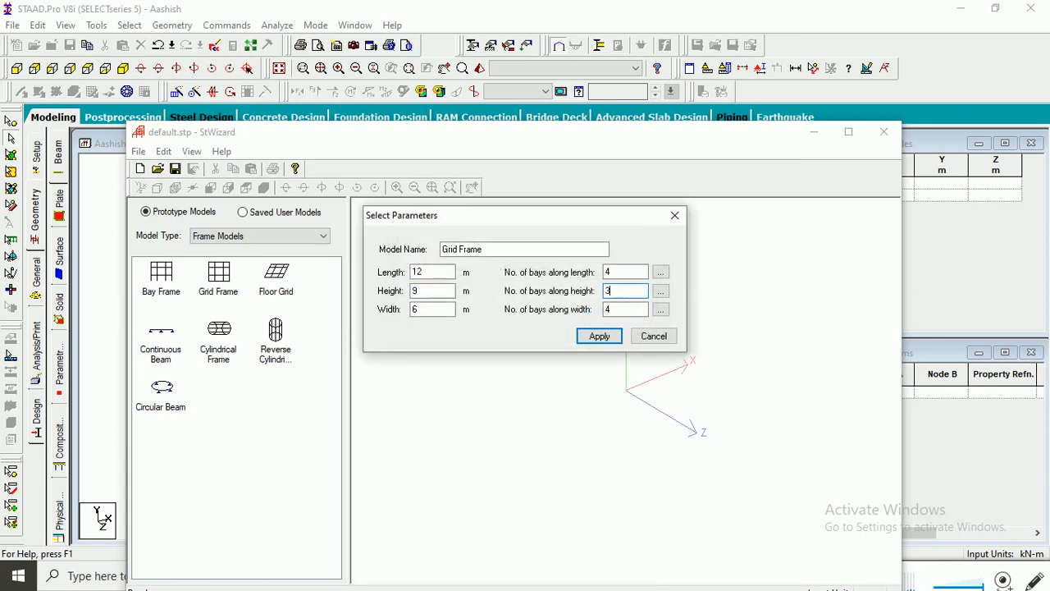
{"action": "double_click", "coordinate": [621, 310]}
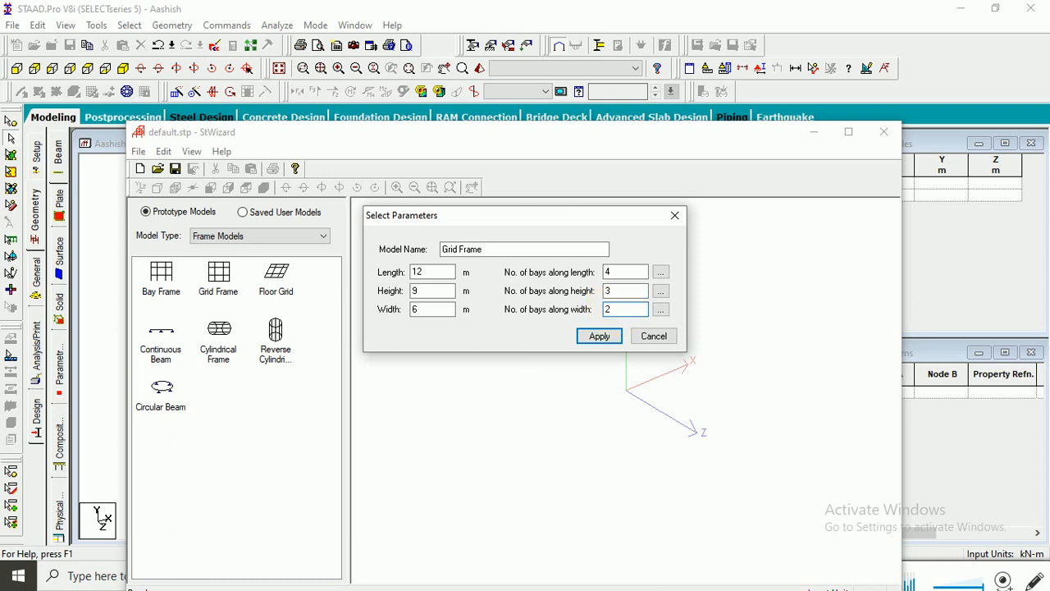
{"action": "left_click", "coordinate": [601, 337]}
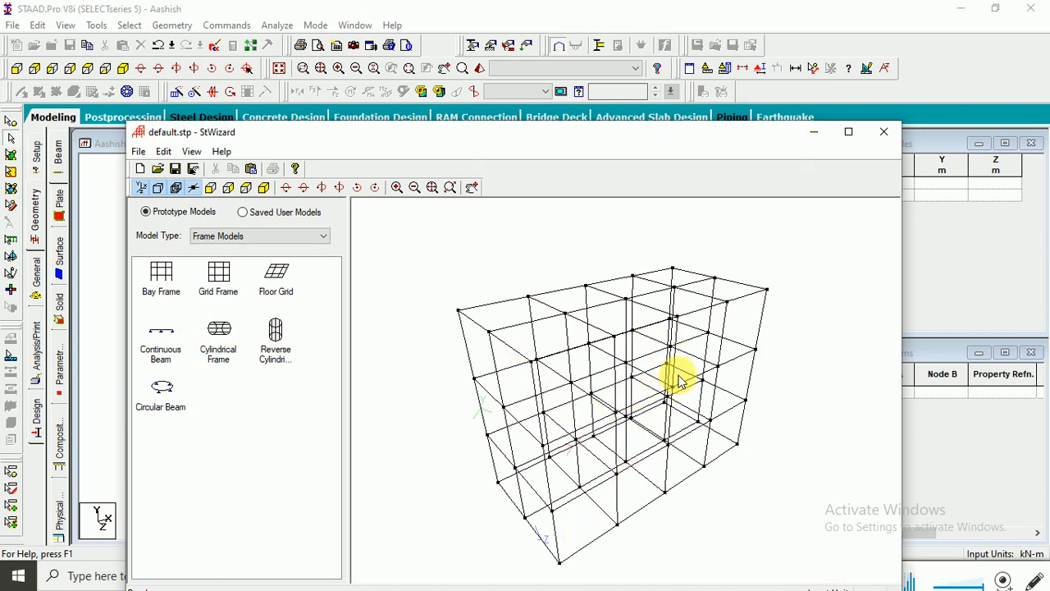
Close the Structure Wizard and transfer the grid frame prototype into the STAAD.Pro model.
{"action": "left_click", "coordinate": [848, 131]}
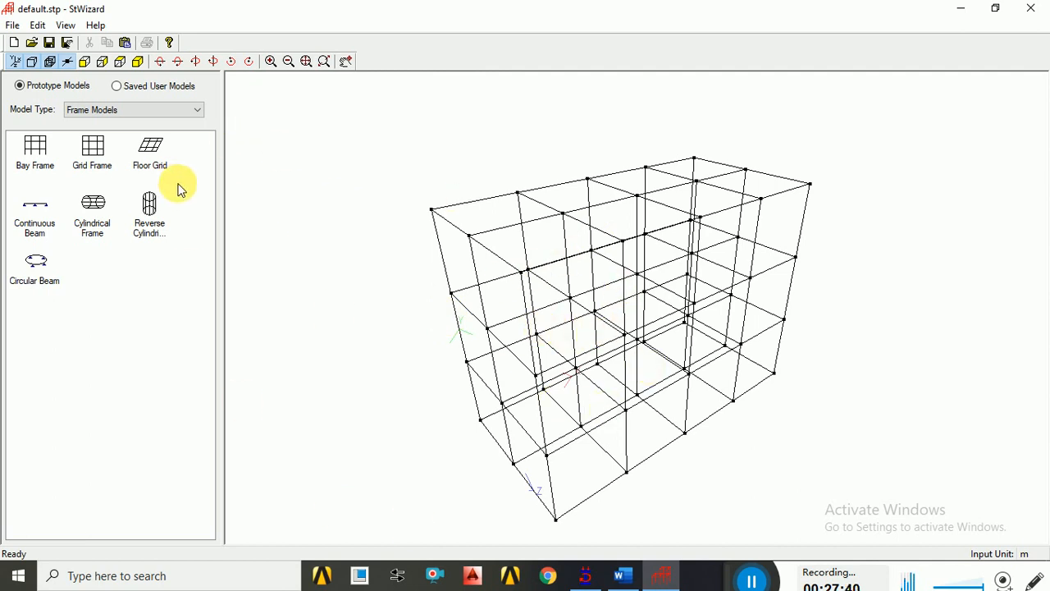
{"action": "left_click", "coordinate": [175, 112]}
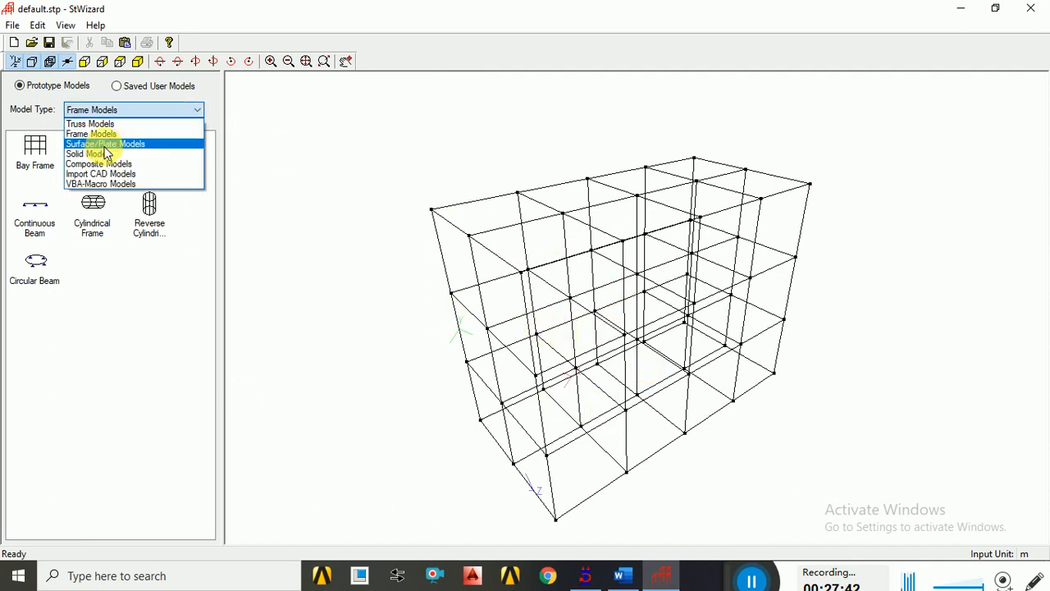
{"action": "left_click", "coordinate": [299, 256]}
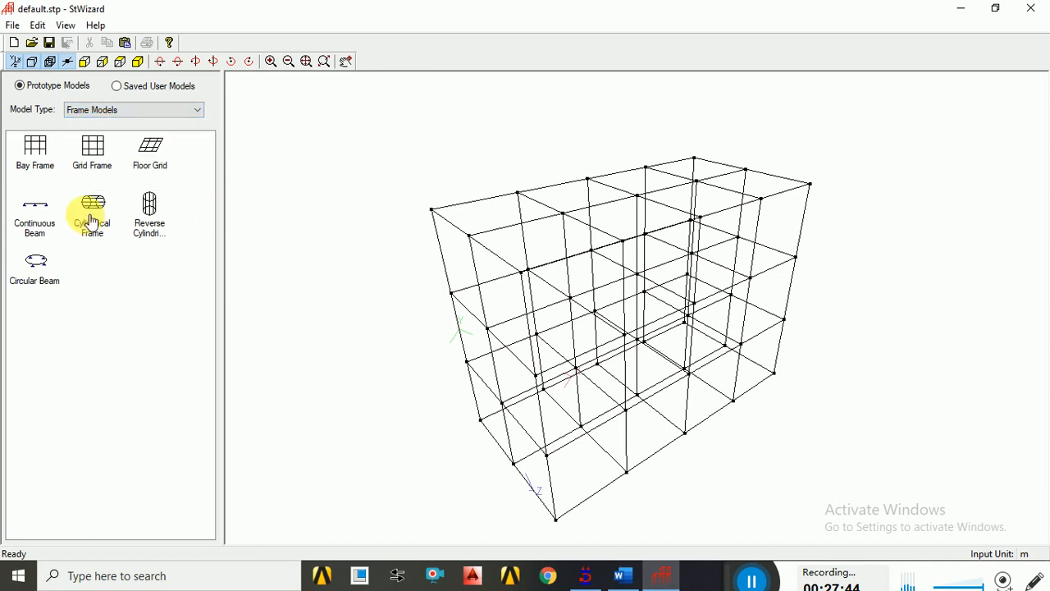
{"action": "left_click", "coordinate": [94, 207]}
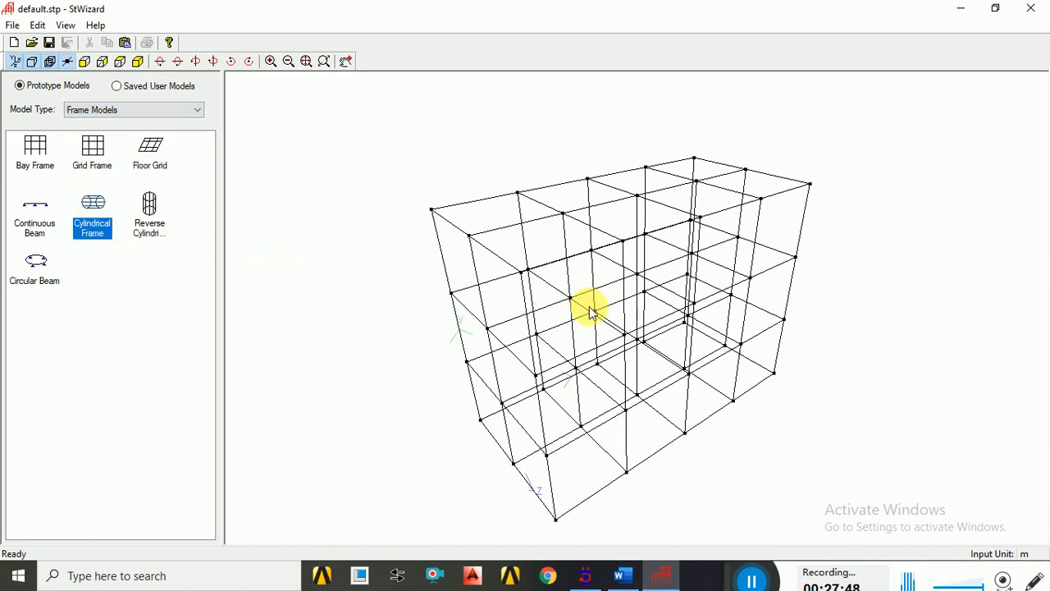
{"action": "left_click", "coordinate": [1031, 9]}
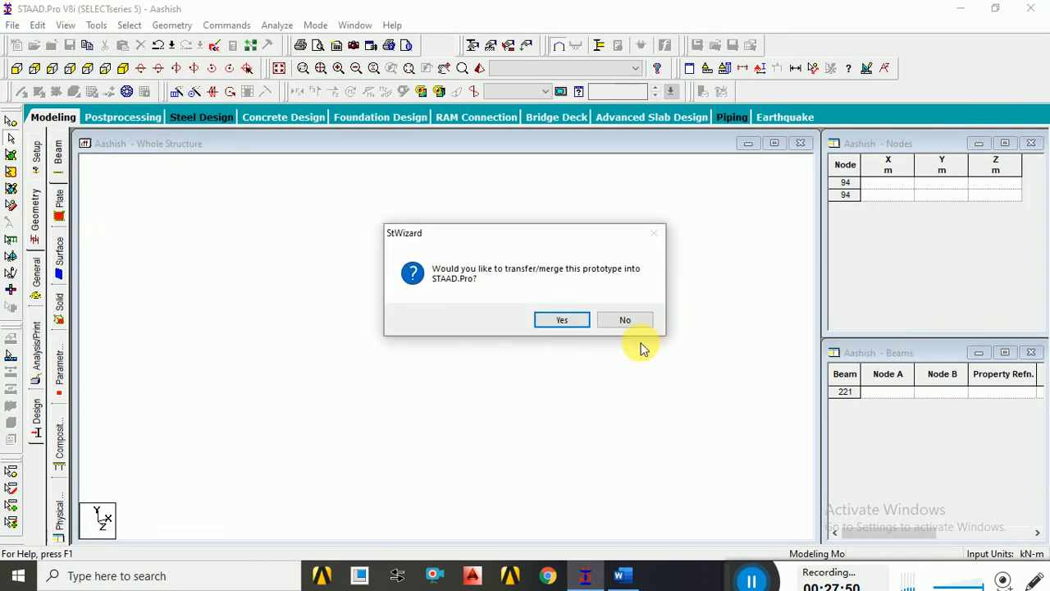
{"action": "left_click", "coordinate": [584, 324]}
{"action": "left_click", "coordinate": [599, 224]}
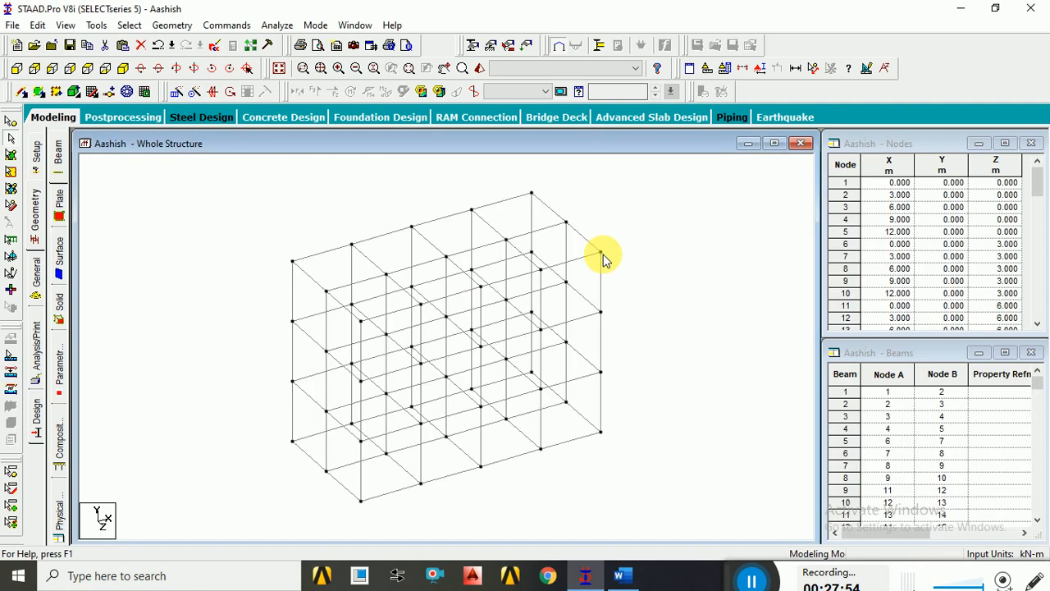
Generate a Cylindrical Frame prototype in the Structure Wizard with a 5 m radius, 3 bays along its length and 6 around its periphery.
{"action": "left_click", "coordinate": [171, 25]}
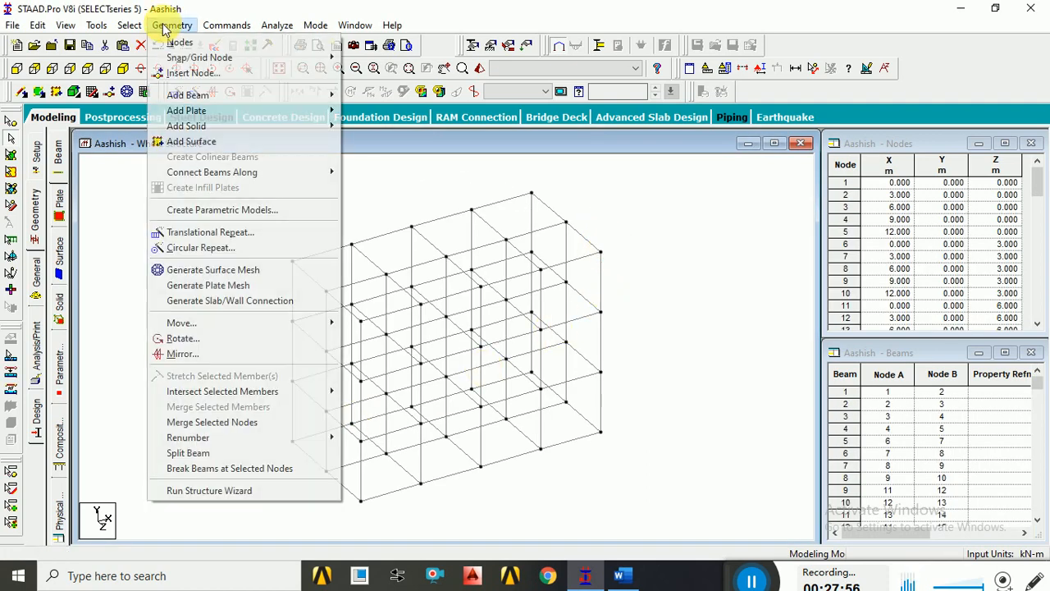
{"action": "left_click", "coordinate": [231, 493]}
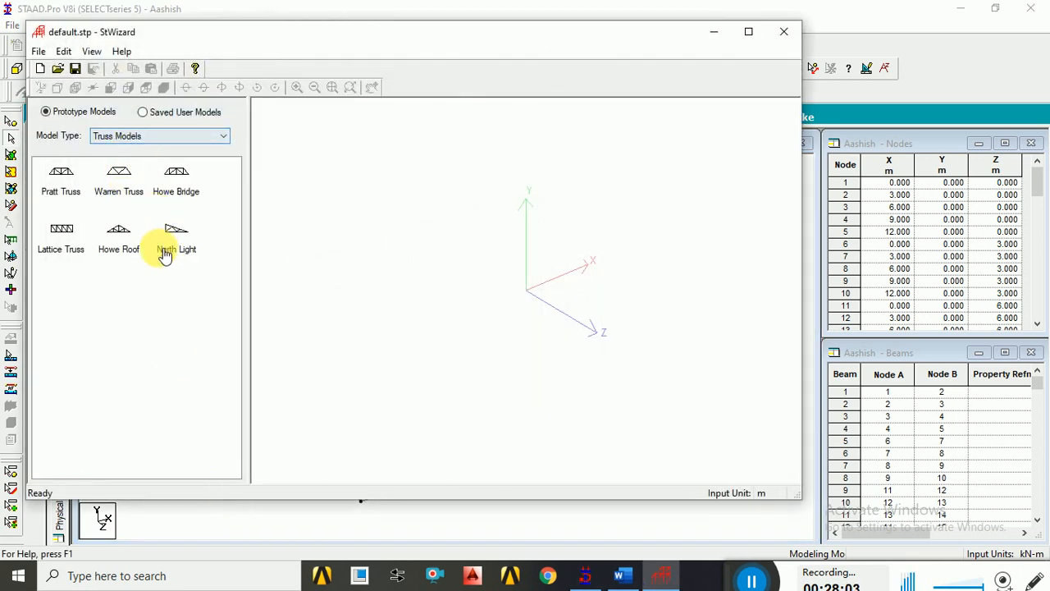
{"action": "left_click", "coordinate": [133, 138]}
{"action": "left_click", "coordinate": [129, 160]}
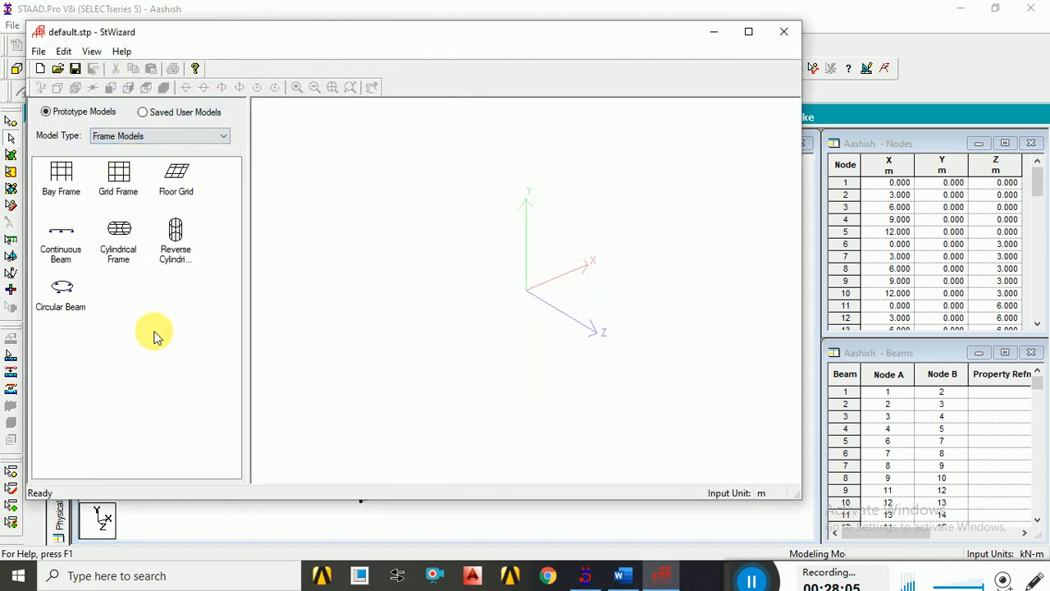
{"action": "left_click", "coordinate": [181, 237]}
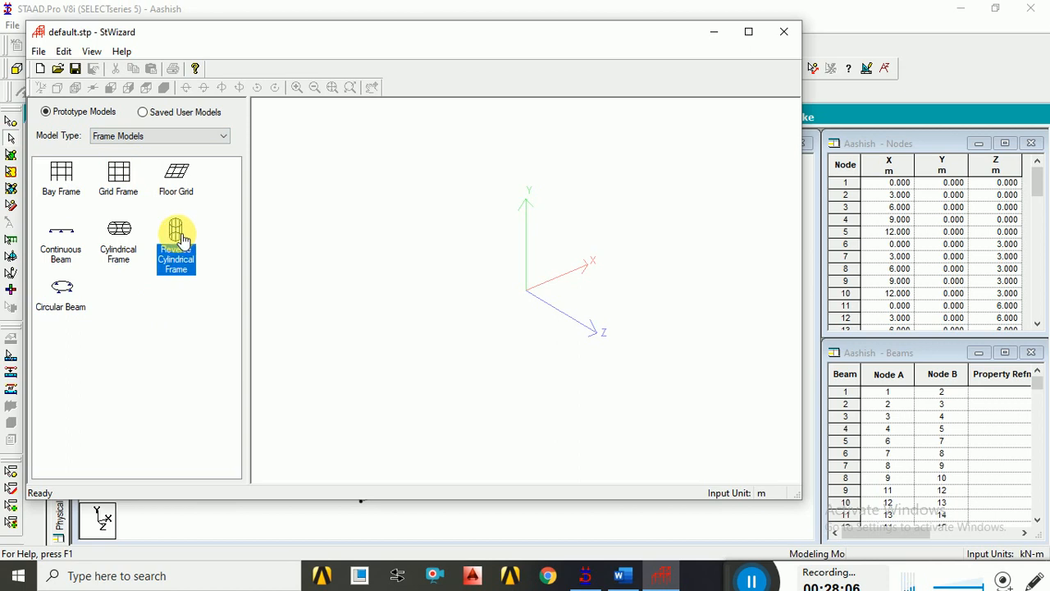
{"action": "double_click", "coordinate": [124, 238]}
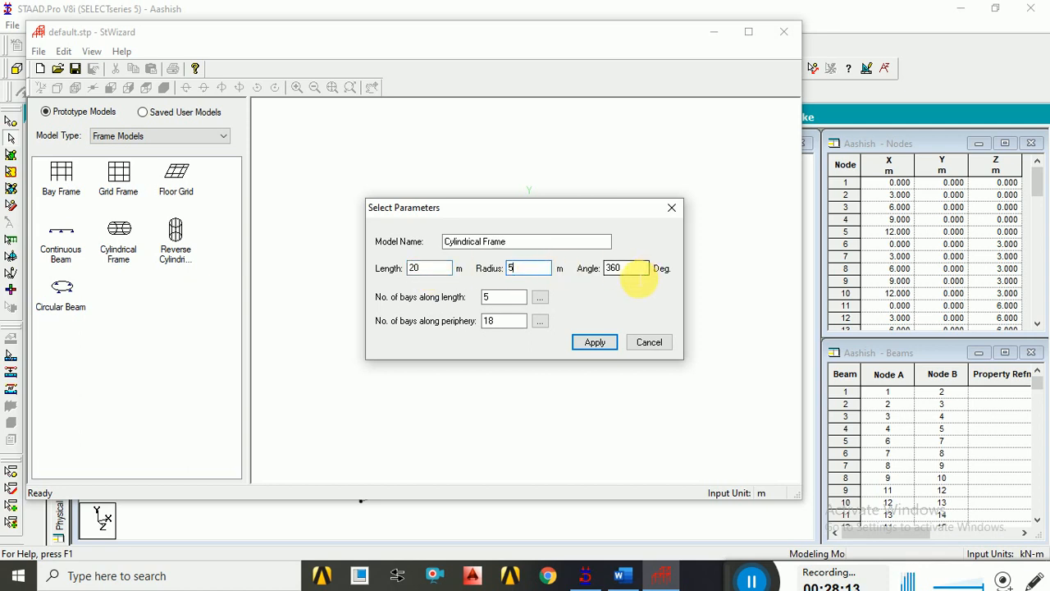
{"action": "left_click", "coordinate": [634, 279]}
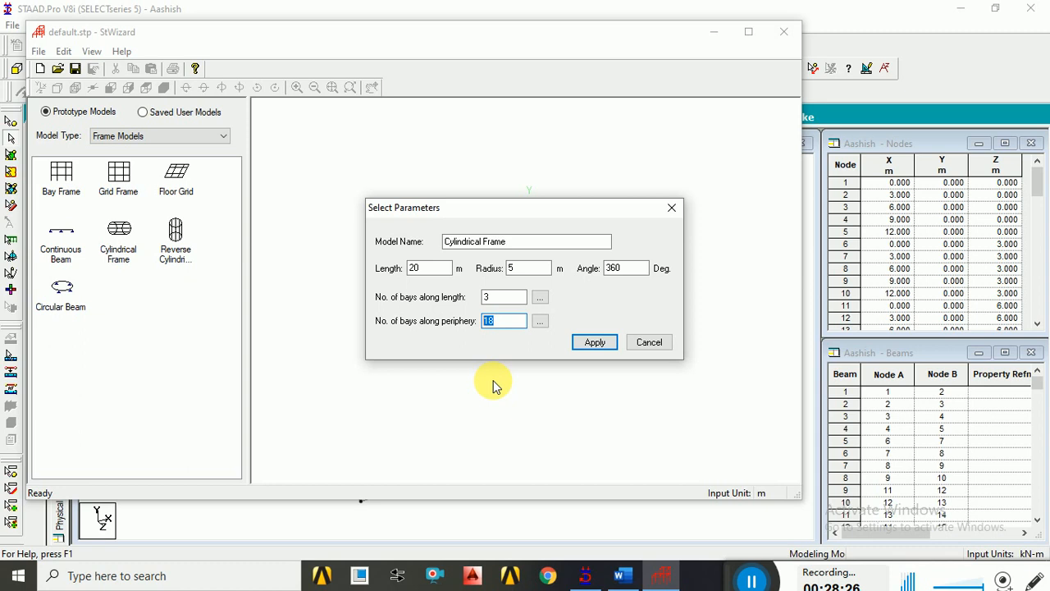
{"action": "left_click", "coordinate": [588, 346]}
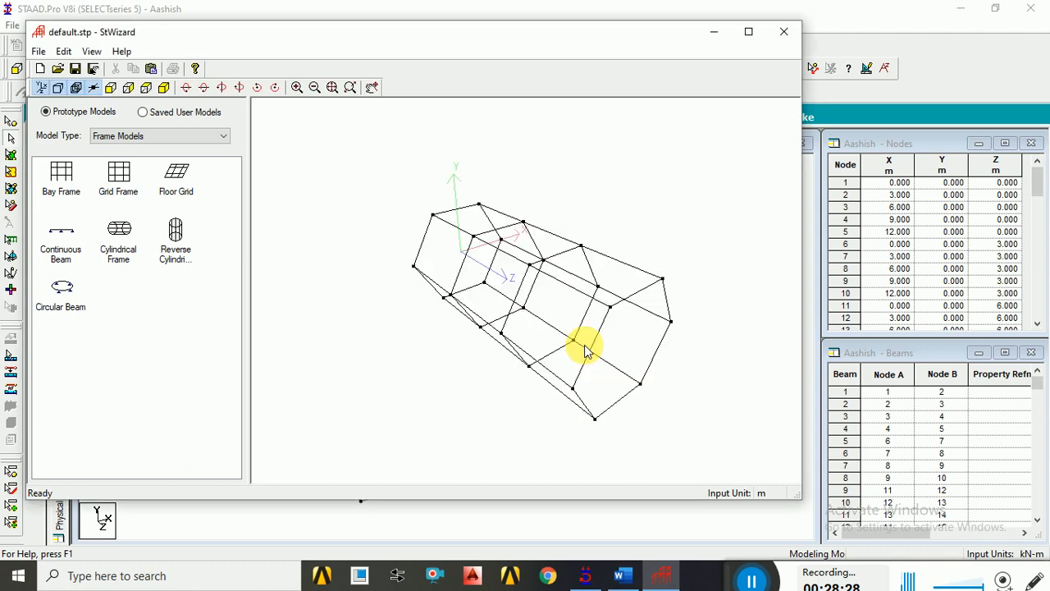
Examine the six-sided cylindrical frame prototype from several angles and close the Structure Wizard without transferring it into the model.
{"action": "left_click_drag", "start_coordinate": [632, 369], "coordinate": [476, 197]}
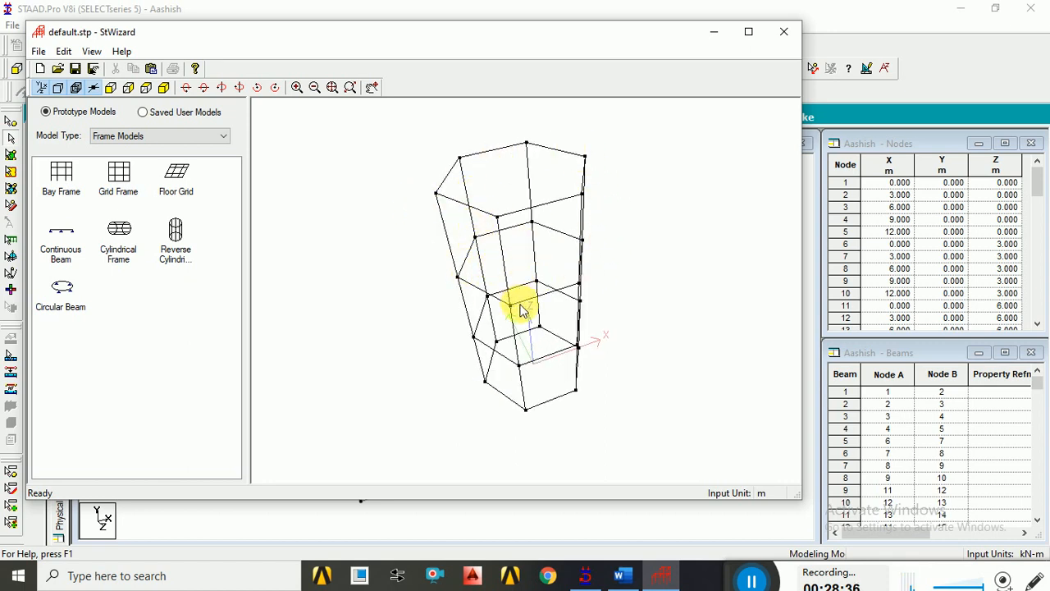
{"action": "left_click_drag", "start_coordinate": [485, 274], "coordinate": [515, 236]}
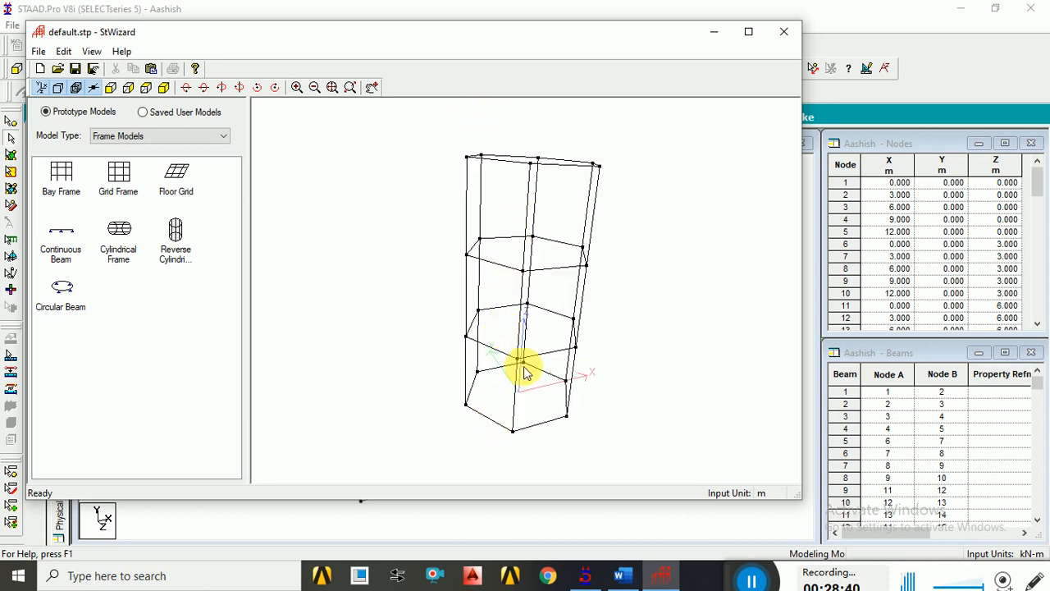
{"action": "left_click_drag", "start_coordinate": [549, 260], "coordinate": [460, 254]}
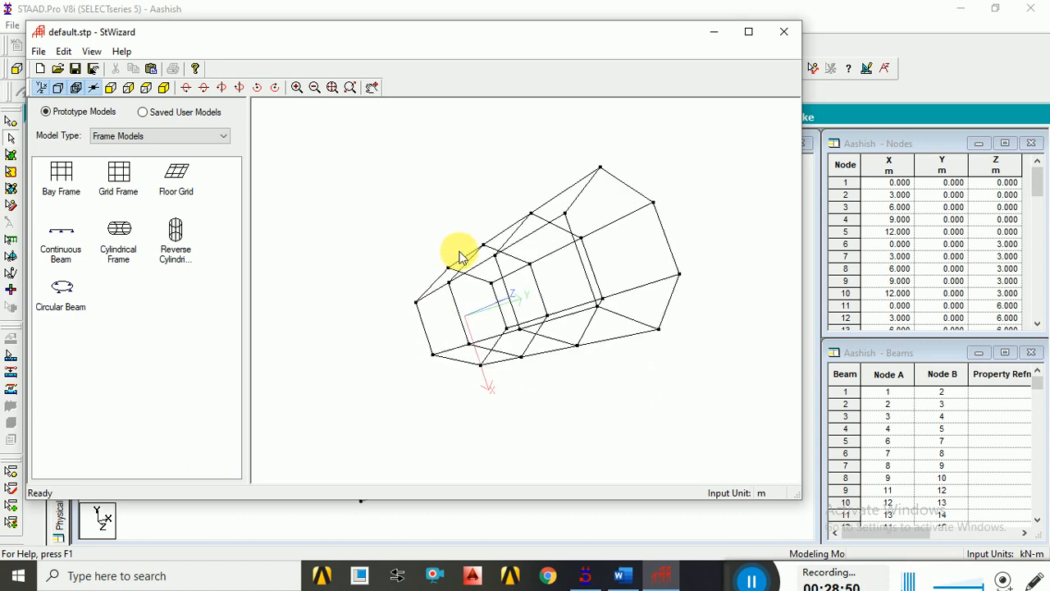
{"action": "left_click_drag", "start_coordinate": [482, 372], "coordinate": [437, 238]}
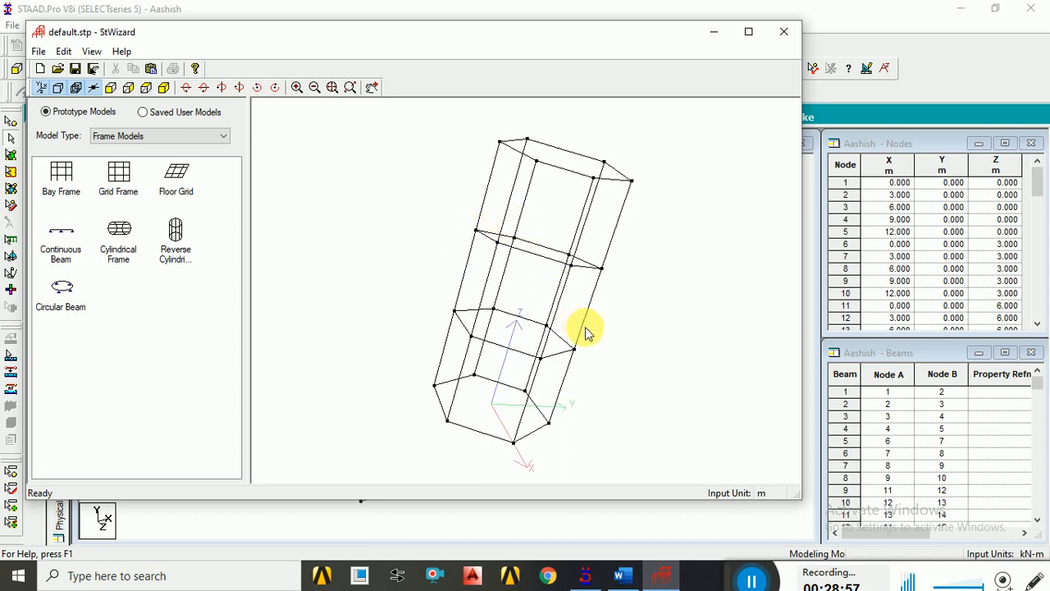
{"action": "left_click_drag", "start_coordinate": [501, 197], "coordinate": [544, 216]}
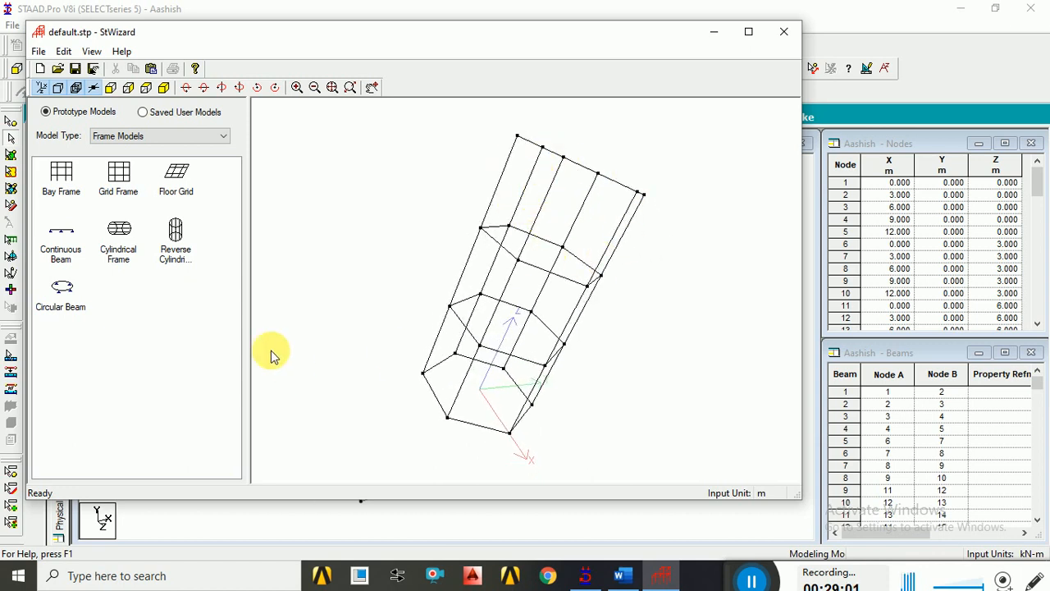
{"action": "left_click", "coordinate": [784, 31]}
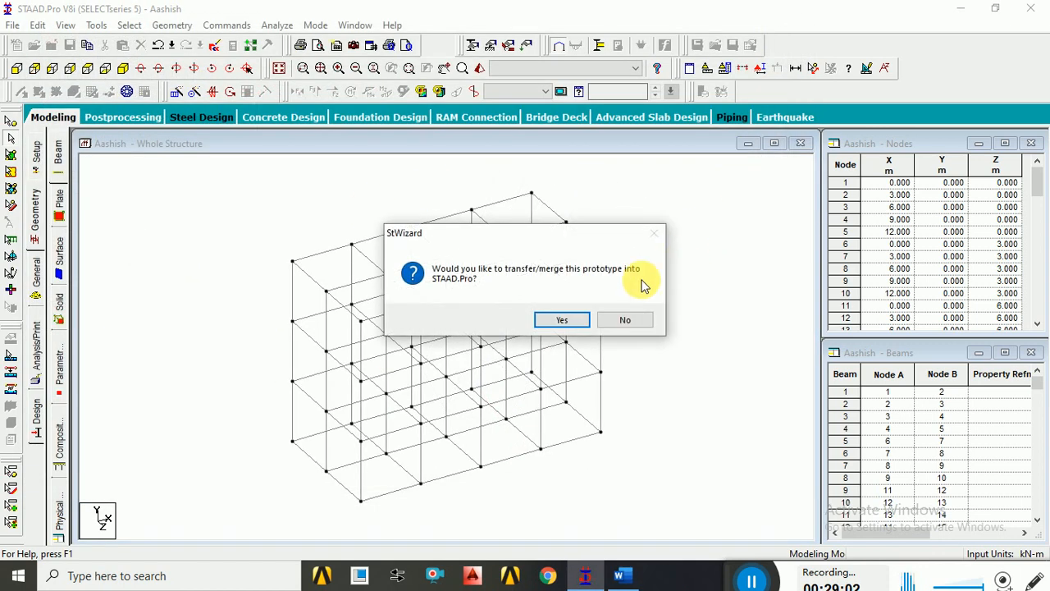
{"action": "left_click", "coordinate": [624, 321]}
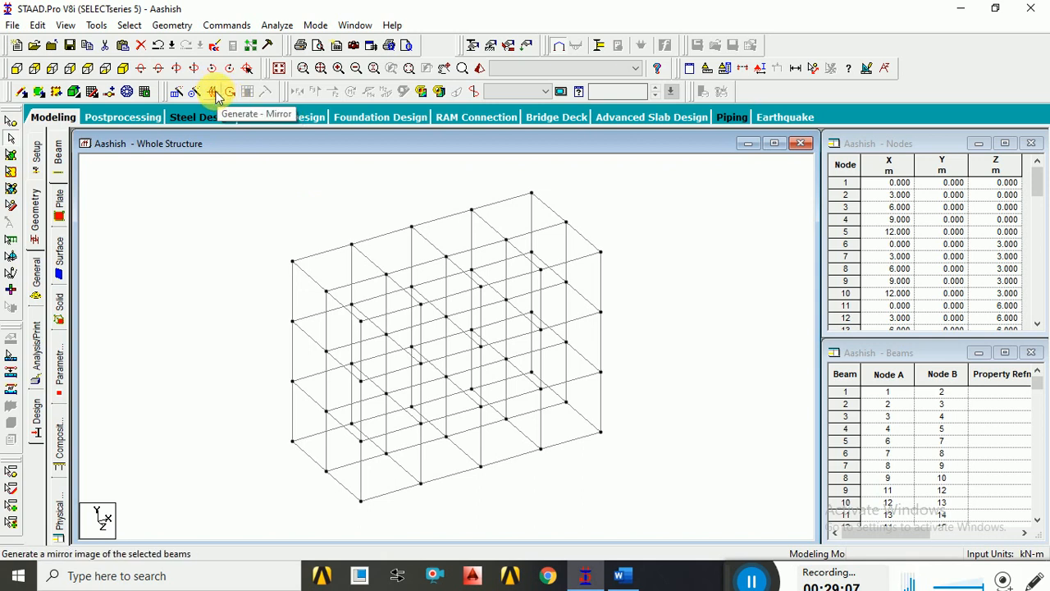
Generate a Cylindrical Frame prototype in the Structure Wizard, 20 m long with a 5 m radius, 360° angle, 5 bays along its length and a densely divided periphery.
{"action": "left_click", "coordinate": [172, 25]}
{"action": "left_click", "coordinate": [234, 490]}
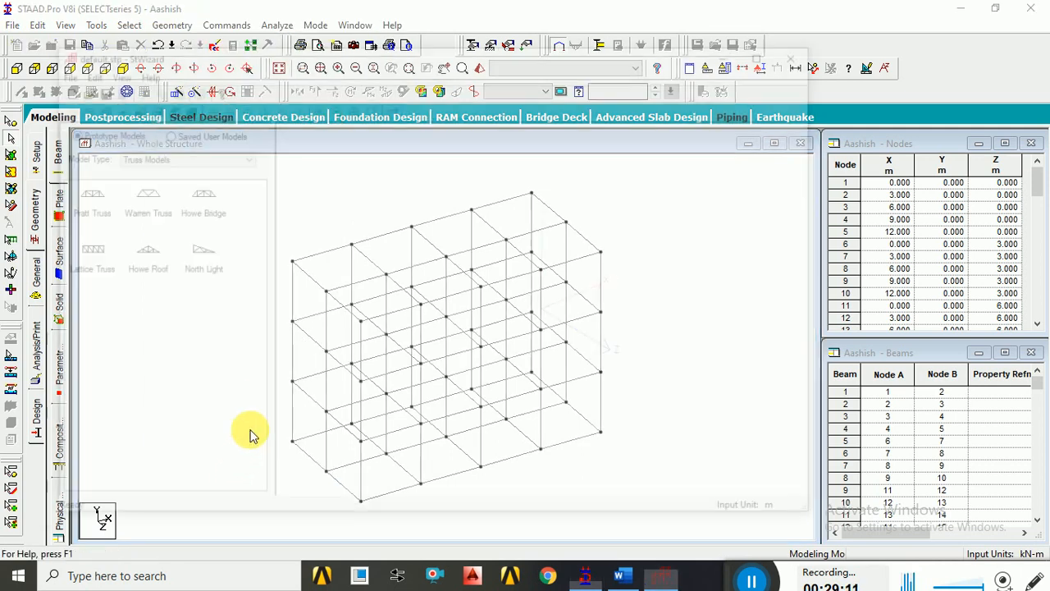
{"action": "left_click", "coordinate": [148, 156]}
{"action": "left_click", "coordinate": [143, 171]}
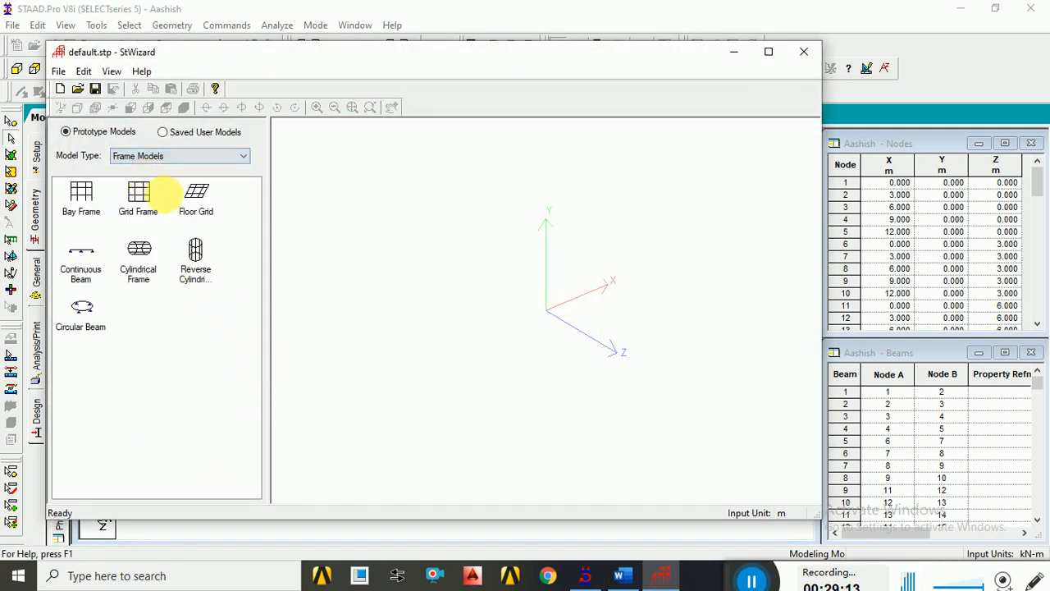
{"action": "double_click", "coordinate": [140, 256]}
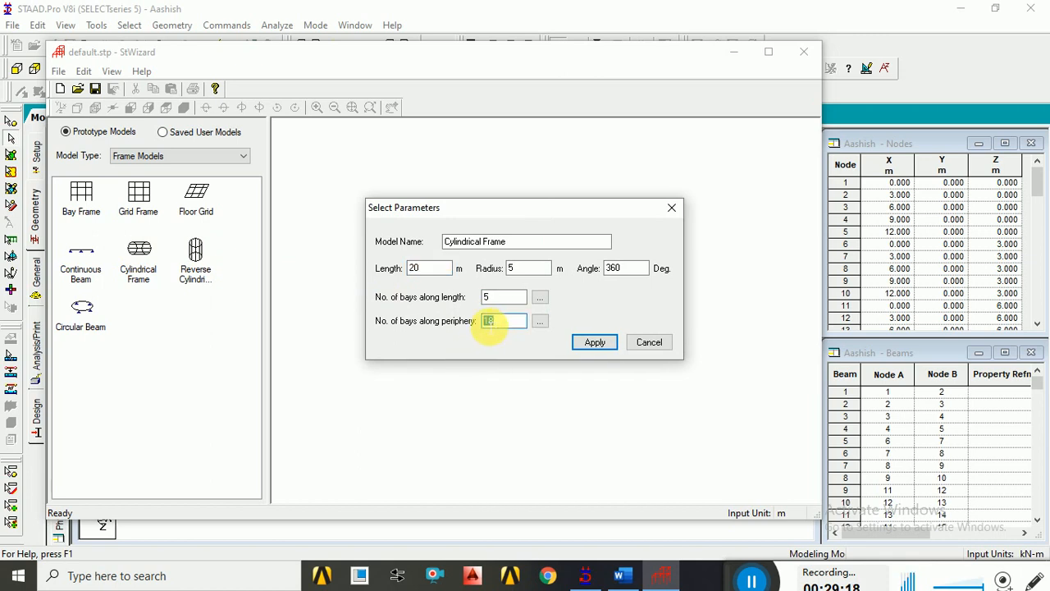
{"action": "left_click", "coordinate": [595, 342]}
{"action": "left_click_drag", "start_coordinate": [645, 422], "coordinate": [581, 306]}
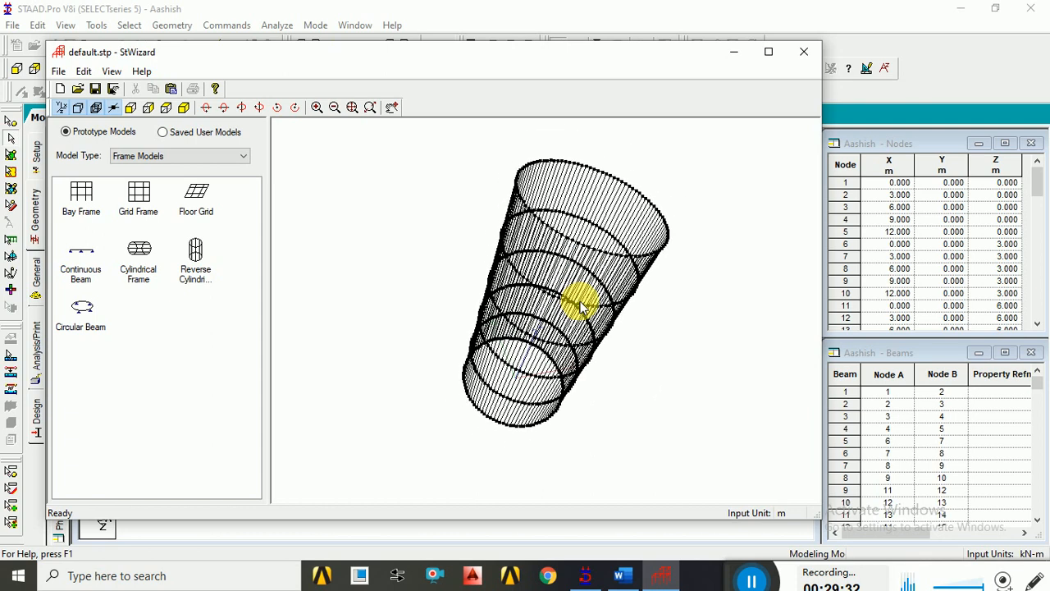
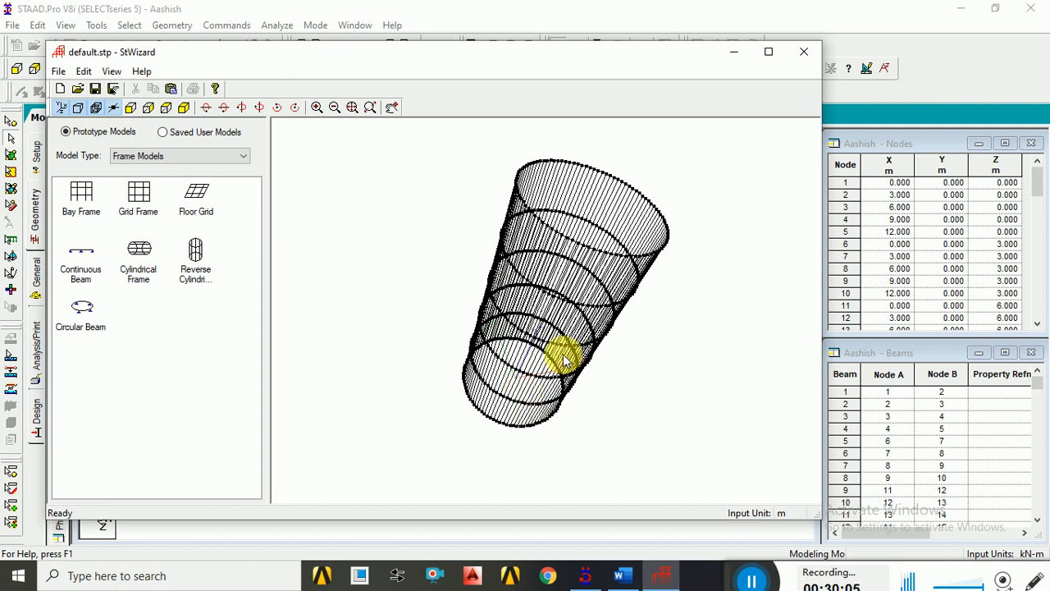
Examine the closely spaced members and rings of the cylindrical frame prototype at different magnifications.
{"action": "scroll", "coordinate": [564, 356], "scroll_direction": "down", "scroll_amount": 1}
{"action": "scroll", "coordinate": [563, 356], "scroll_direction": "up", "scroll_amount": 2}
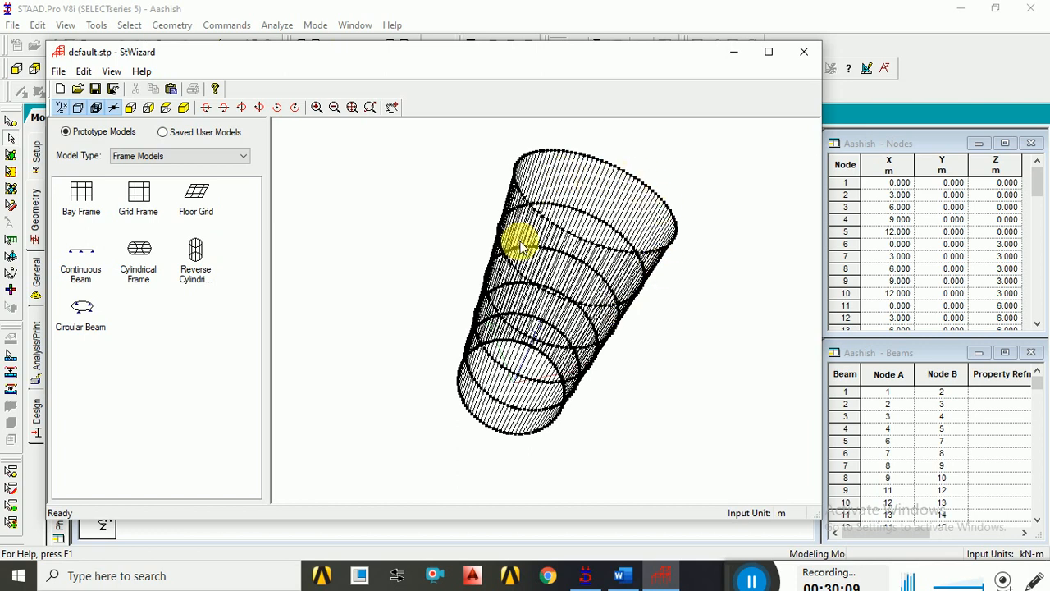
{"action": "scroll", "coordinate": [628, 310], "scroll_direction": "up", "scroll_amount": 5}
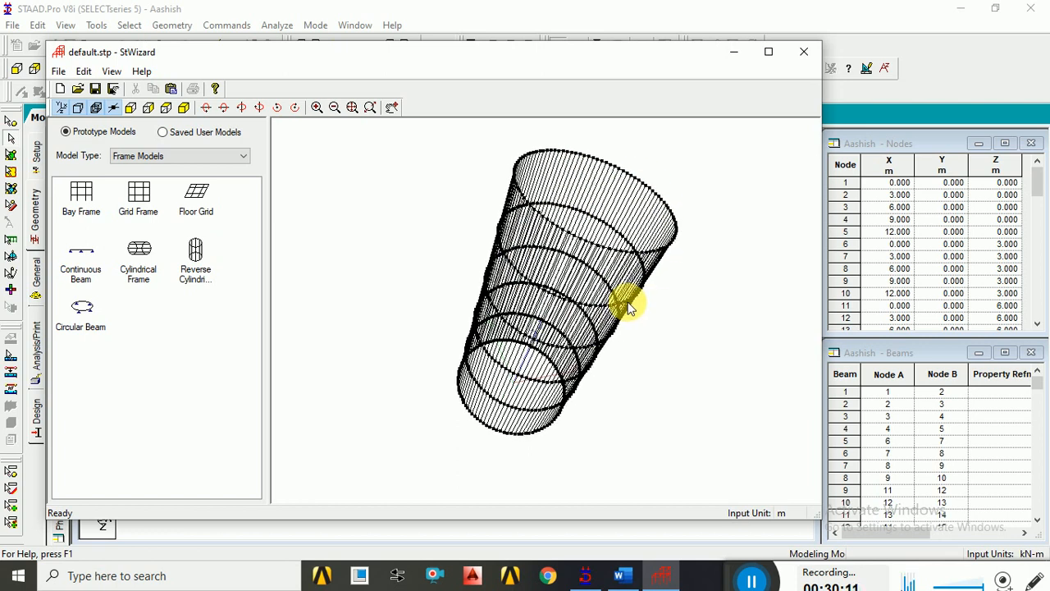
{"action": "scroll", "coordinate": [626, 316], "scroll_direction": "up", "scroll_amount": 3}
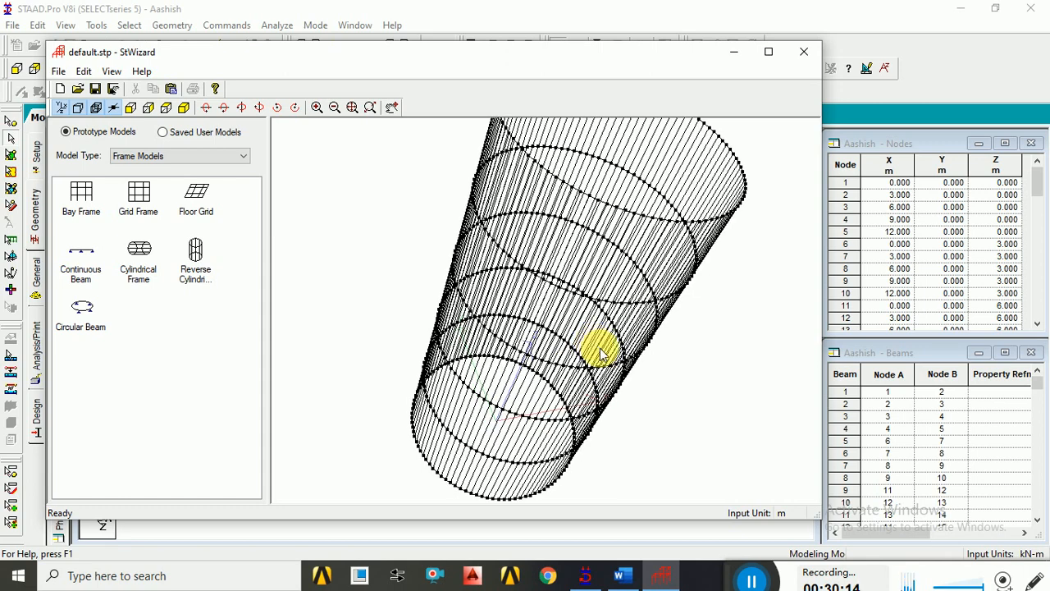
{"action": "scroll", "coordinate": [603, 351], "scroll_direction": "up", "scroll_amount": 3}
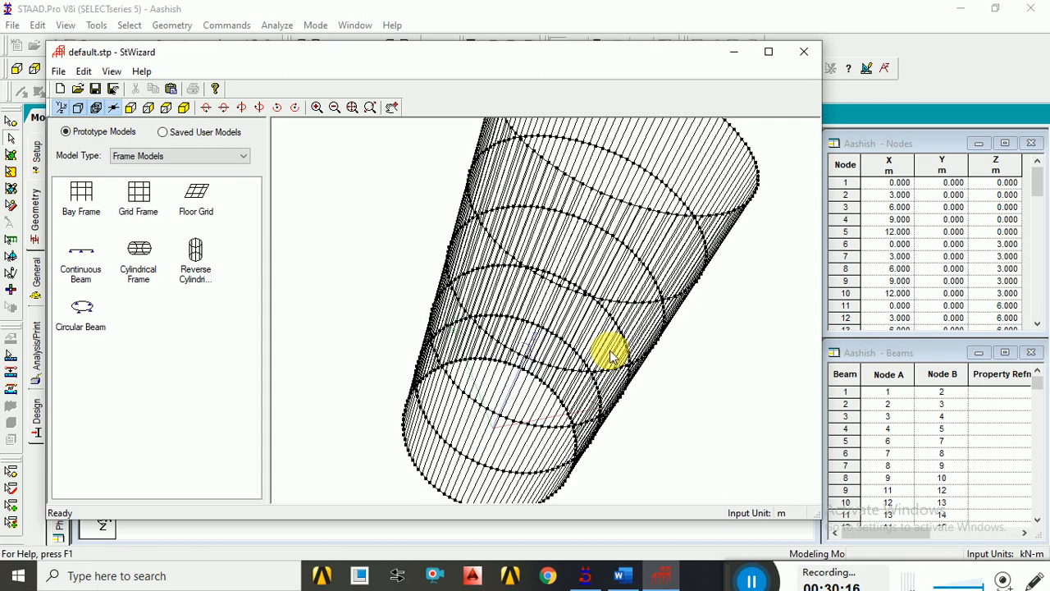
{"action": "scroll", "coordinate": [611, 354], "scroll_direction": "up", "scroll_amount": 3}
{"action": "scroll", "coordinate": [611, 355], "scroll_direction": "down", "scroll_amount": 5}
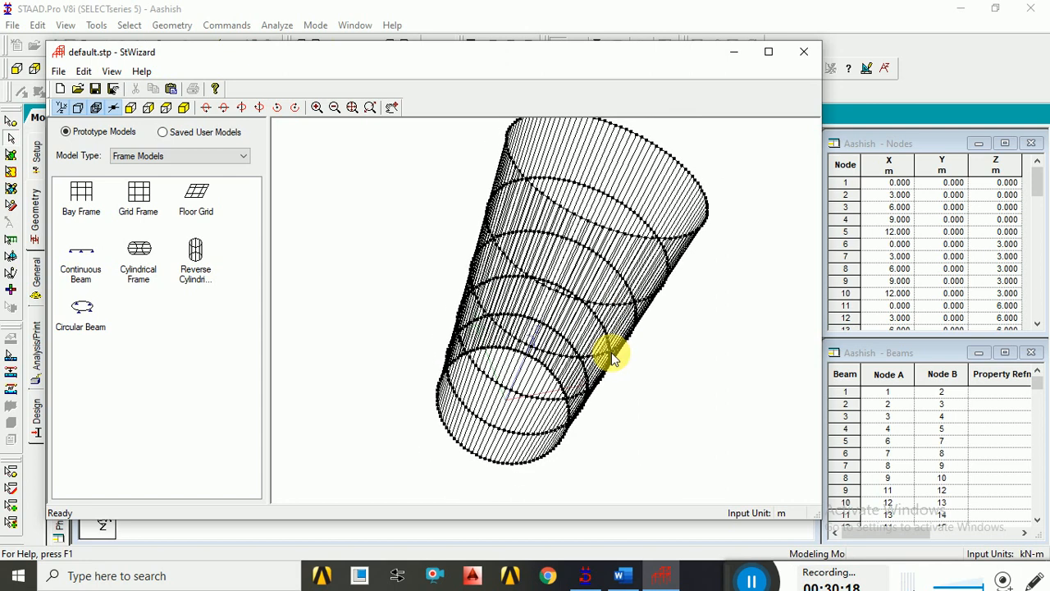
{"action": "scroll", "coordinate": [611, 352], "scroll_direction": "down", "scroll_amount": 4}
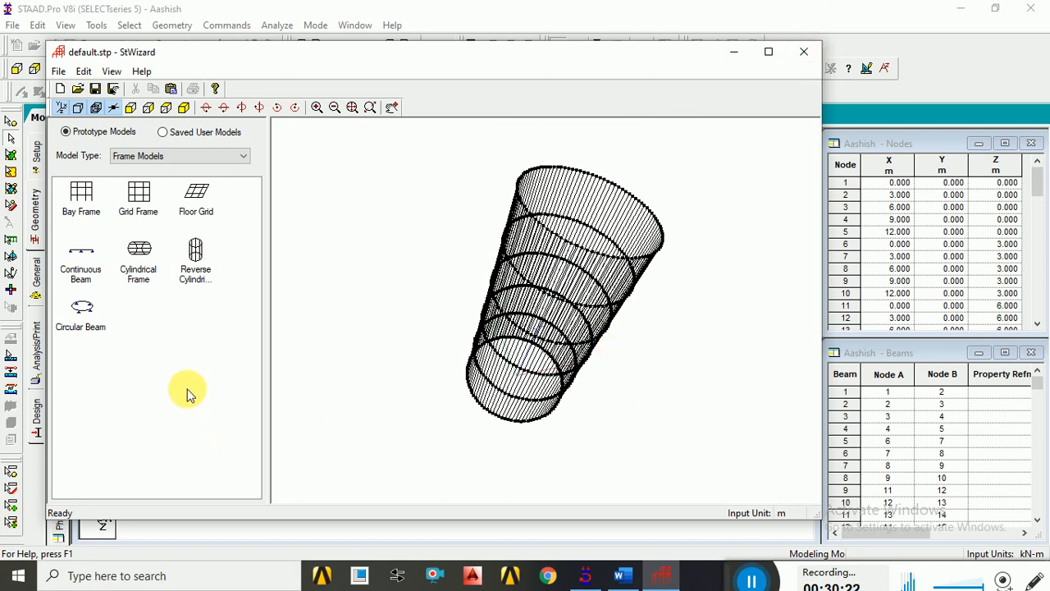
Review the Solid Models and Surface/Plate Models prototypes, including the Cylindrical Surface parameters, without generating anything.
{"action": "left_click", "coordinate": [153, 156]}
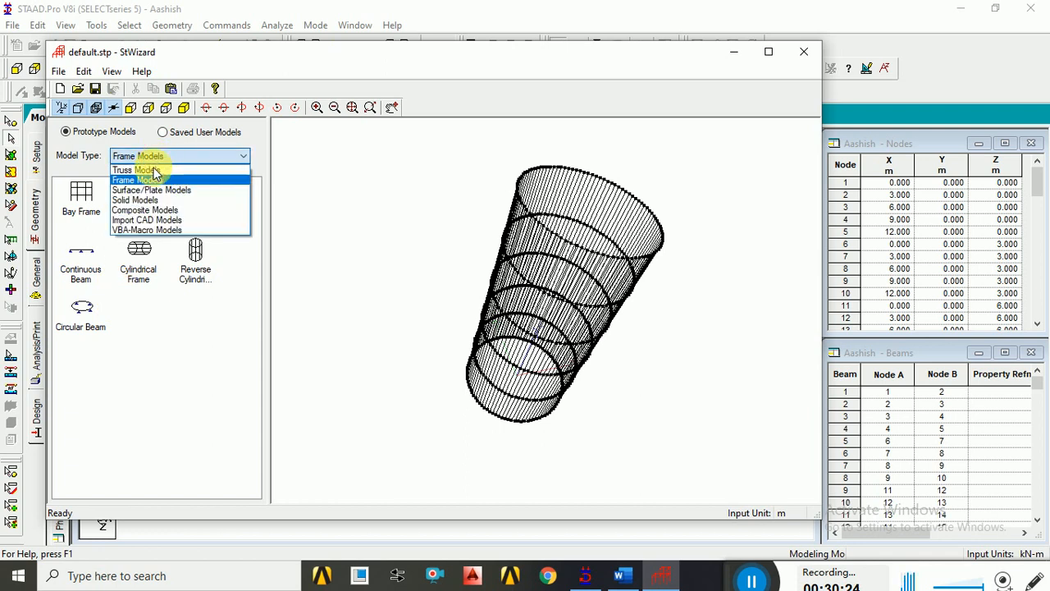
{"action": "left_click", "coordinate": [148, 201]}
{"action": "left_click", "coordinate": [85, 201]}
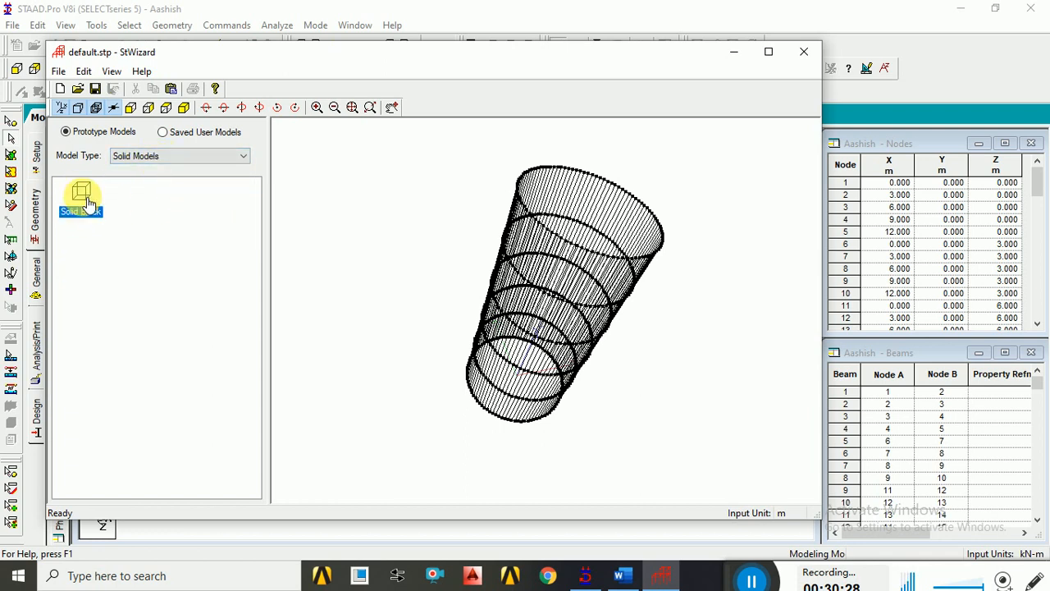
{"action": "left_click", "coordinate": [169, 157]}
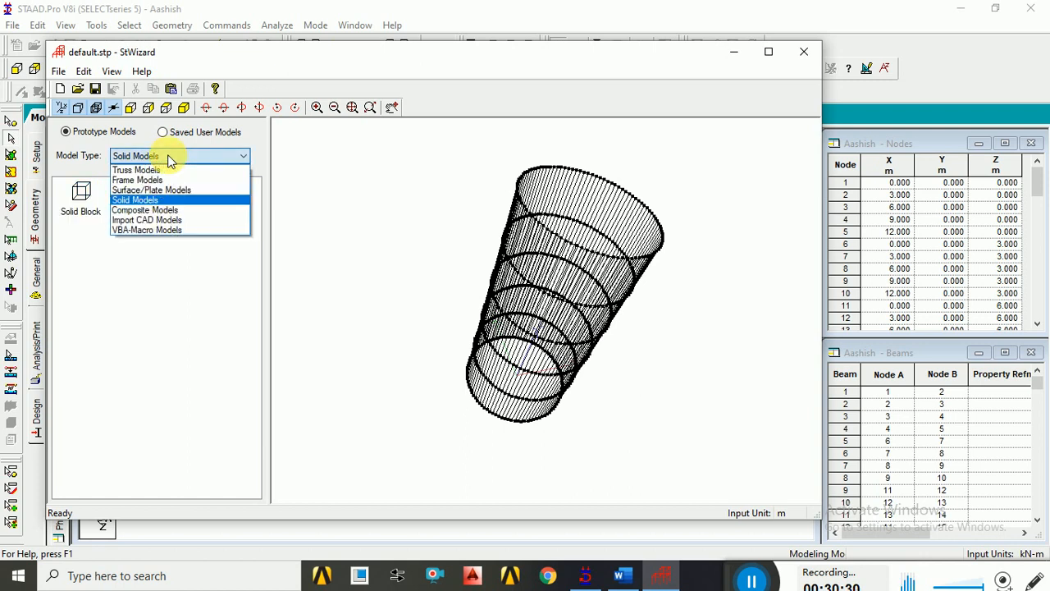
{"action": "left_click", "coordinate": [137, 190]}
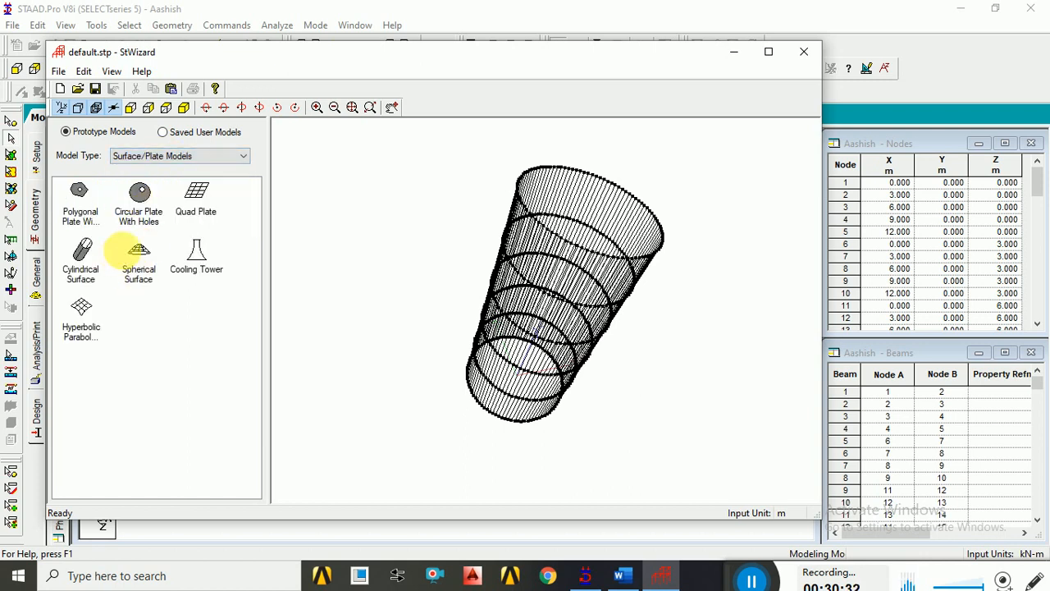
{"action": "left_click", "coordinate": [89, 246]}
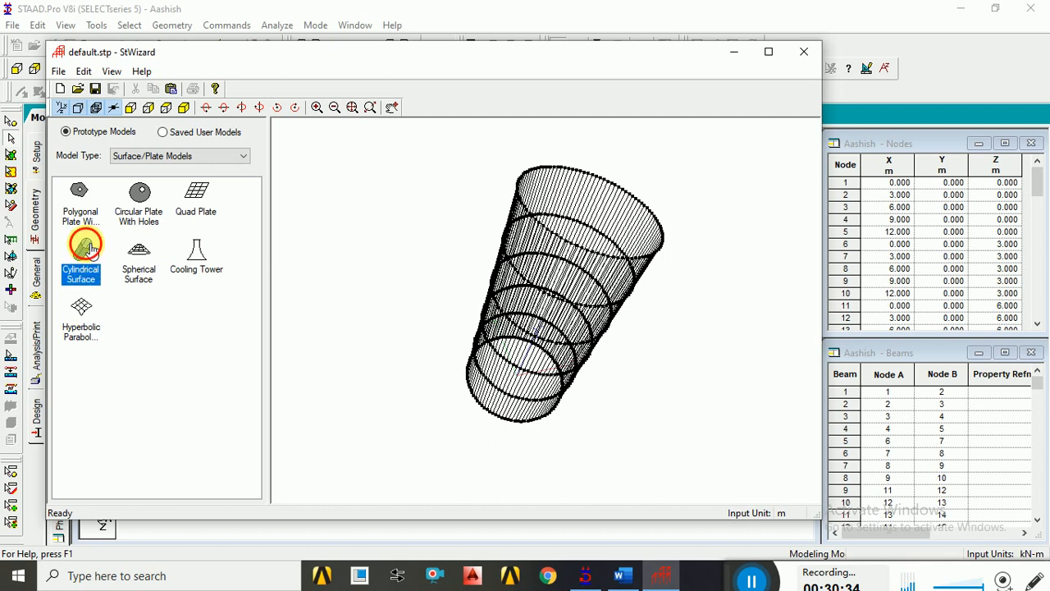
{"action": "double_click", "coordinate": [87, 246]}
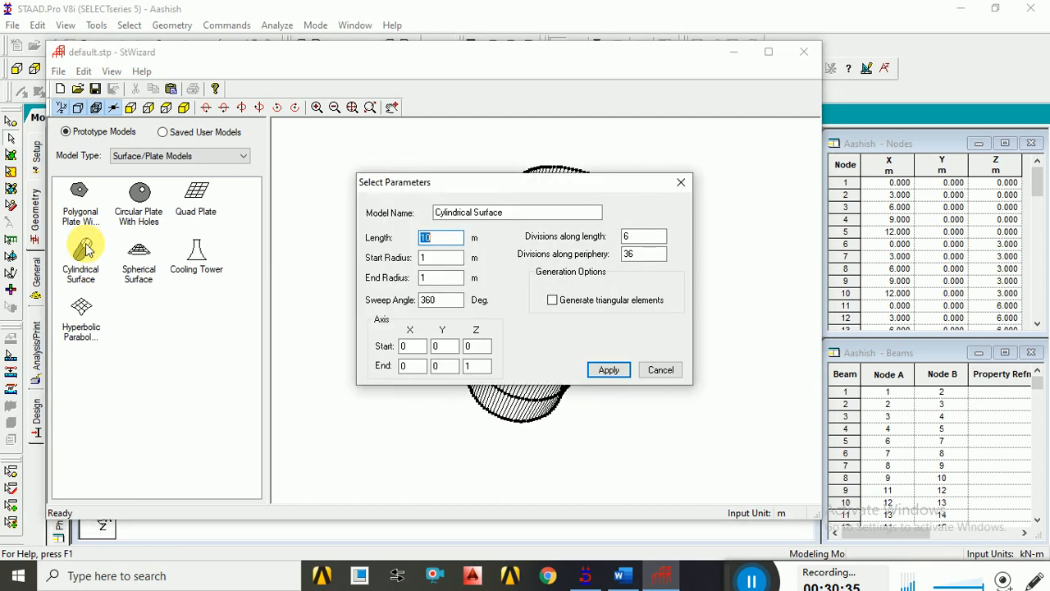
{"action": "left_click", "coordinate": [647, 370]}
Review the prototypes offered under Composite Models, Truss Models and Frame Models.
{"action": "left_click", "coordinate": [243, 159]}
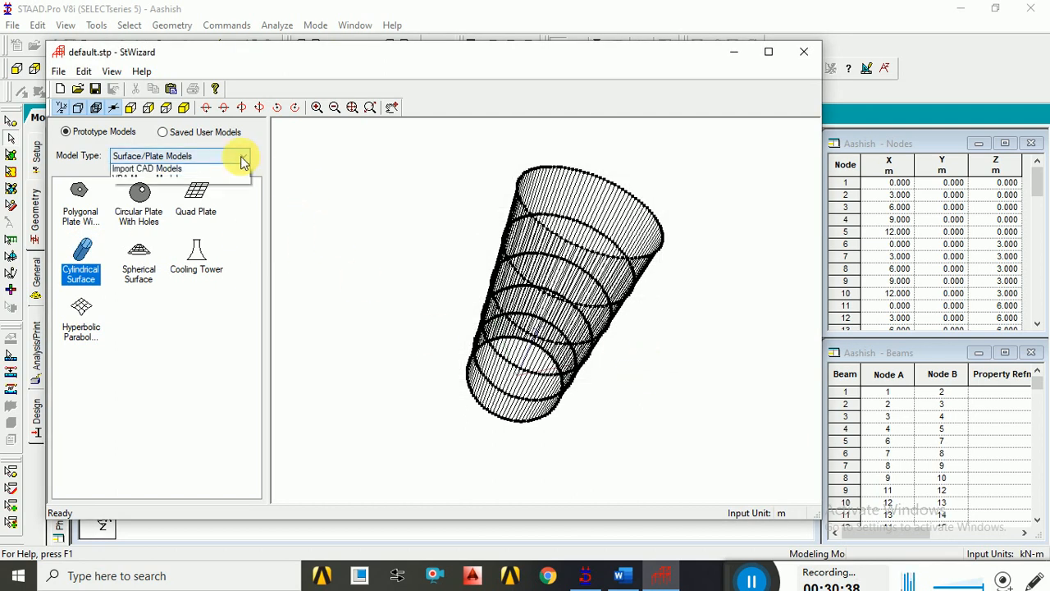
{"action": "left_click", "coordinate": [156, 209]}
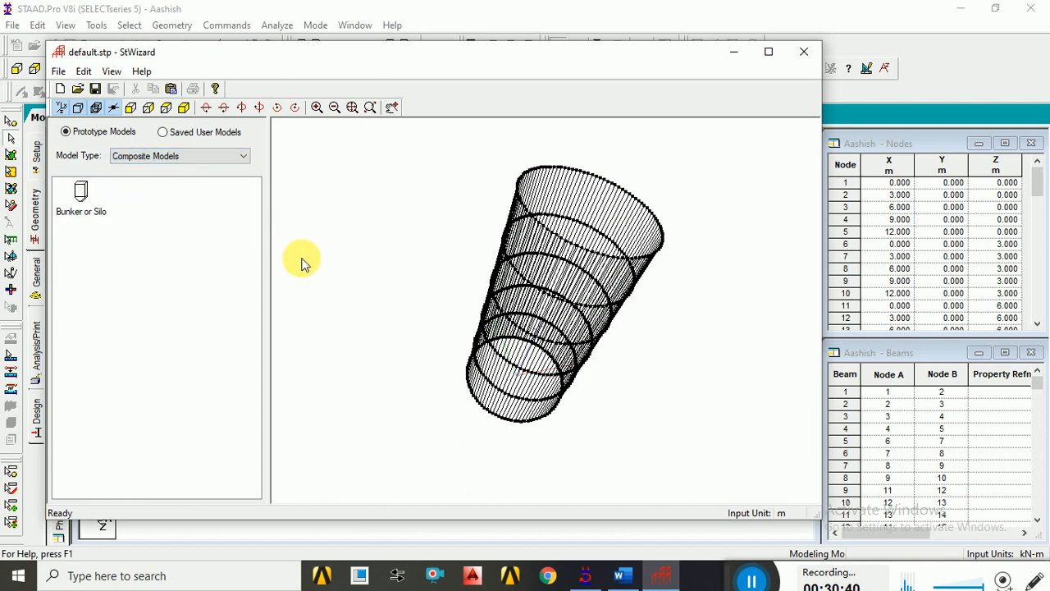
{"action": "left_click", "coordinate": [218, 158]}
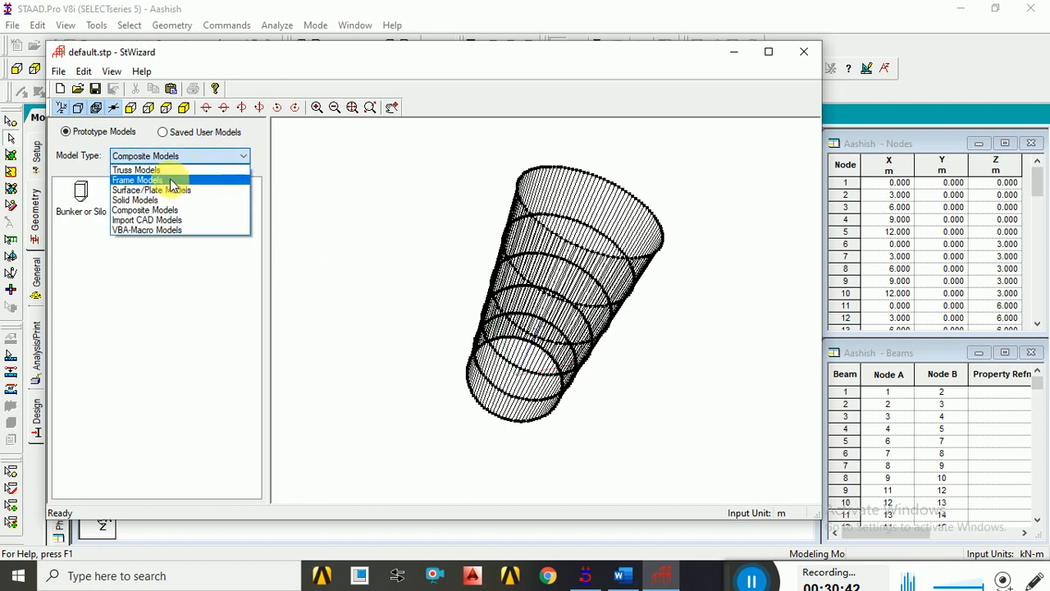
{"action": "left_click", "coordinate": [158, 169]}
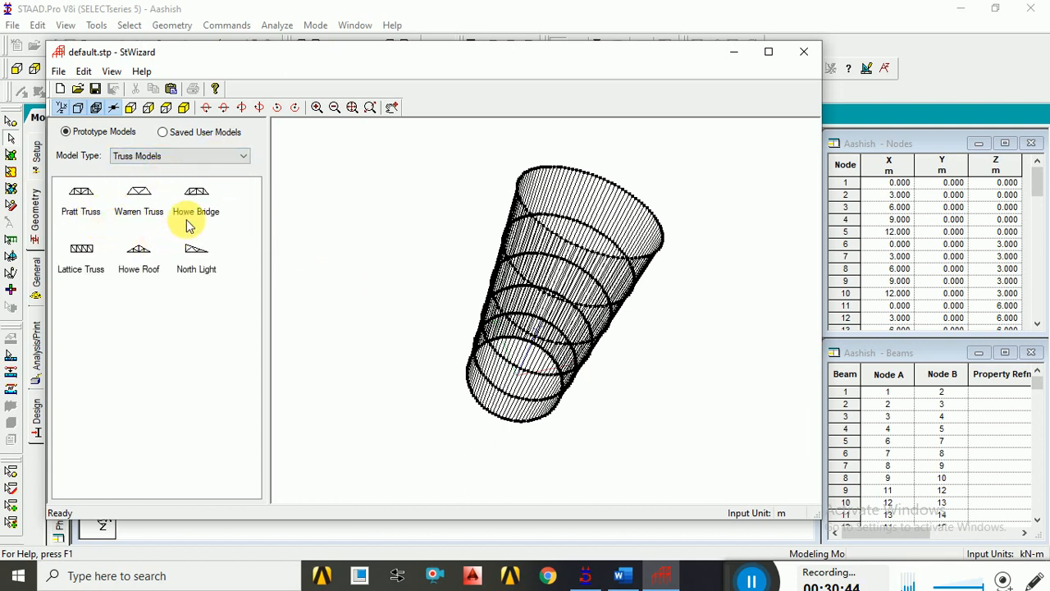
{"action": "left_click", "coordinate": [180, 158]}
{"action": "left_click", "coordinate": [153, 179]}
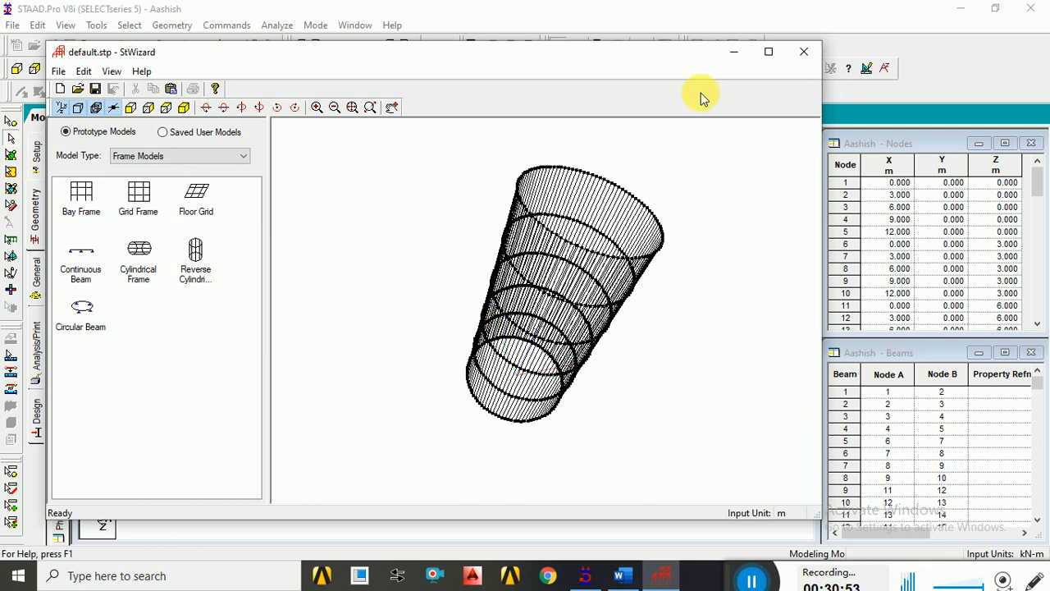
Close the Structure Wizard without transferring the cylindrical frame prototype, and exit STAAD.Pro.
{"action": "left_click", "coordinate": [803, 51]}
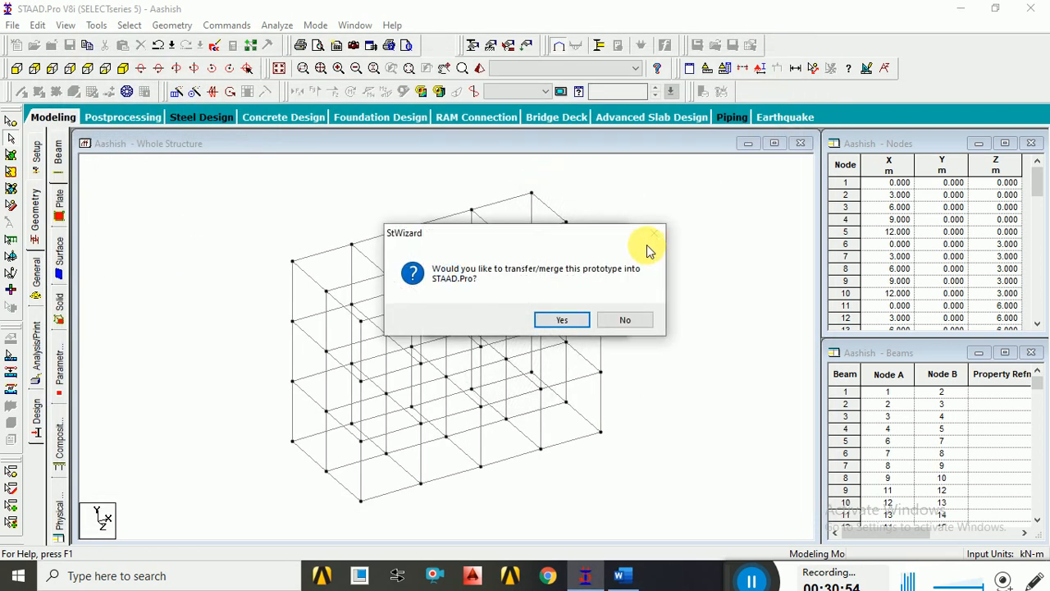
{"action": "left_click", "coordinate": [620, 321]}
{"action": "left_click", "coordinate": [603, 324]}
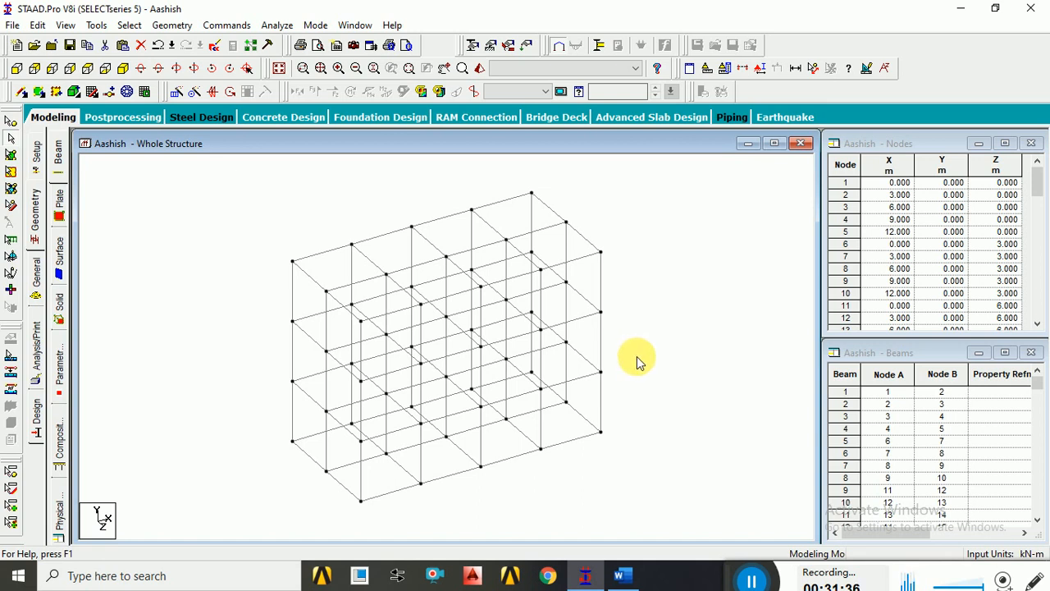
{"action": "left_click", "coordinate": [1029, 9]}
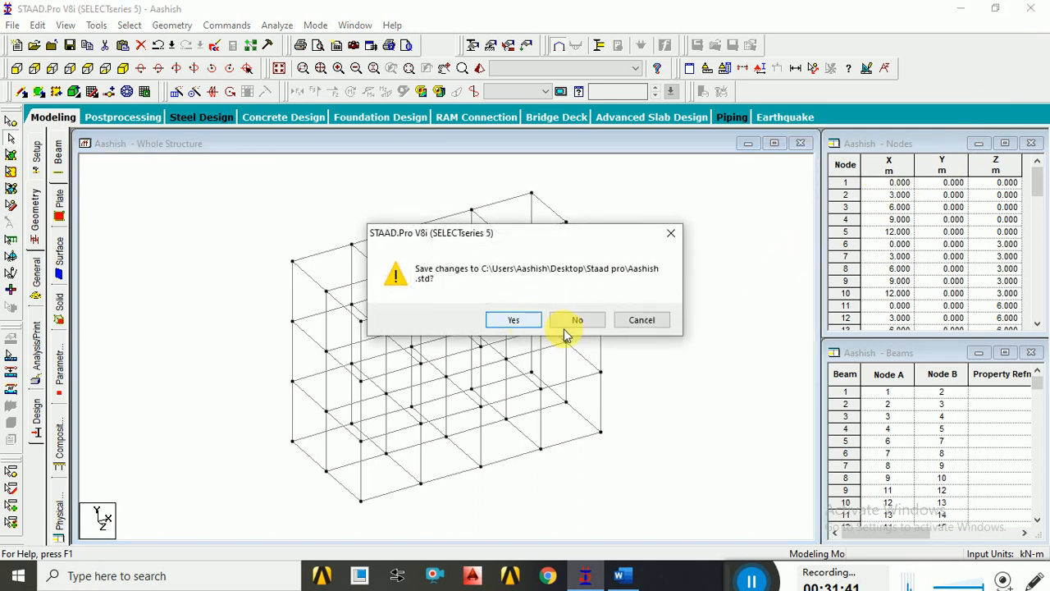